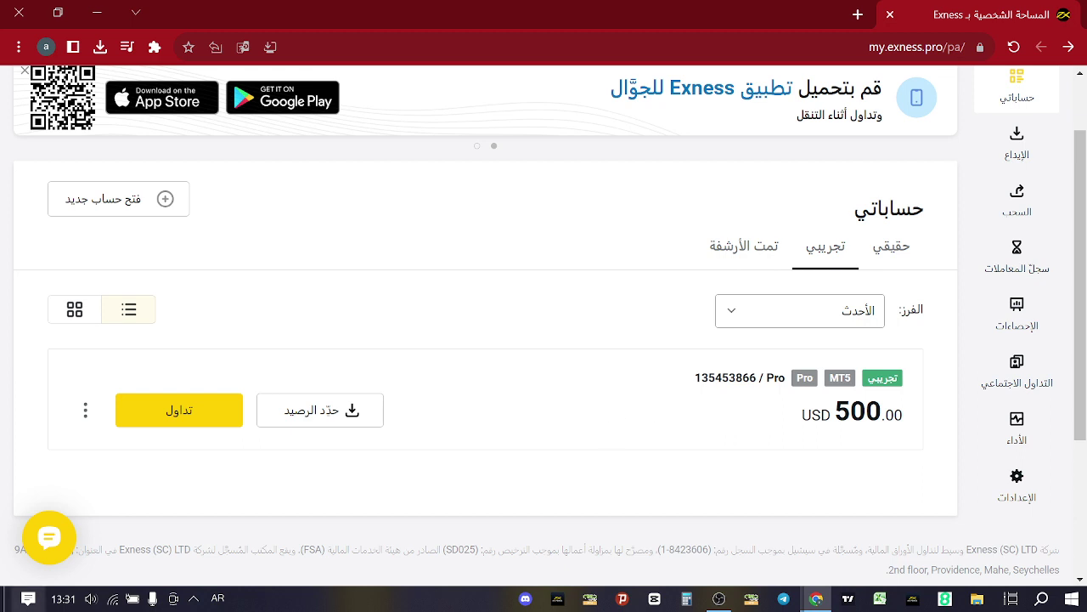
Check the demo account's balance, then open it in the Exness web platform via Trade
drag(819, 415, 913, 414)
click(756, 436)
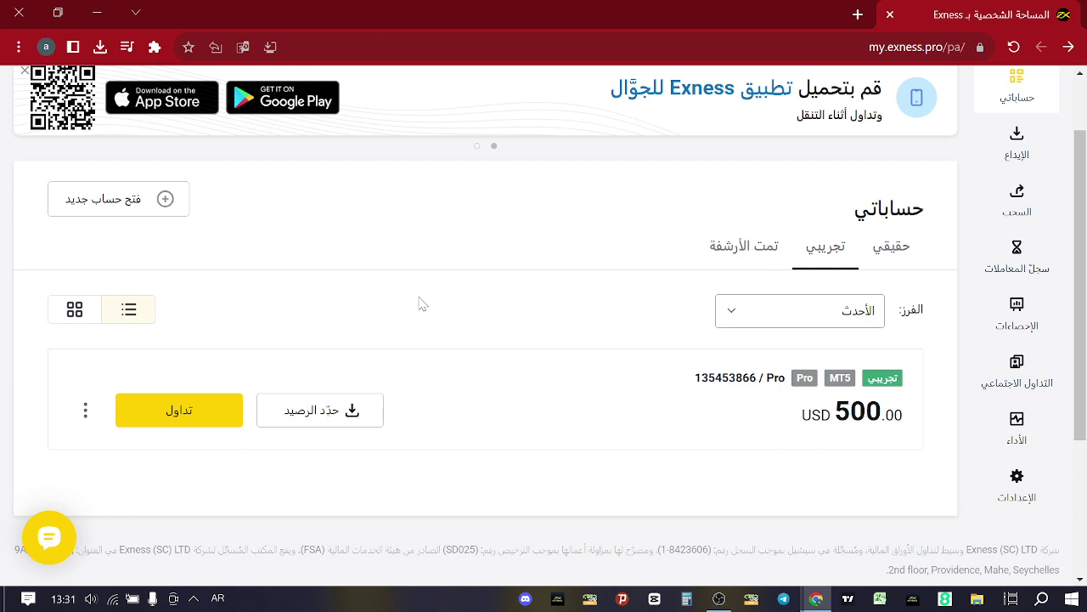
click(220, 417)
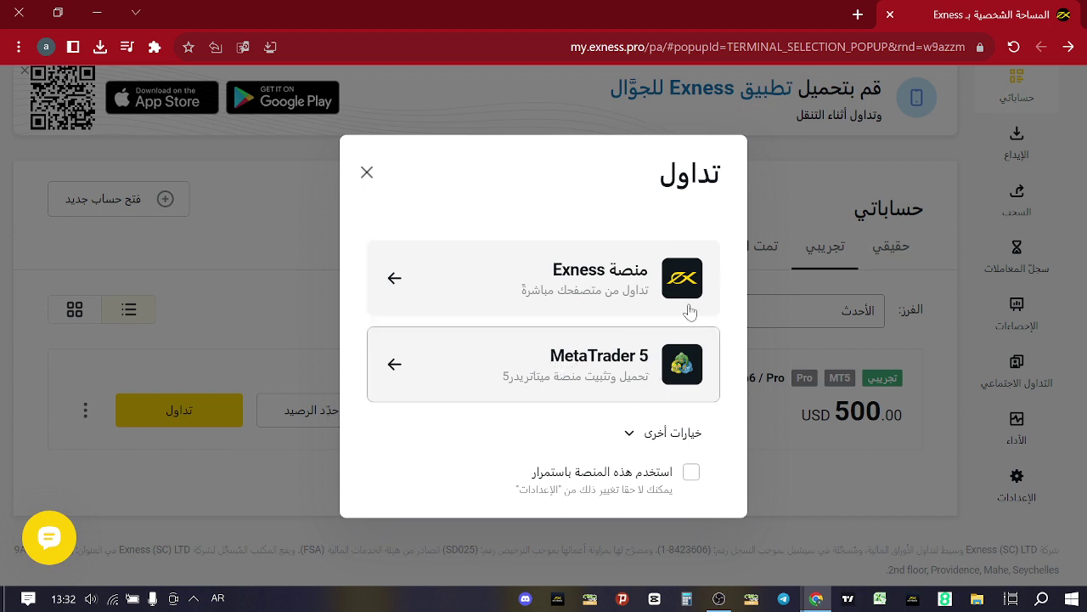
click(661, 297)
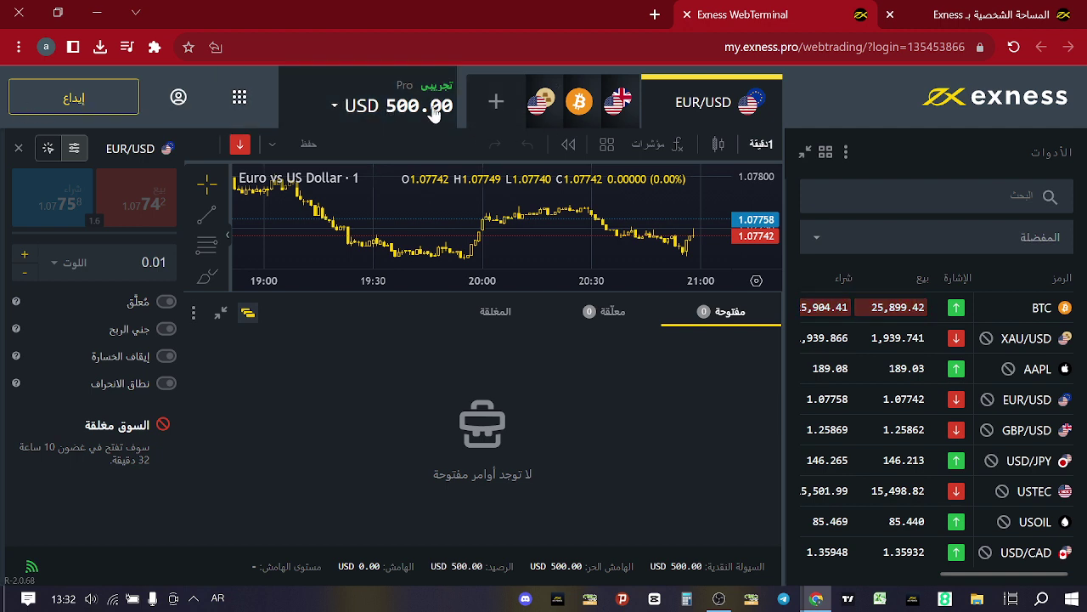
Look over the balance and margin details and the Exness apps list, then close them
click(346, 112)
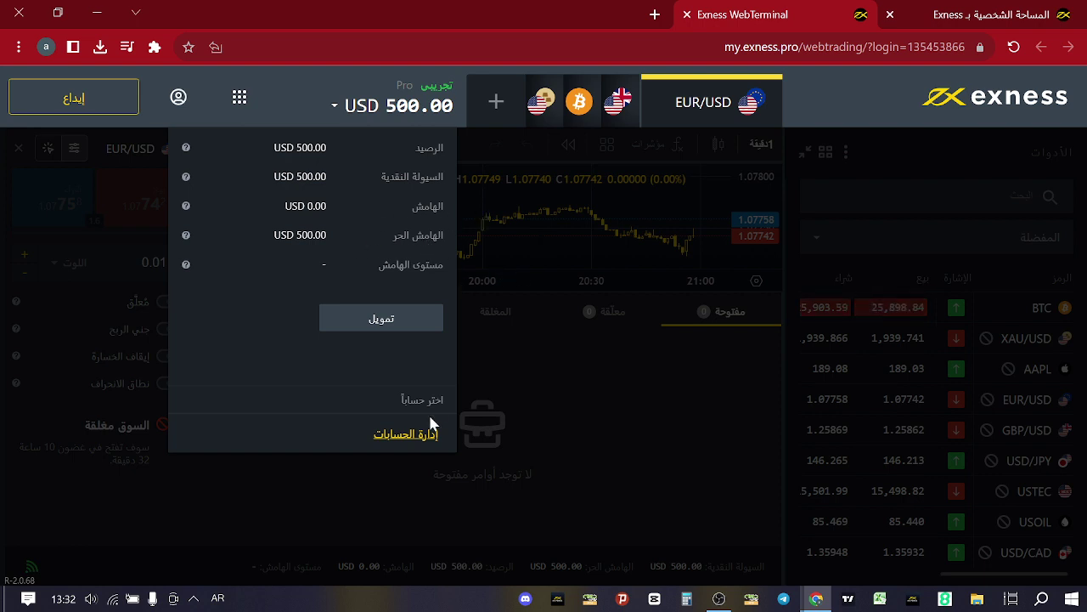
click(564, 197)
click(242, 100)
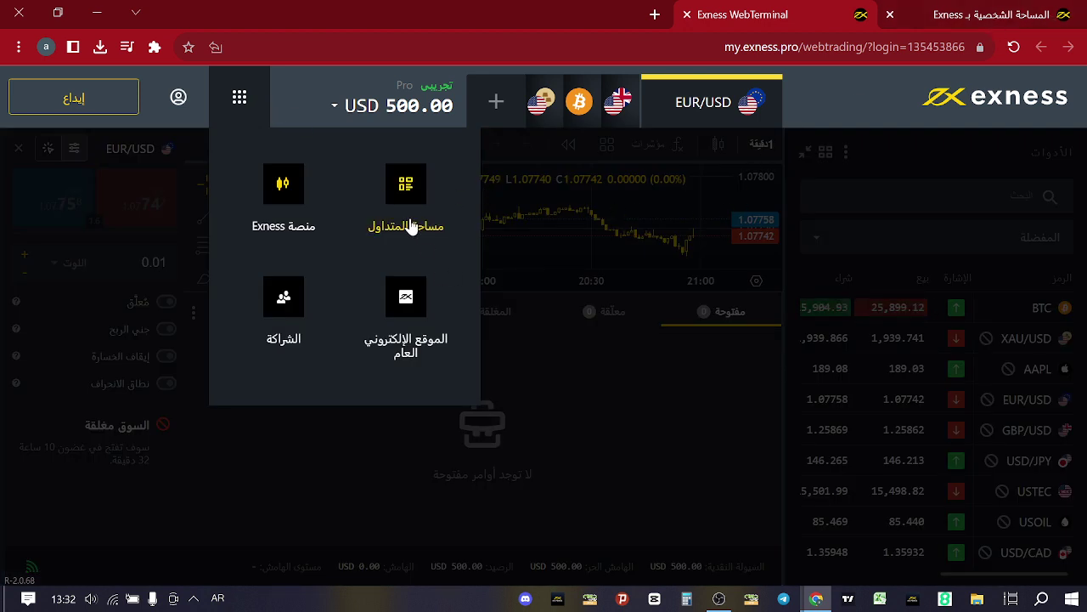
click(544, 255)
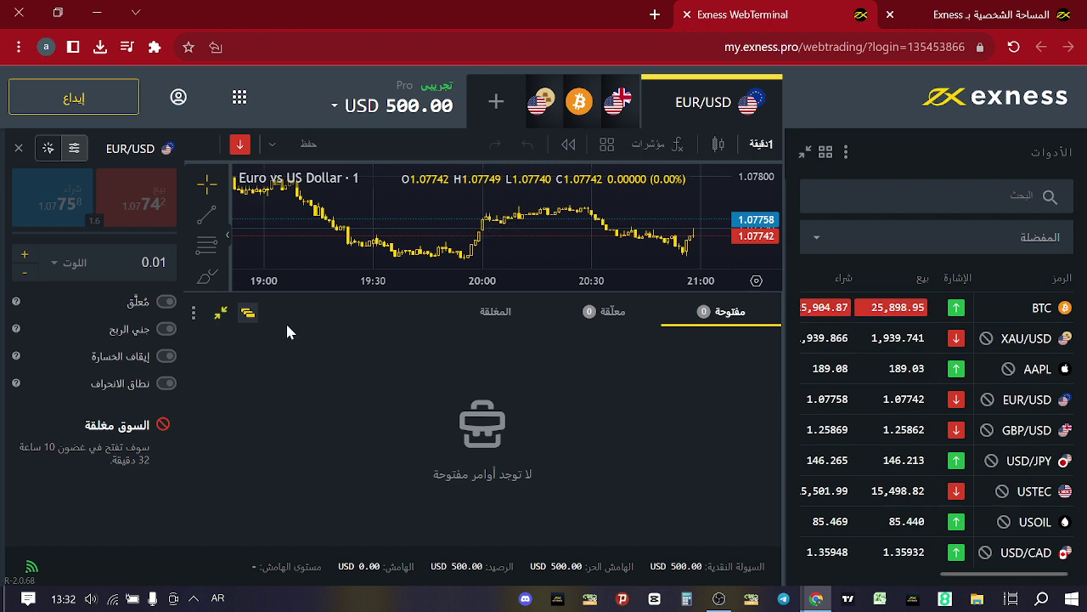
Browse the Pending and Closed order lists, collapse the orders panel, and select the BTC tab
click(224, 312)
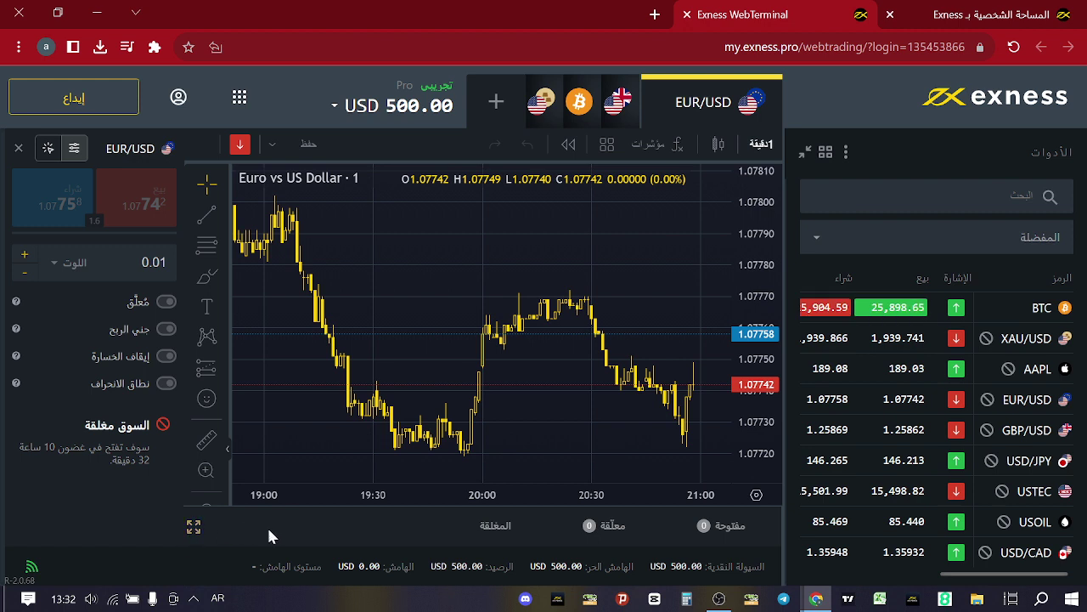
click(714, 525)
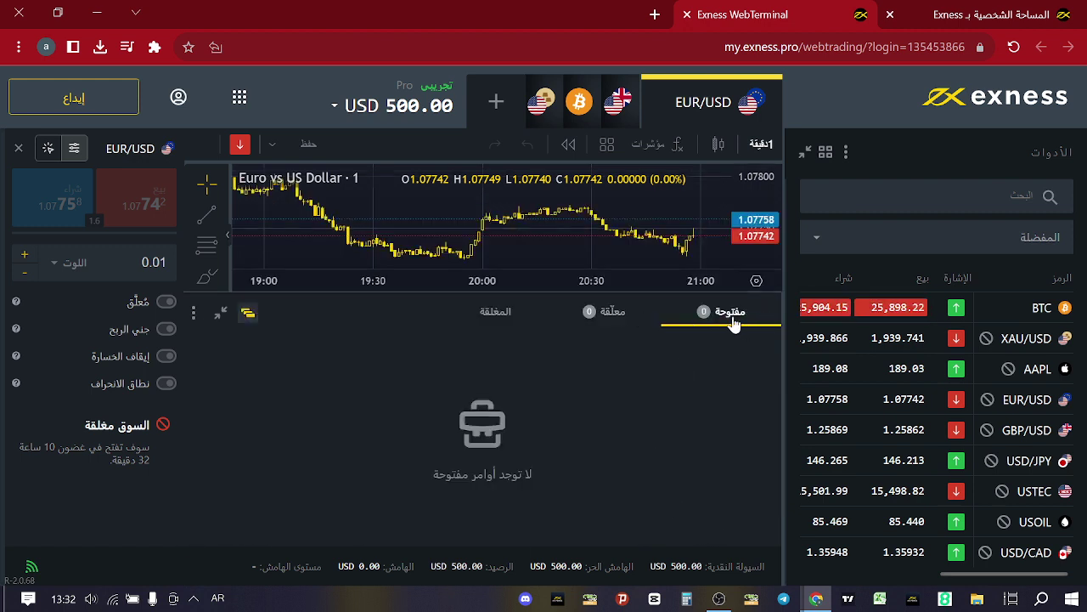
click(577, 317)
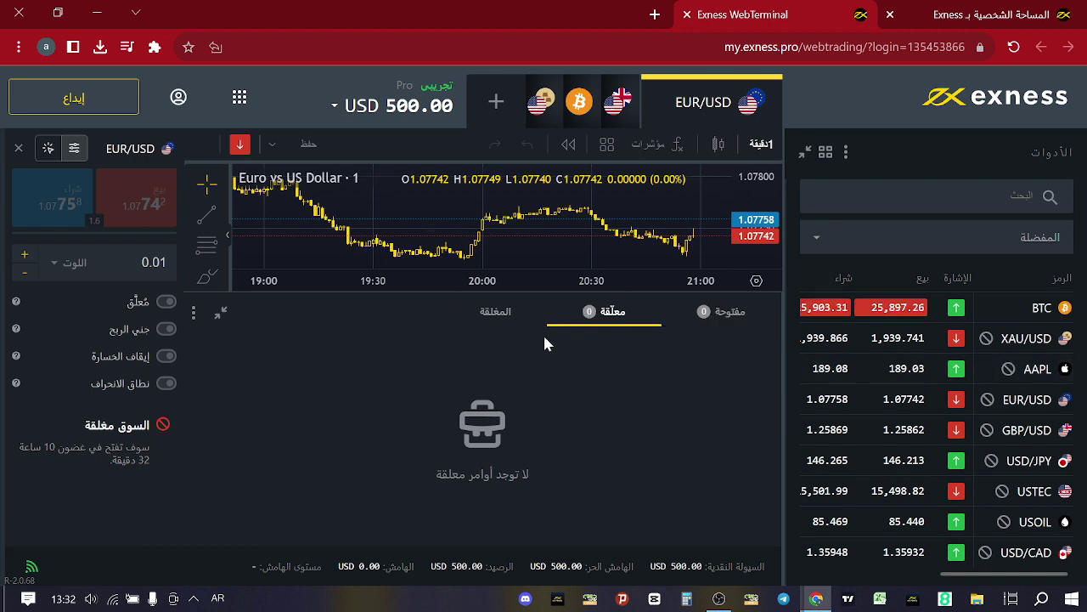
click(514, 313)
click(221, 316)
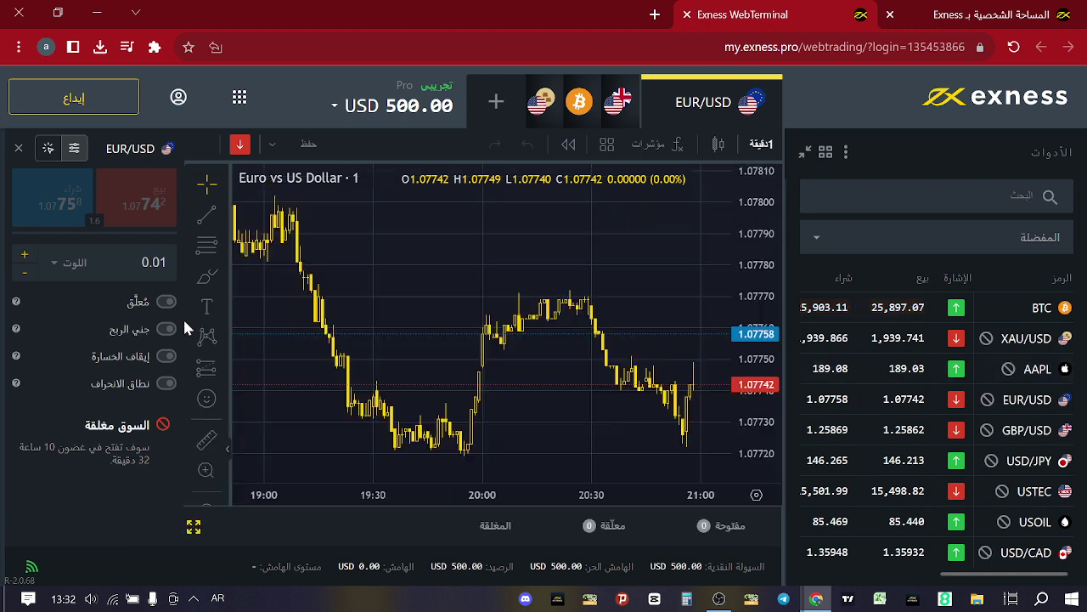
click(581, 108)
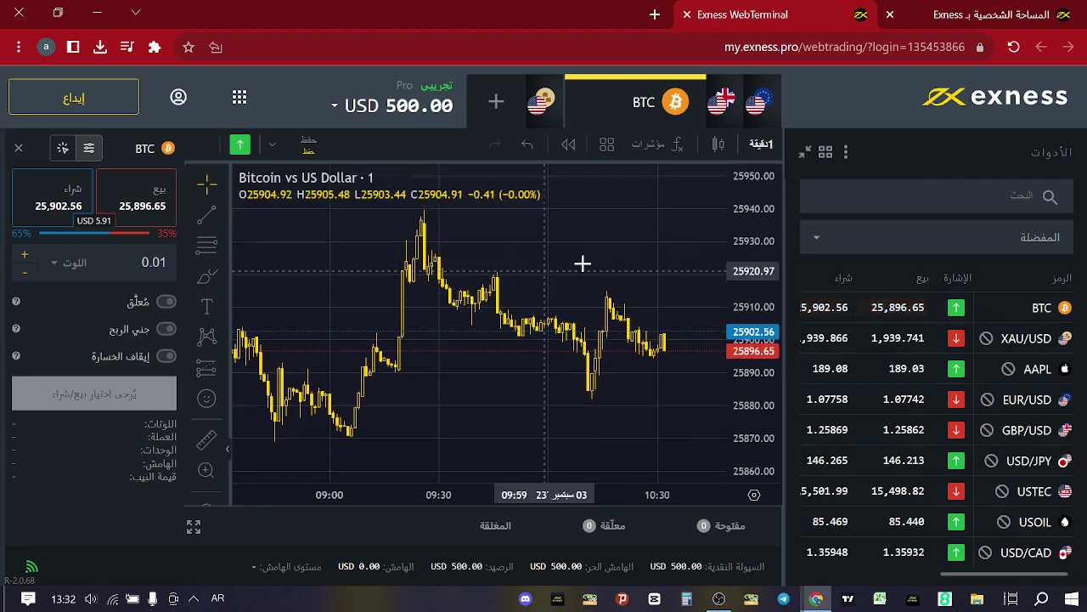
Pan the BTC 1-minute chart to recent candles, dismiss the zoom hint, and enable one-click trading
scroll(675, 272, up, 2)
drag(675, 272, 539, 276)
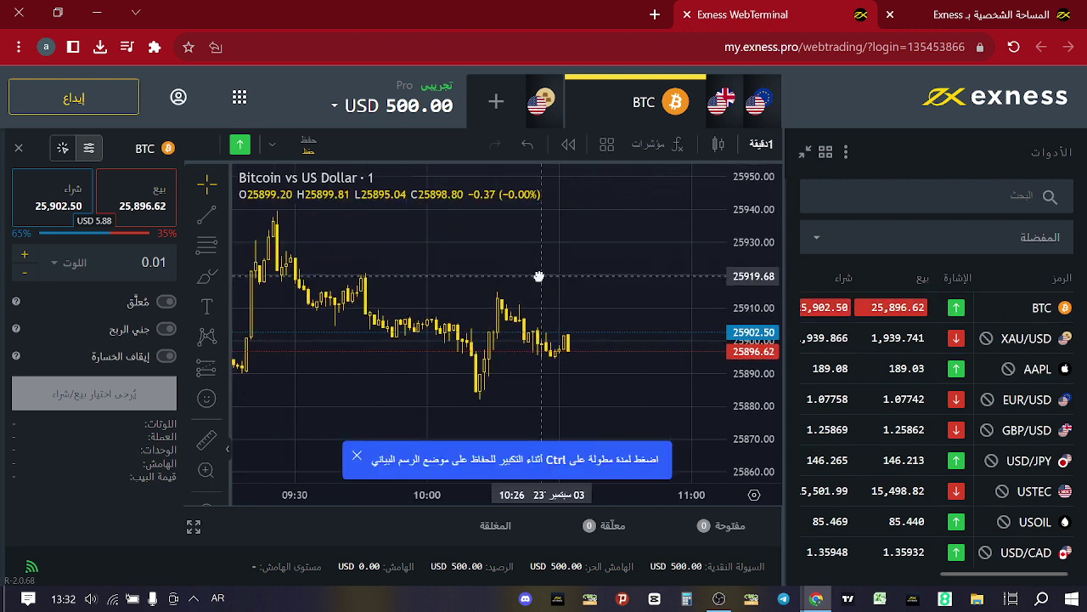
click(357, 455)
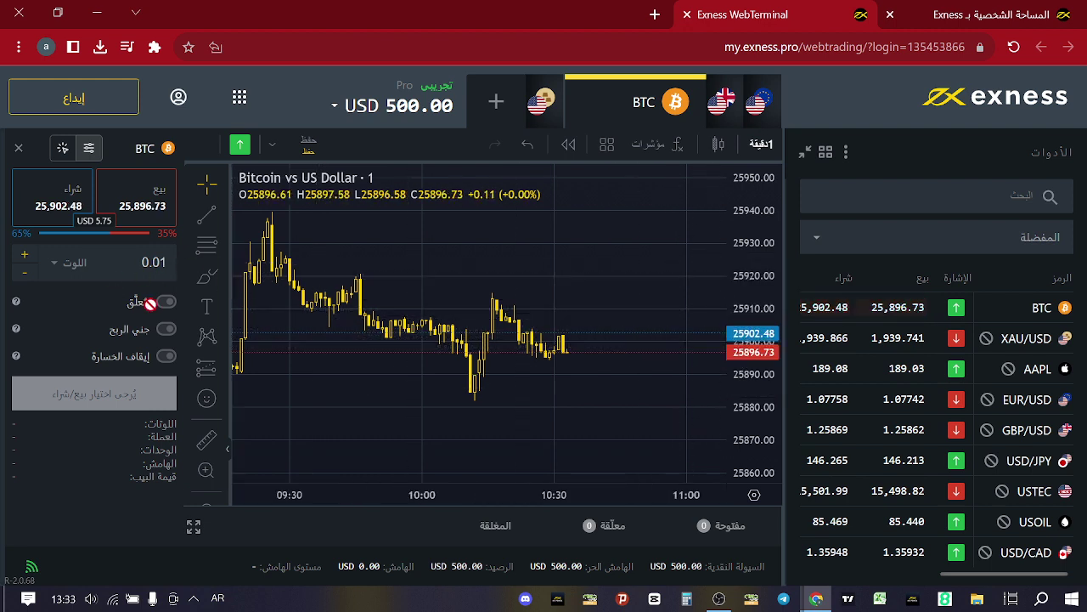
click(60, 151)
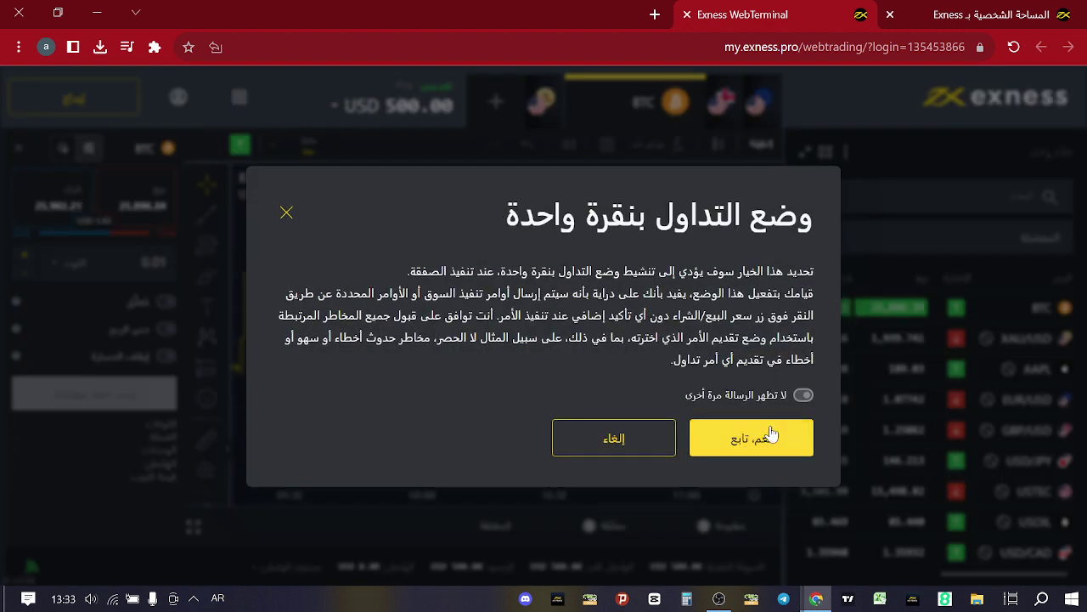
Confirm one-click trading and place a 0.1-lot BTC Buy limit order at 25,850, then view Pending
click(771, 435)
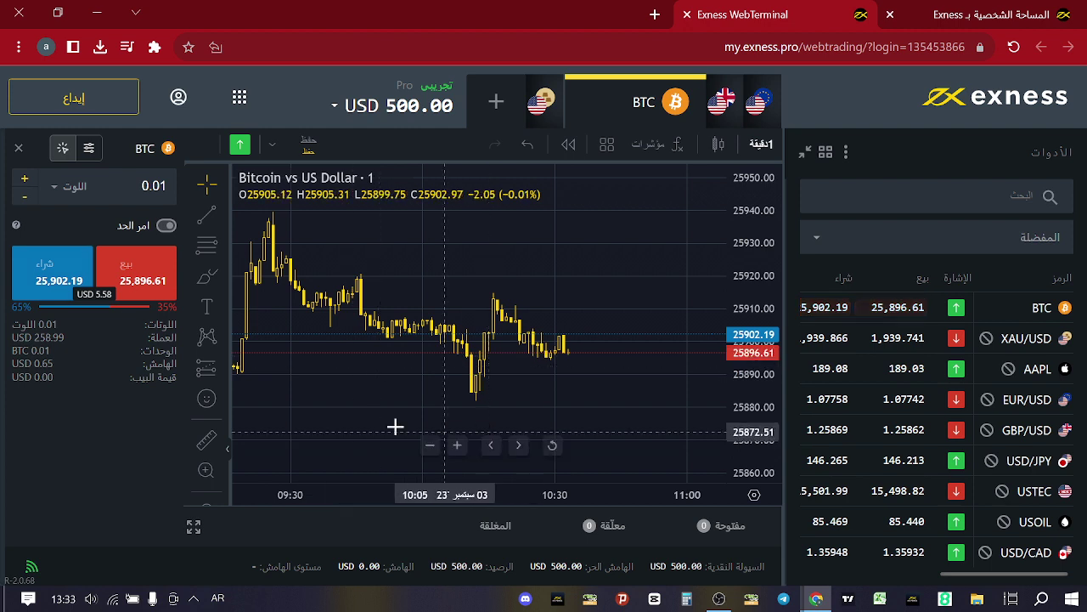
click(166, 227)
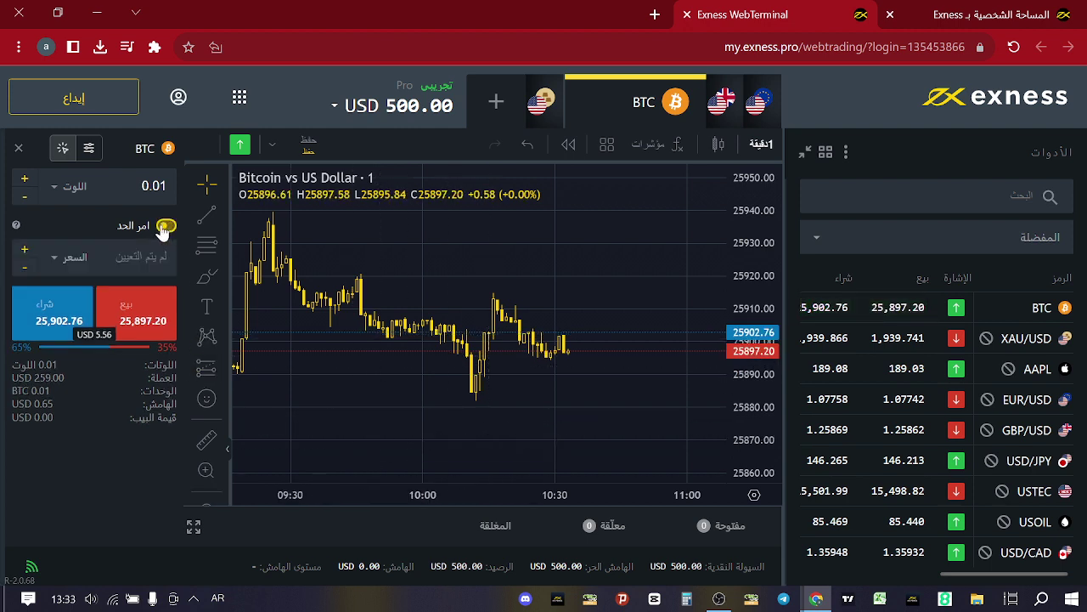
click(153, 257)
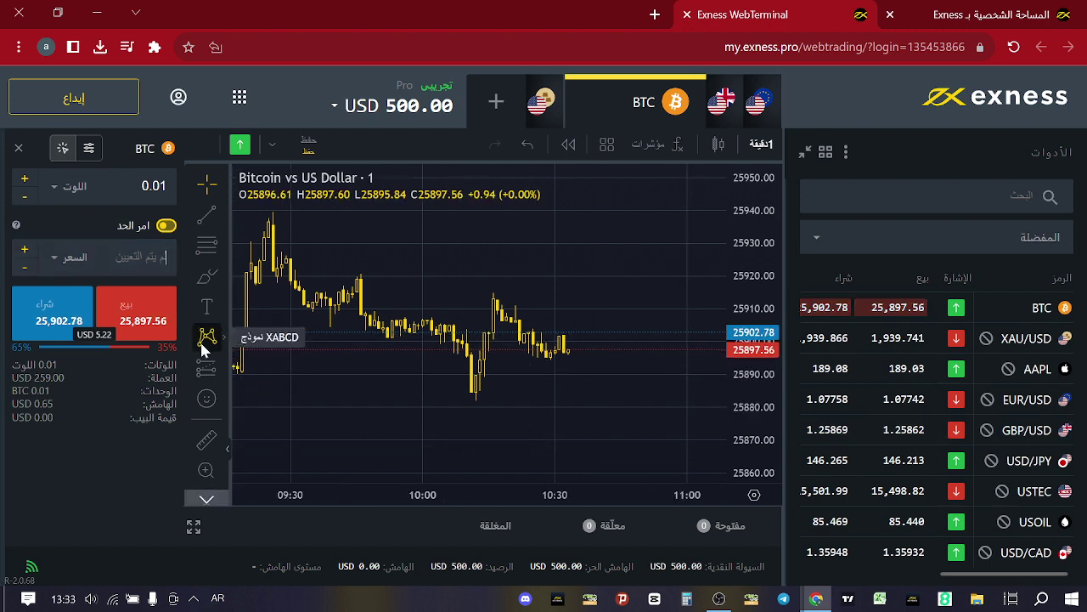
text(25850)
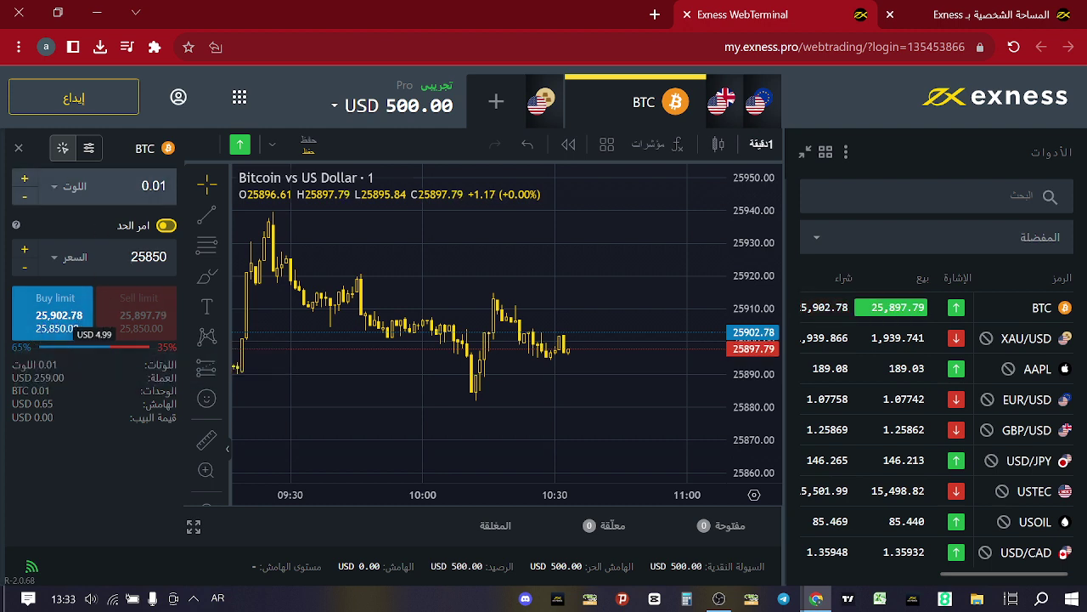
click(176, 184)
text(0.0)
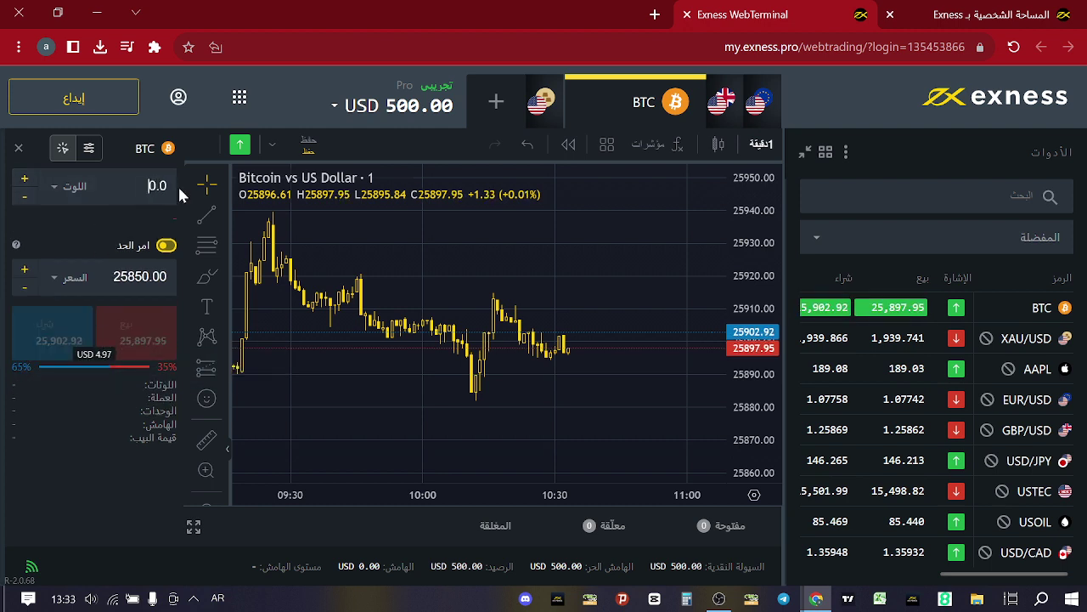
text(1)
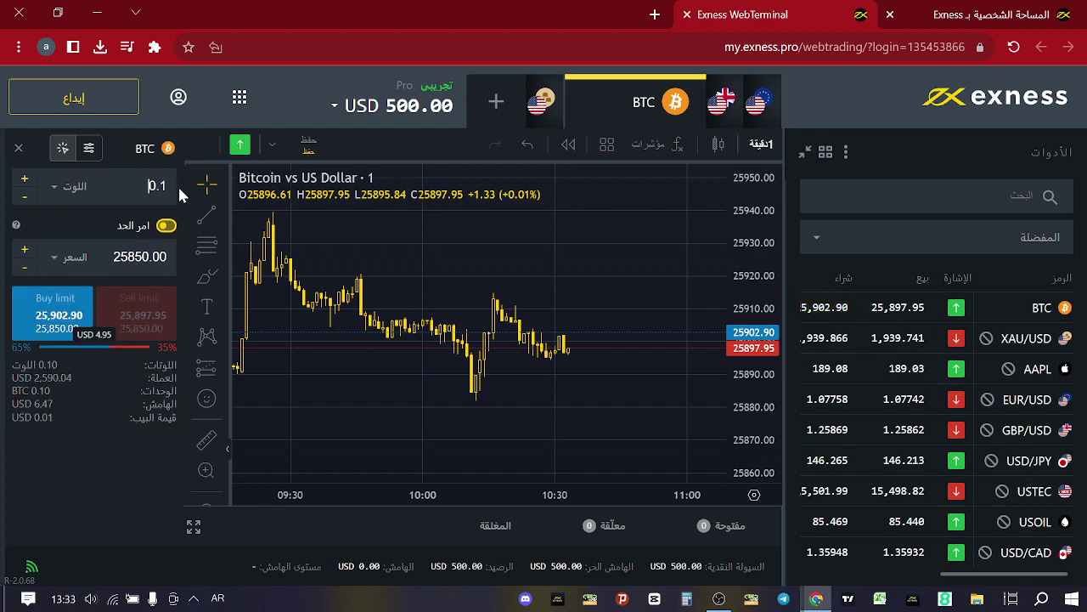
click(51, 318)
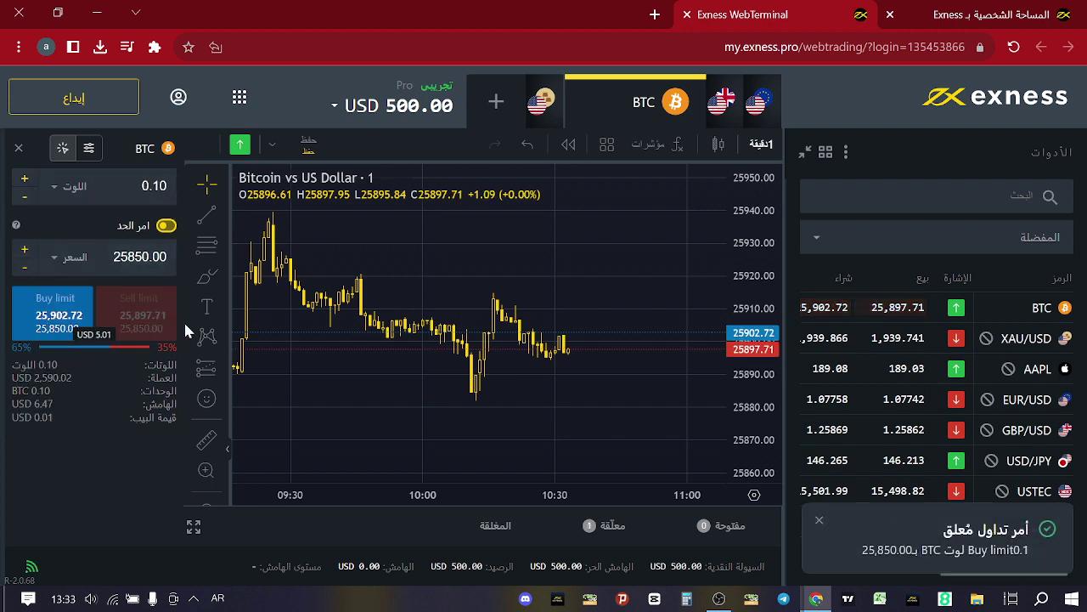
click(633, 523)
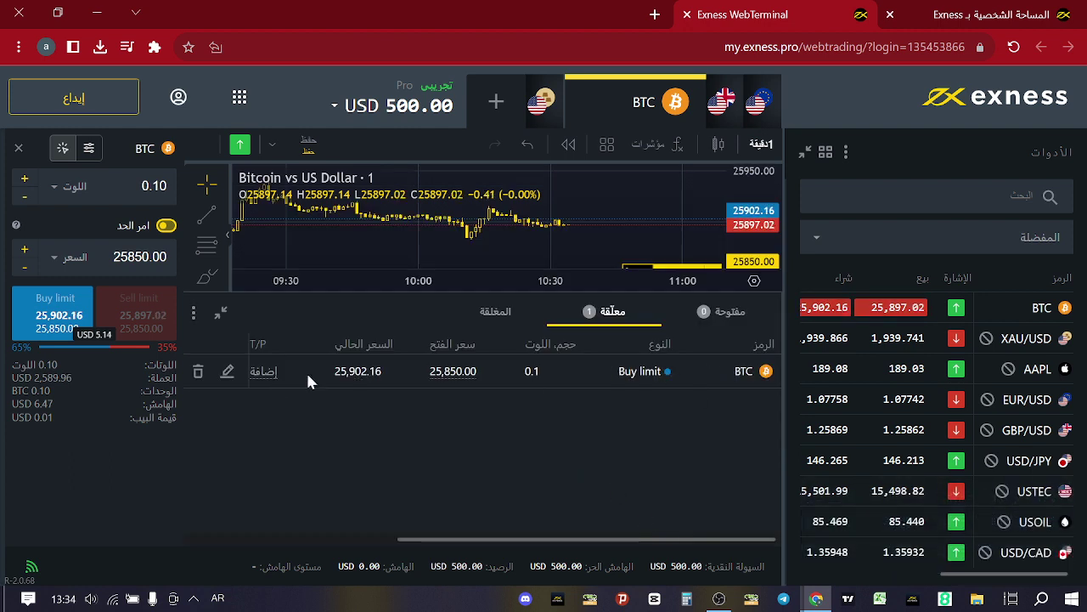
Edit the pending BTC order and try the auto-close methods: money, percentage and asset price
click(227, 372)
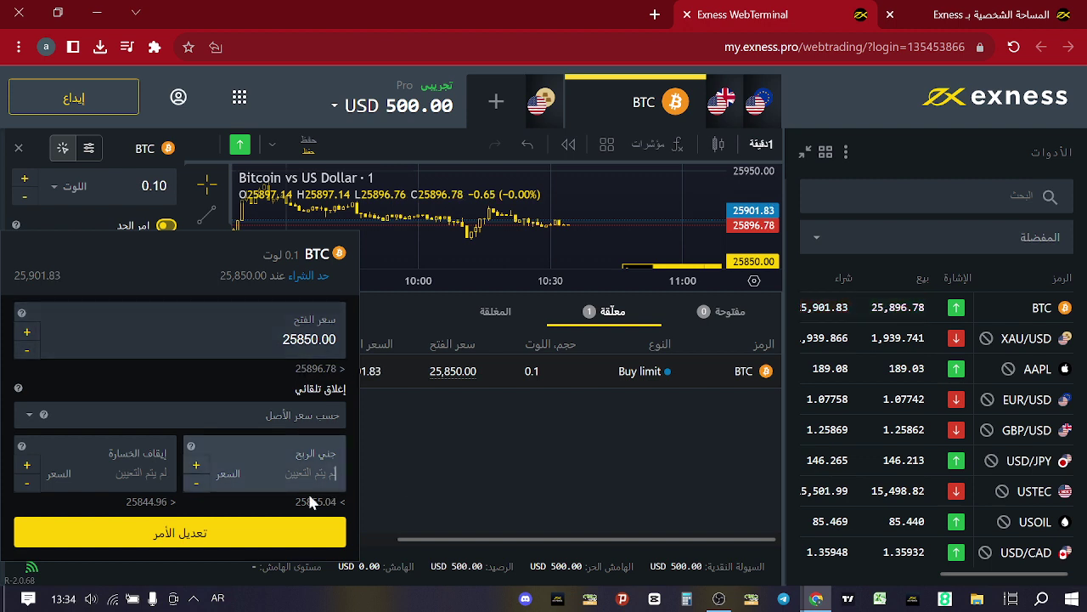
click(140, 473)
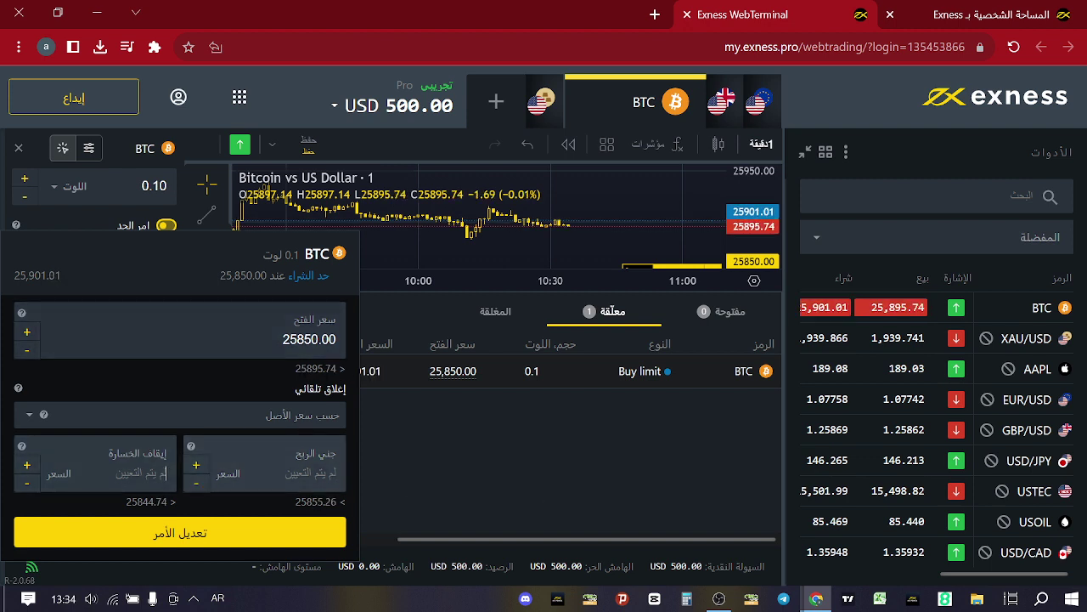
click(291, 415)
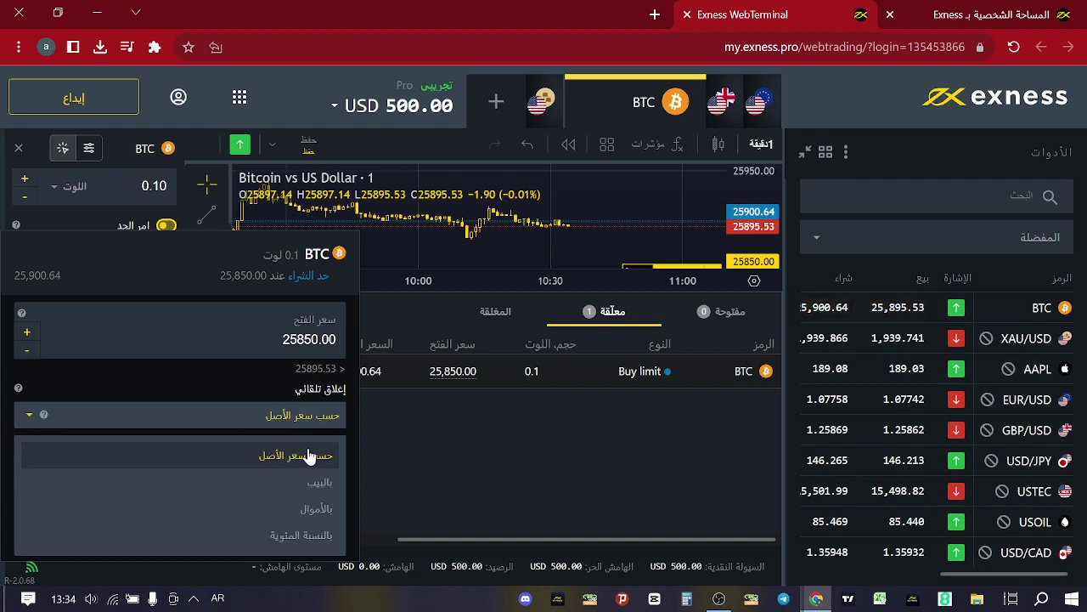
click(301, 512)
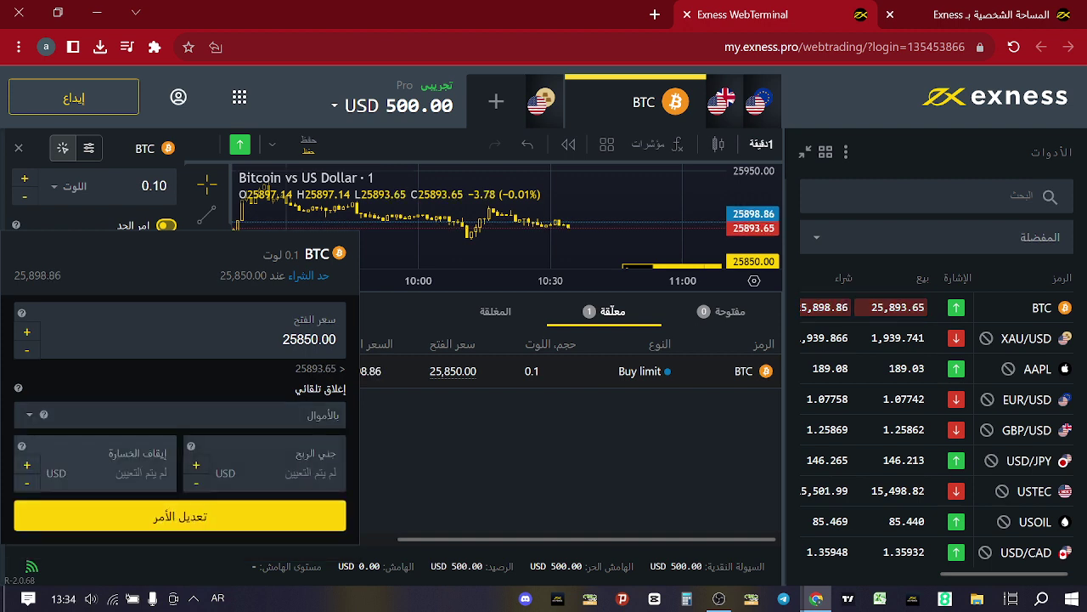
text(10)
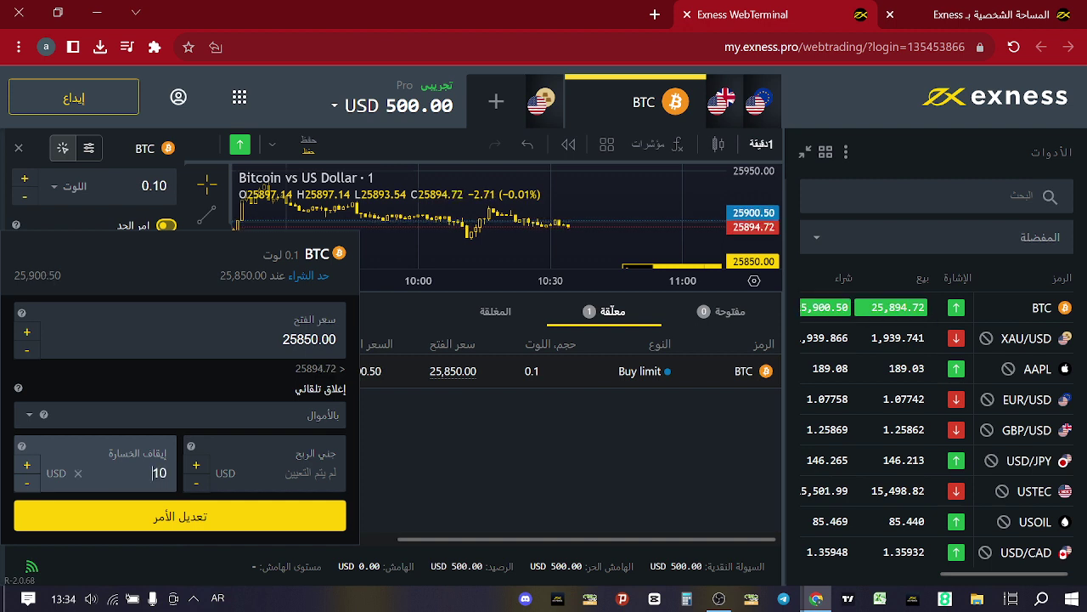
key(BackSpace)
key(BackSpace)
click(268, 419)
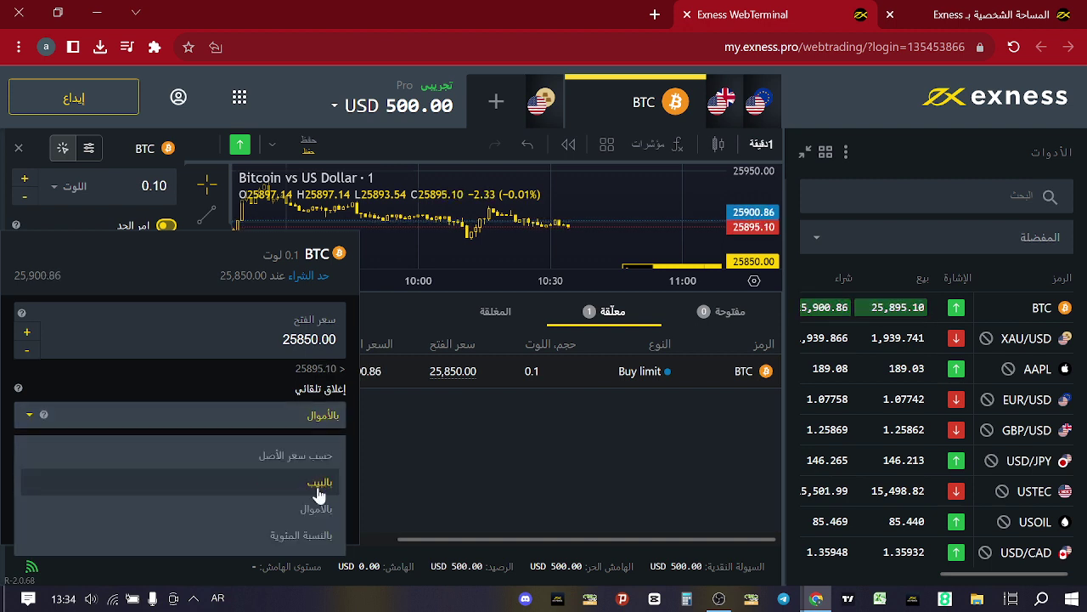
click(311, 529)
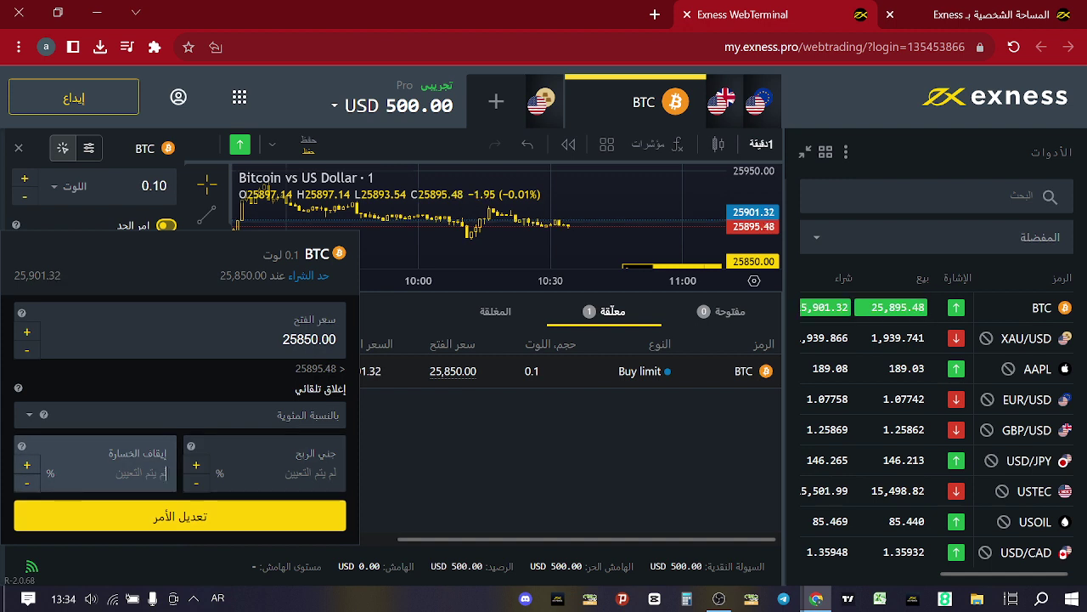
click(302, 416)
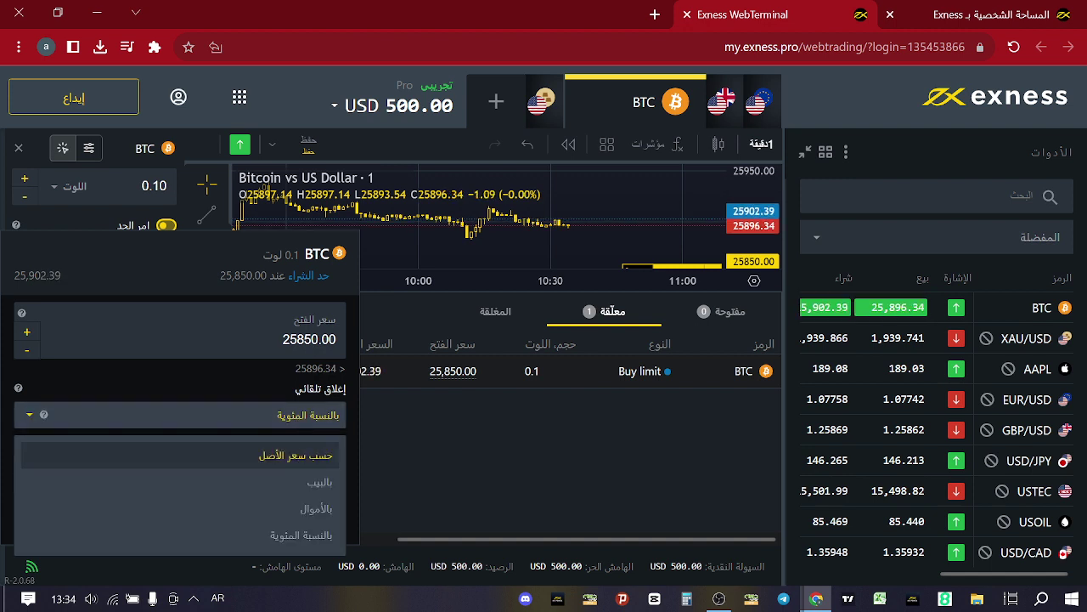
click(302, 448)
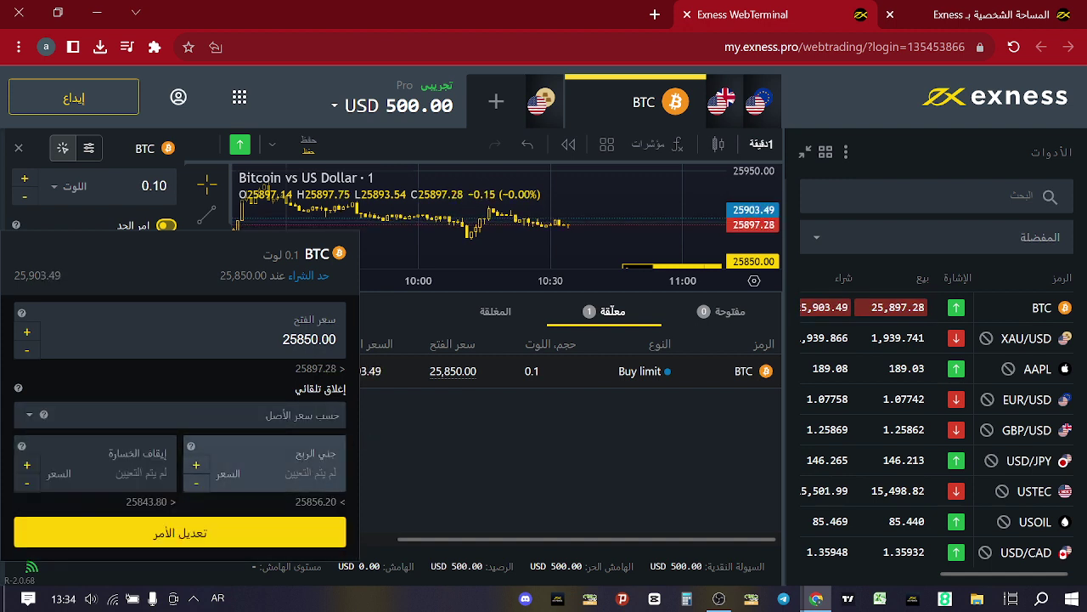
Set the take-profit by money to 50 USD (26,350.00) and save the modified order
click(318, 472)
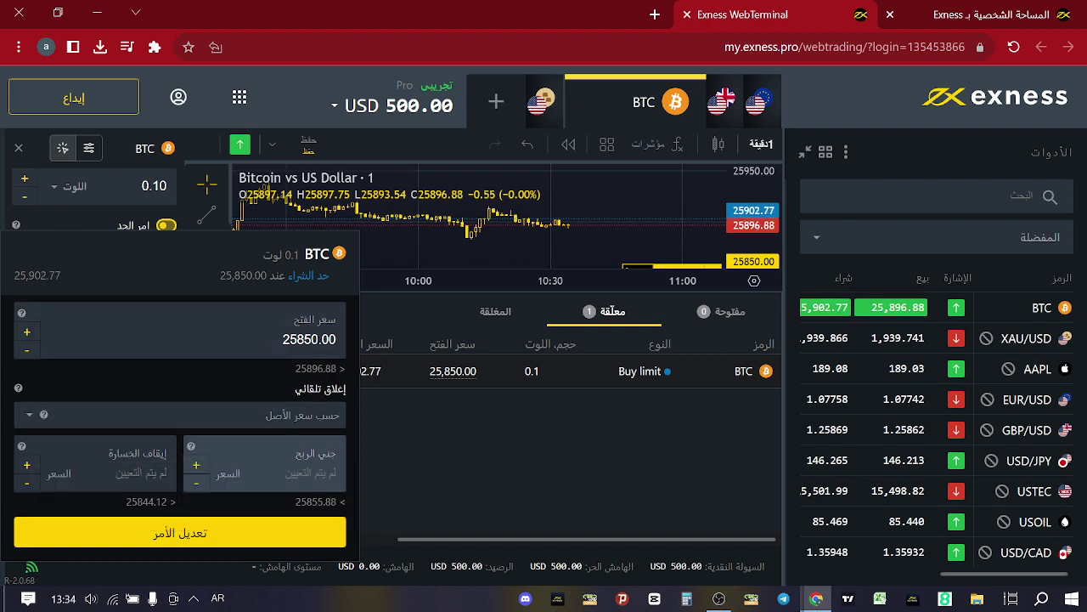
text(10)
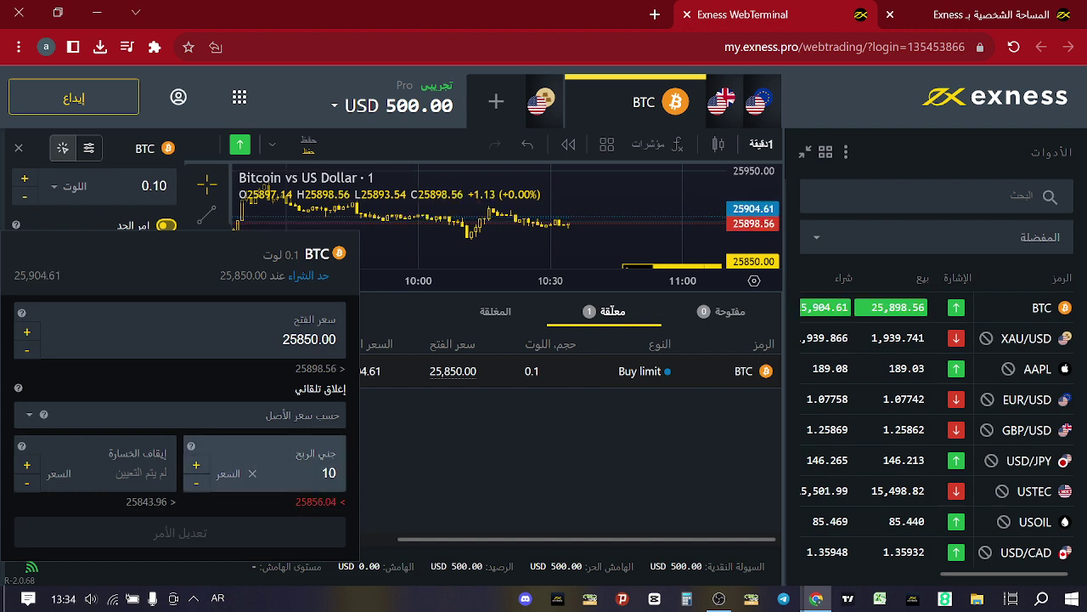
click(304, 420)
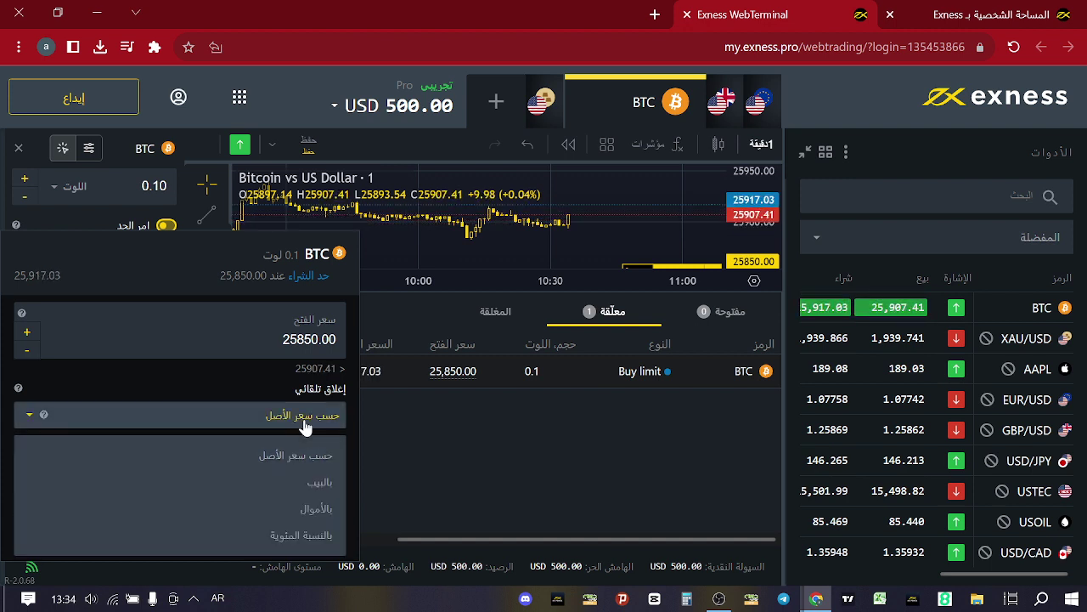
click(317, 508)
text(50)
click(229, 518)
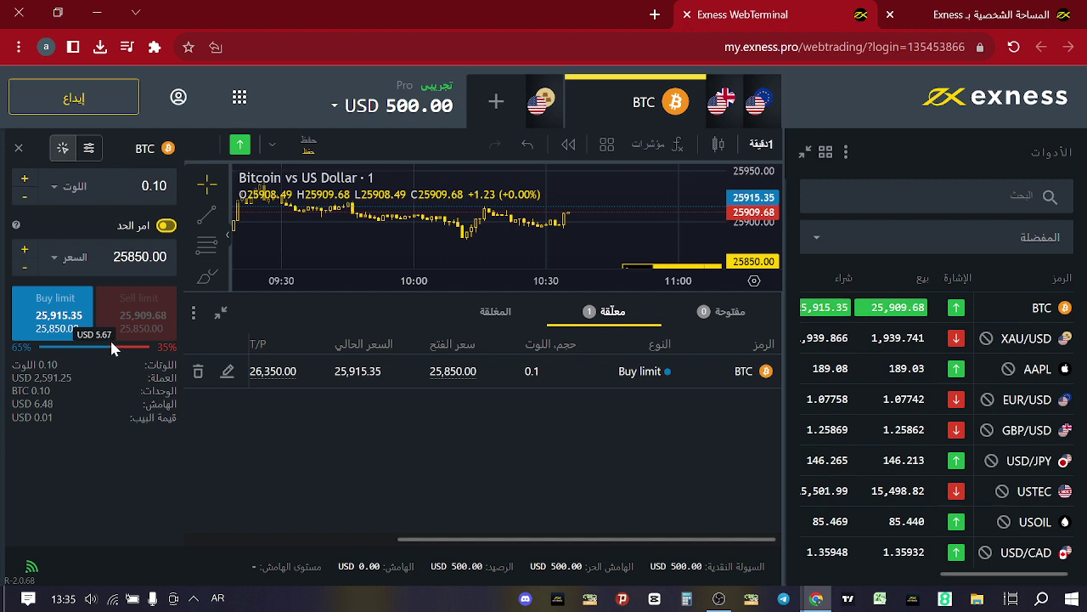
mouse_move(100, 338)
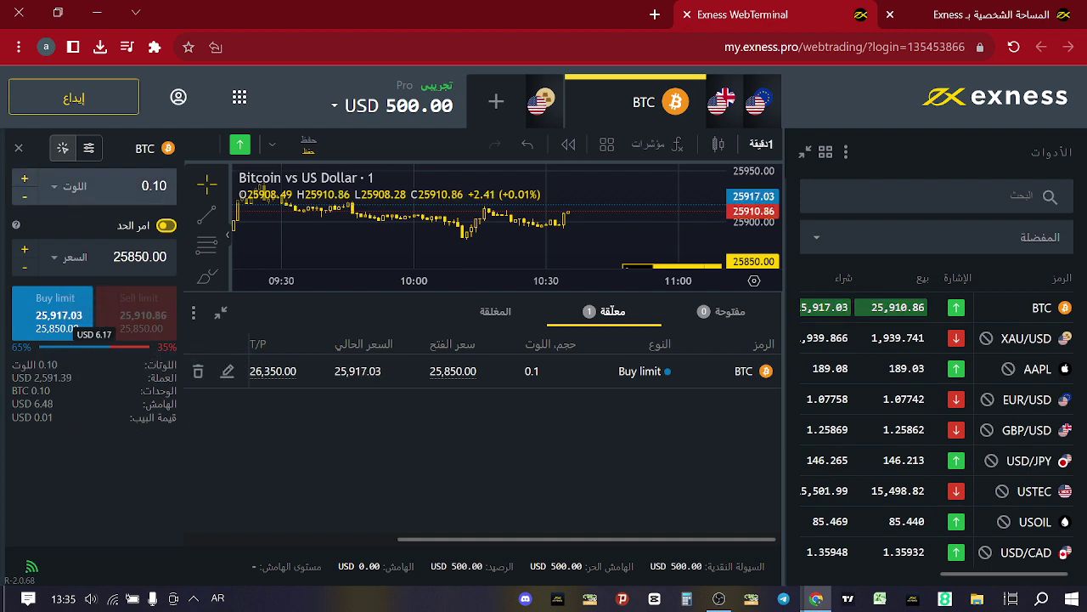
click(70, 364)
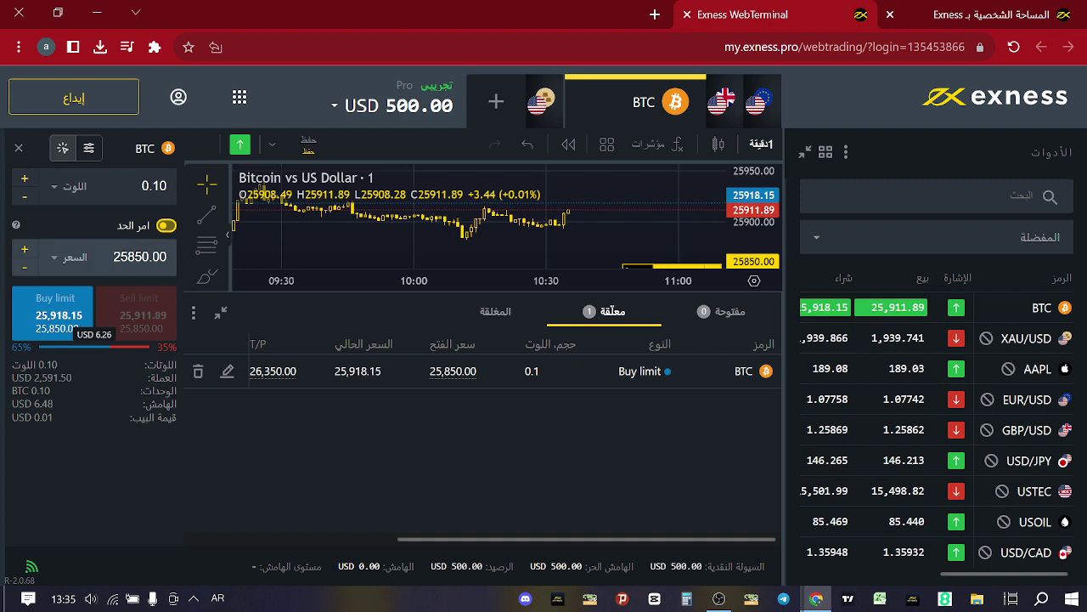
Switch the order panel to market orders, hide the orders list, and zoom the BTC chart
click(166, 225)
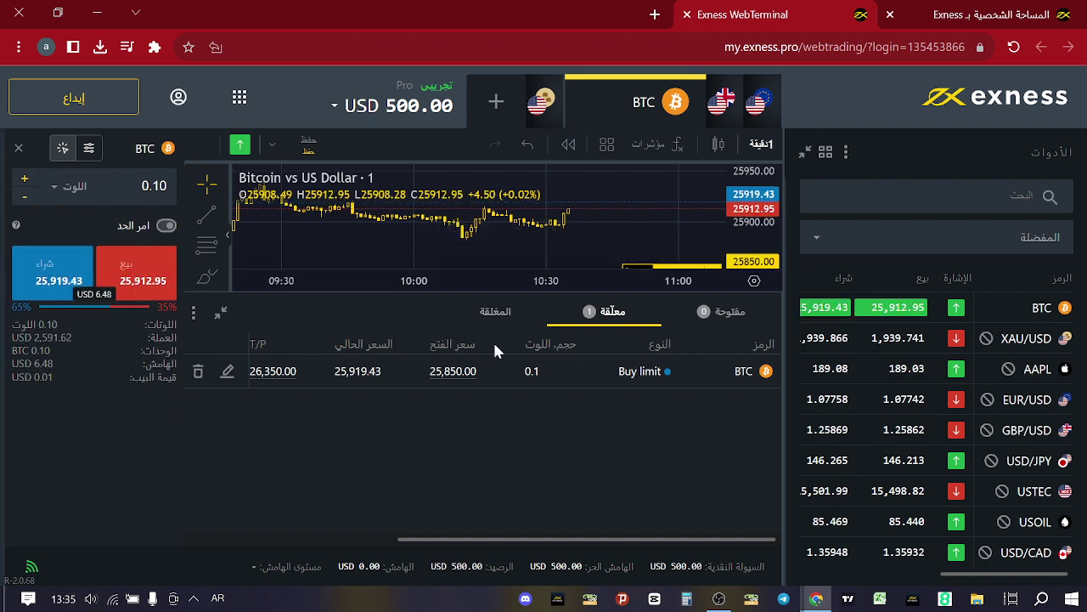
click(220, 317)
scroll(544, 374, down, 3)
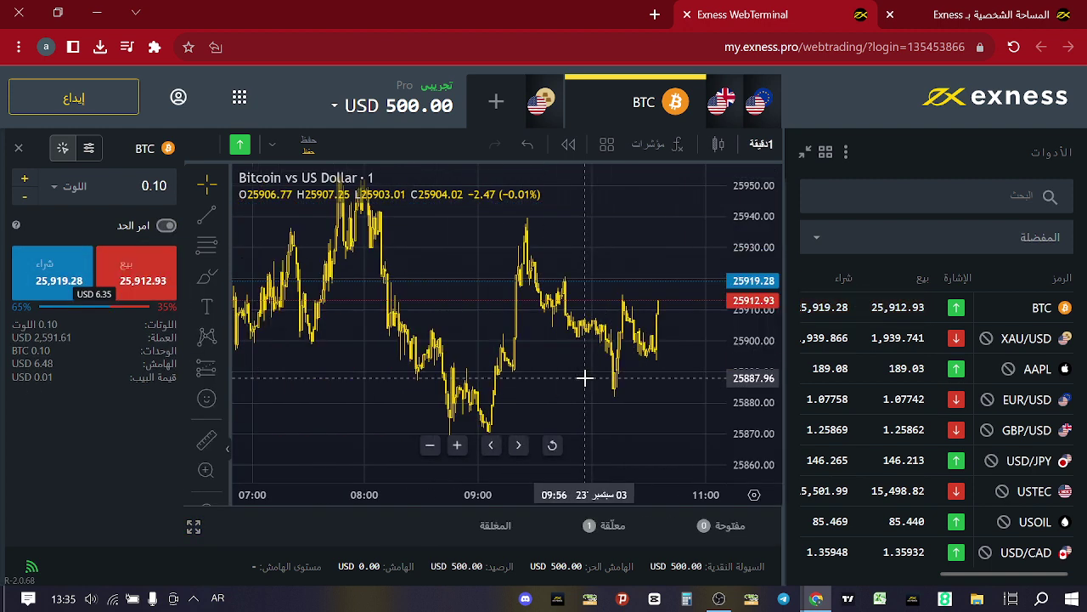
scroll(510, 315, down, 3)
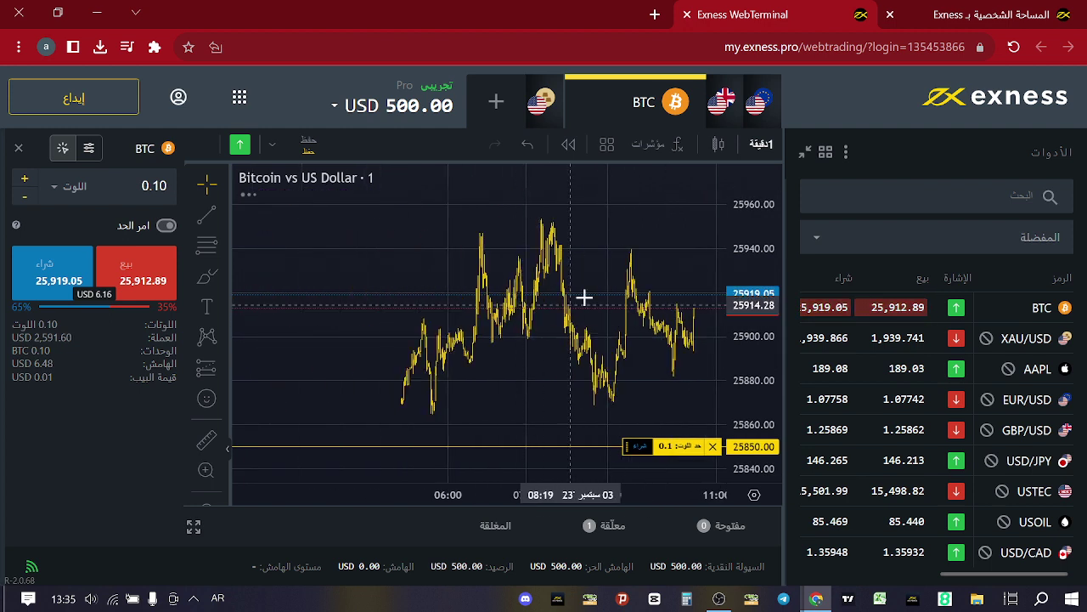
scroll(522, 255, up, 2)
scroll(578, 271, up, 1)
scroll(647, 316, up, 2)
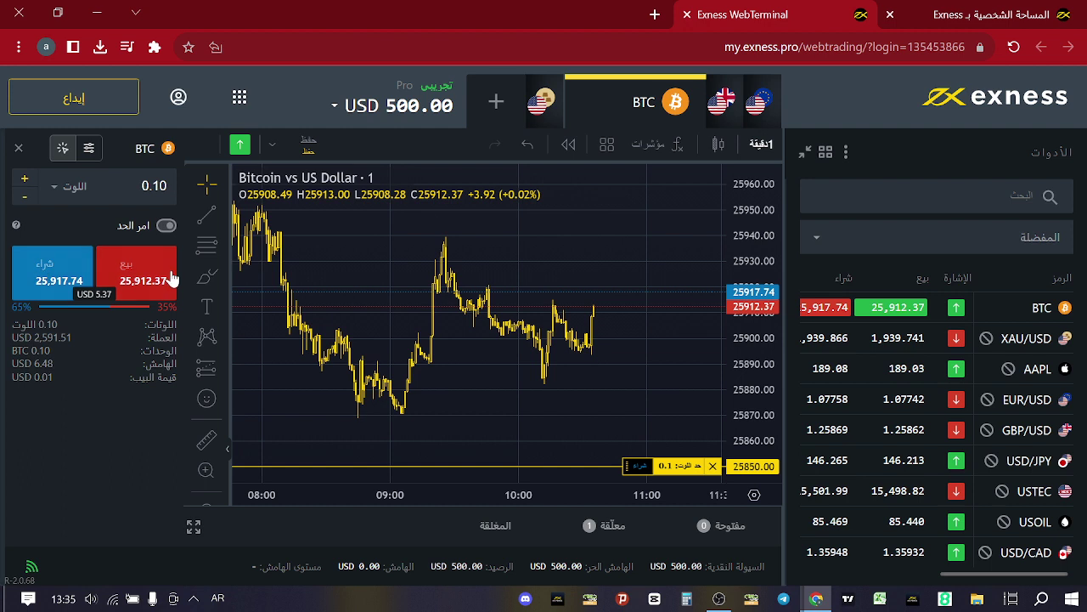
Sell 0.1 lot of BTC at market, then close it and check the 0.47 USD loss in Closed
click(119, 268)
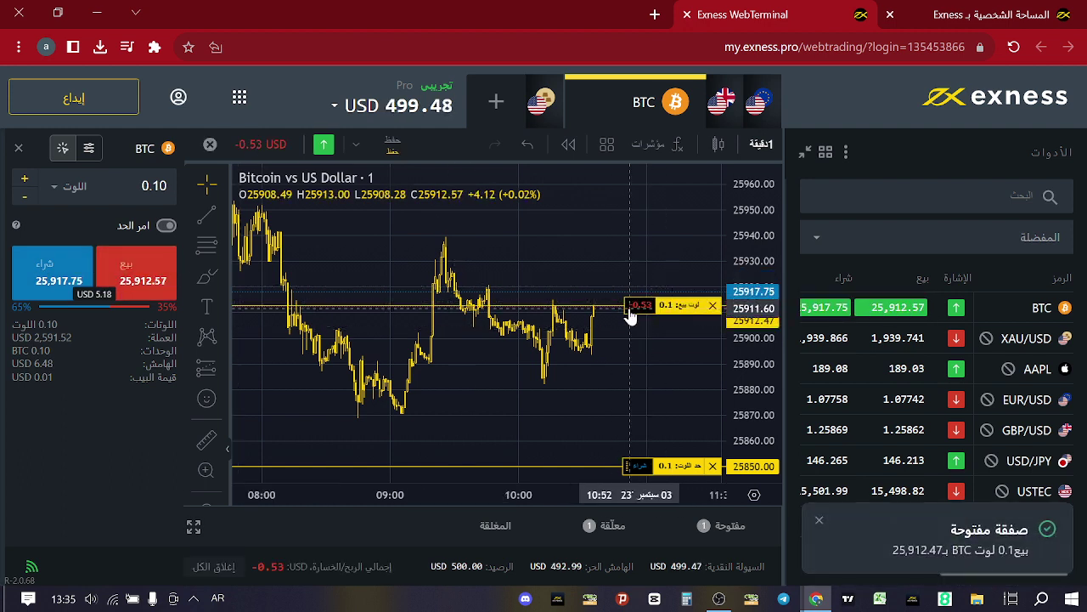
drag(775, 292, 775, 316)
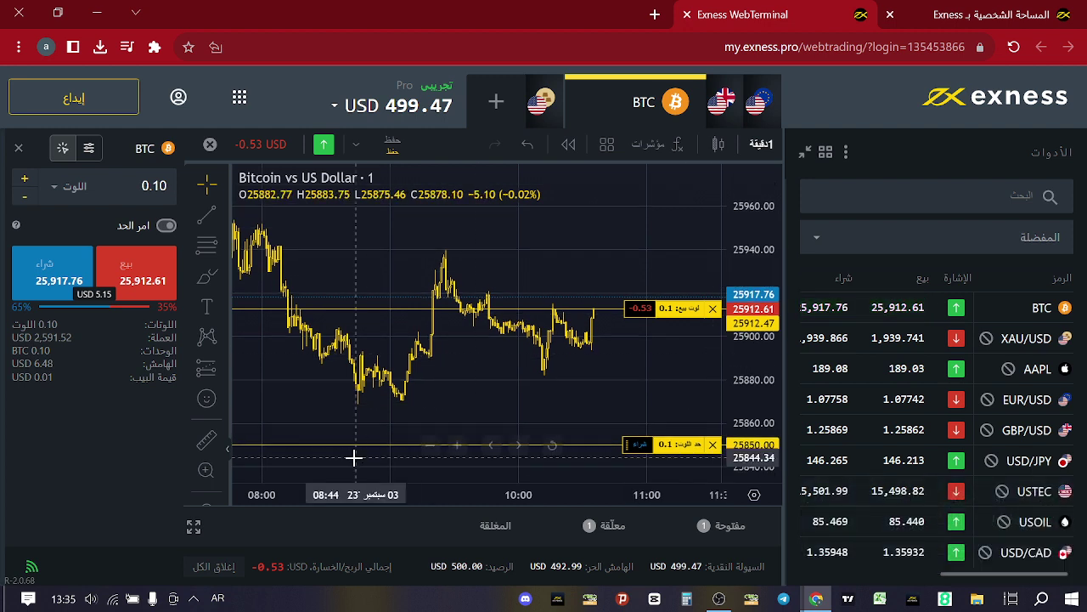
click(729, 525)
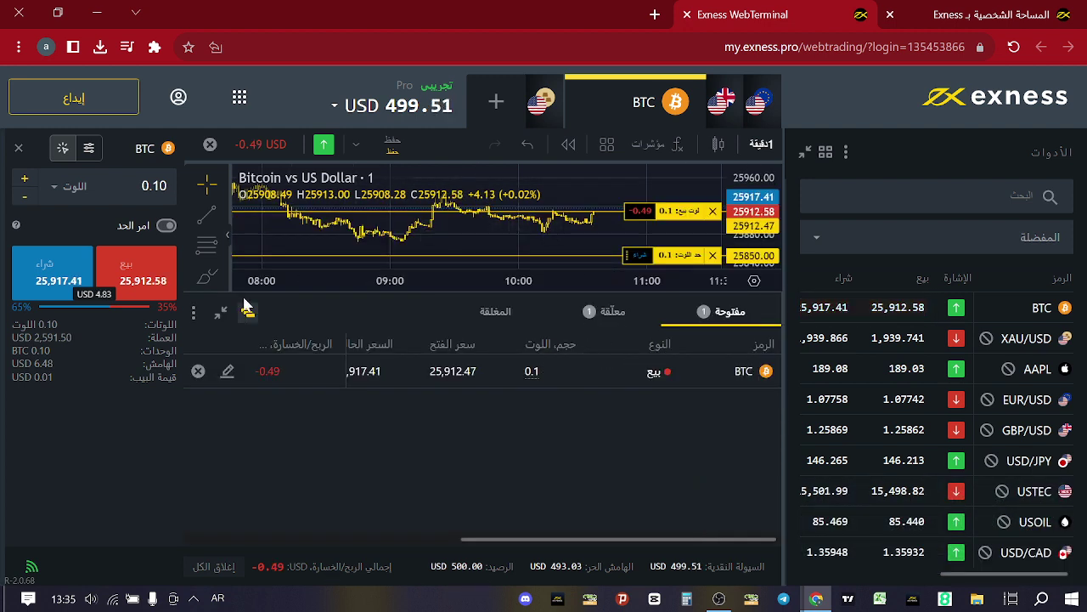
click(197, 373)
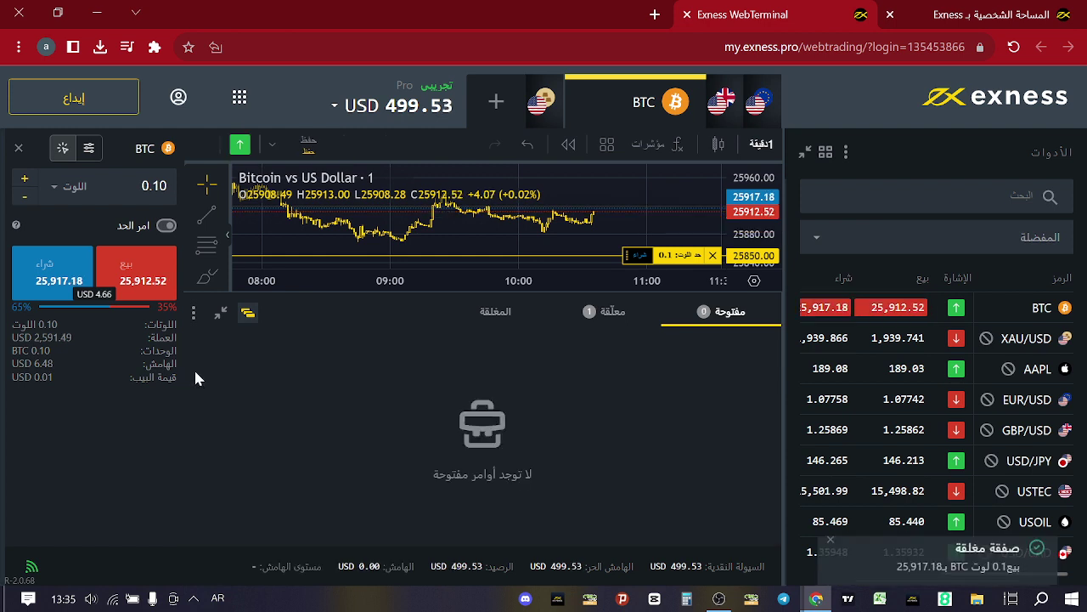
click(502, 311)
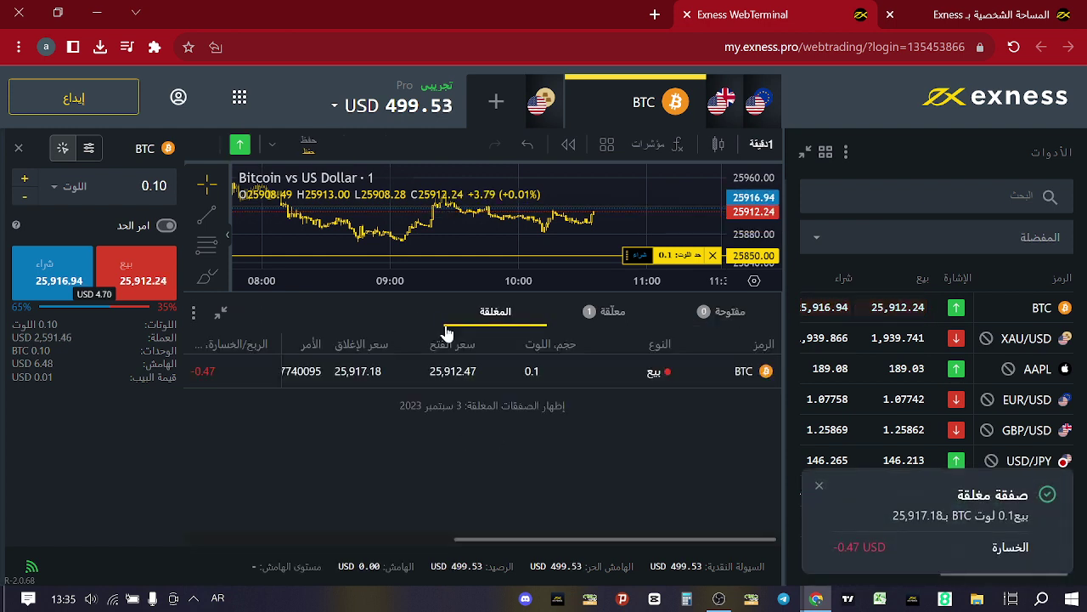
click(729, 311)
click(218, 313)
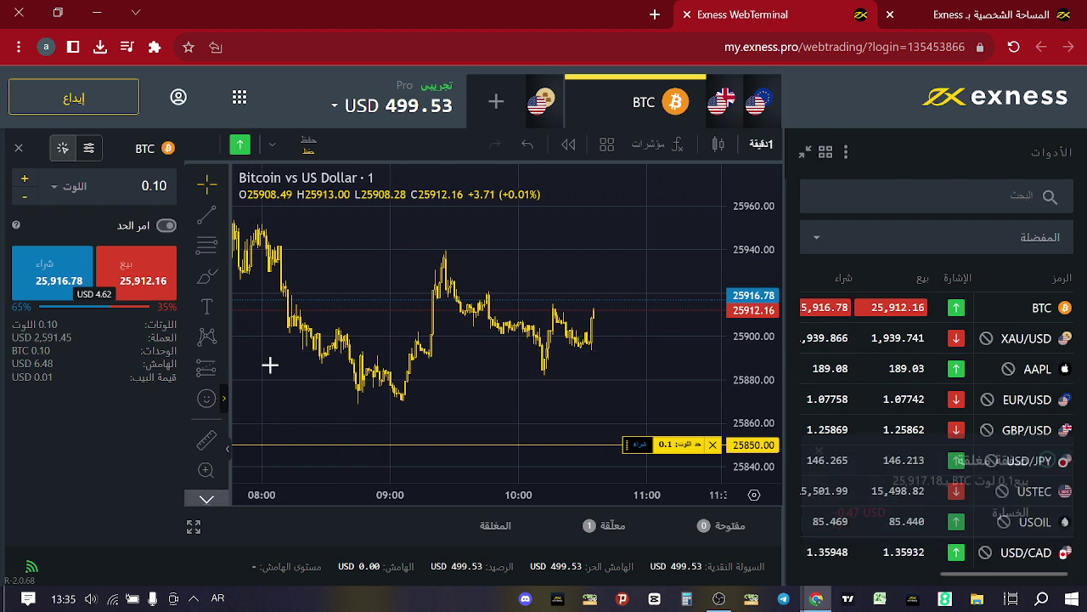
click(906, 234)
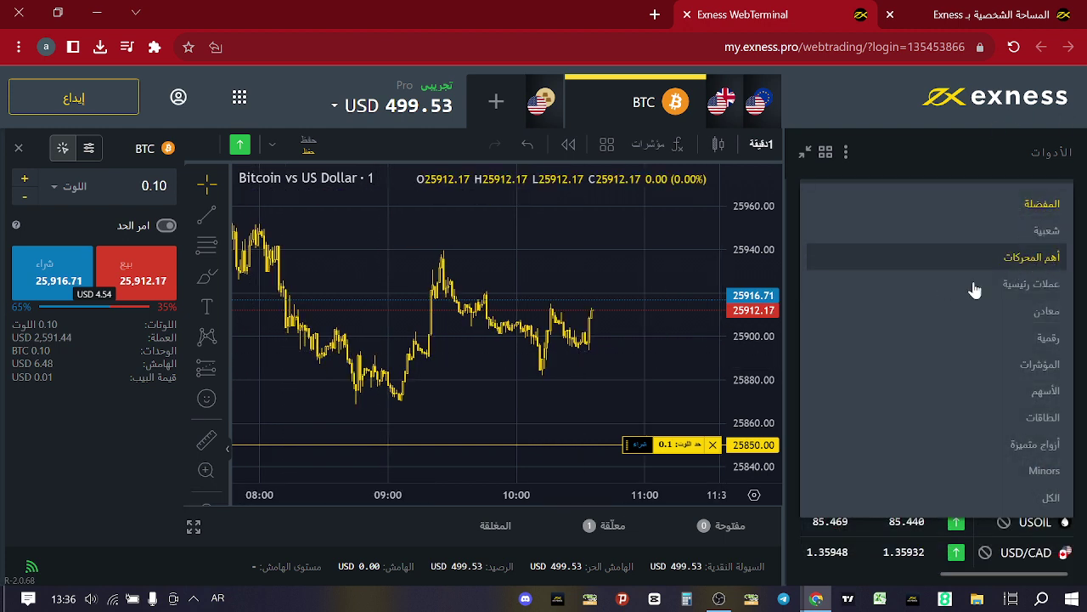
click(1016, 286)
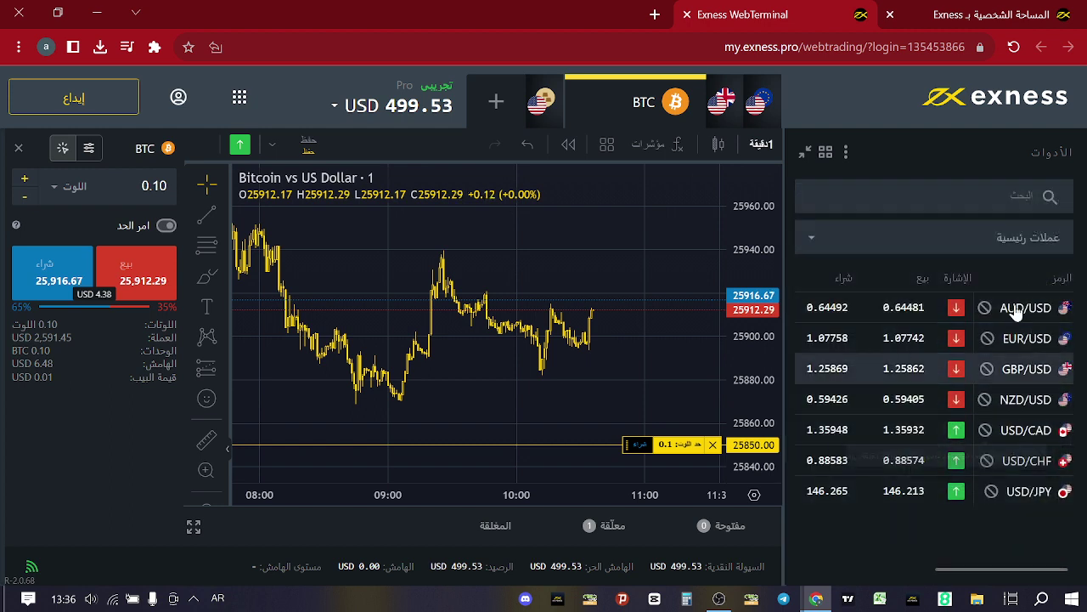
click(1041, 237)
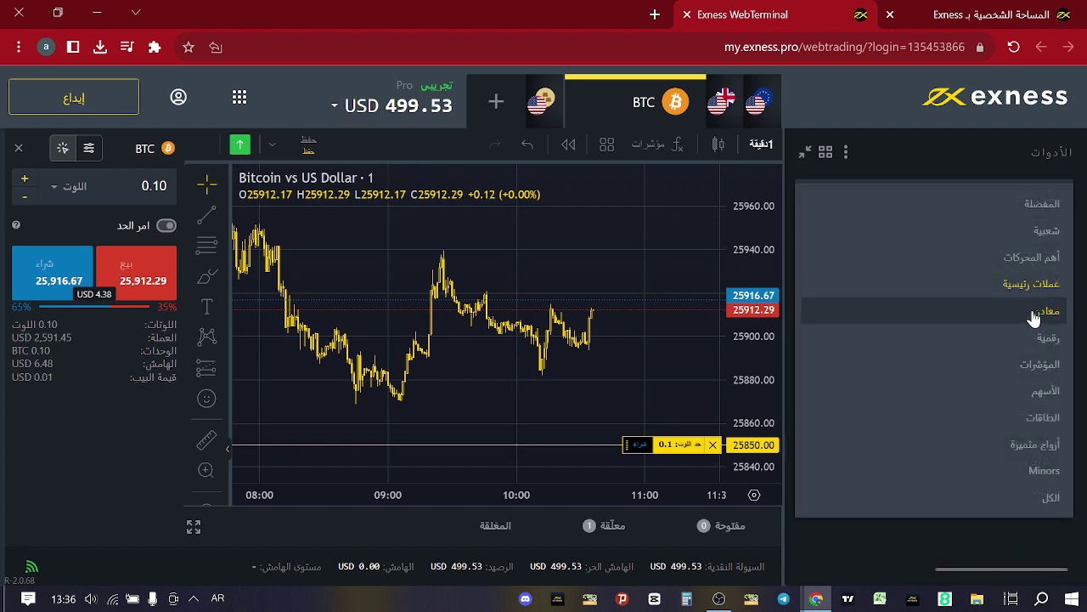
click(1035, 318)
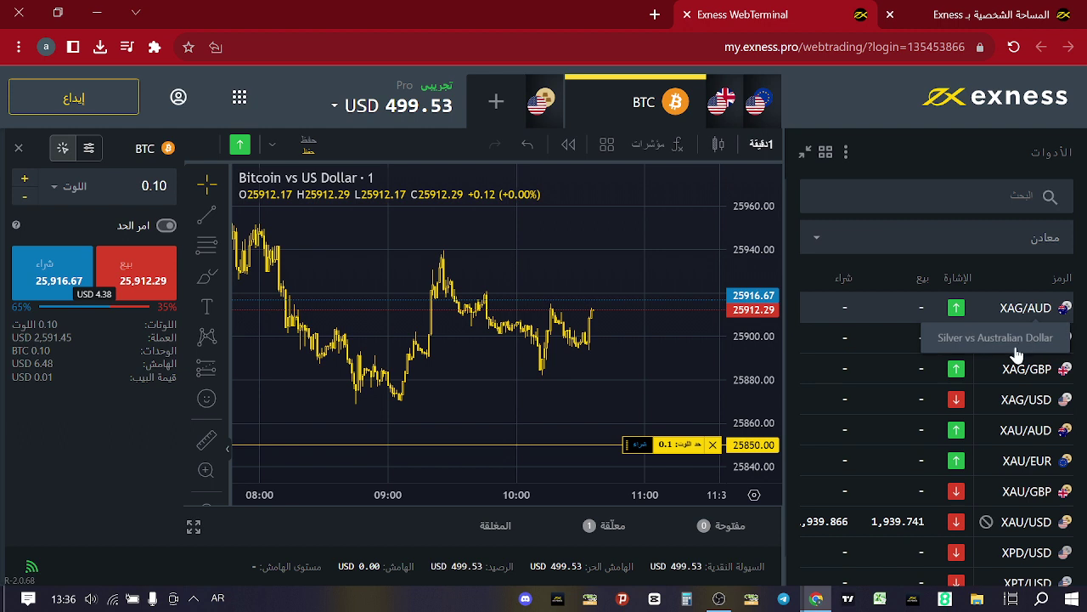
click(1016, 246)
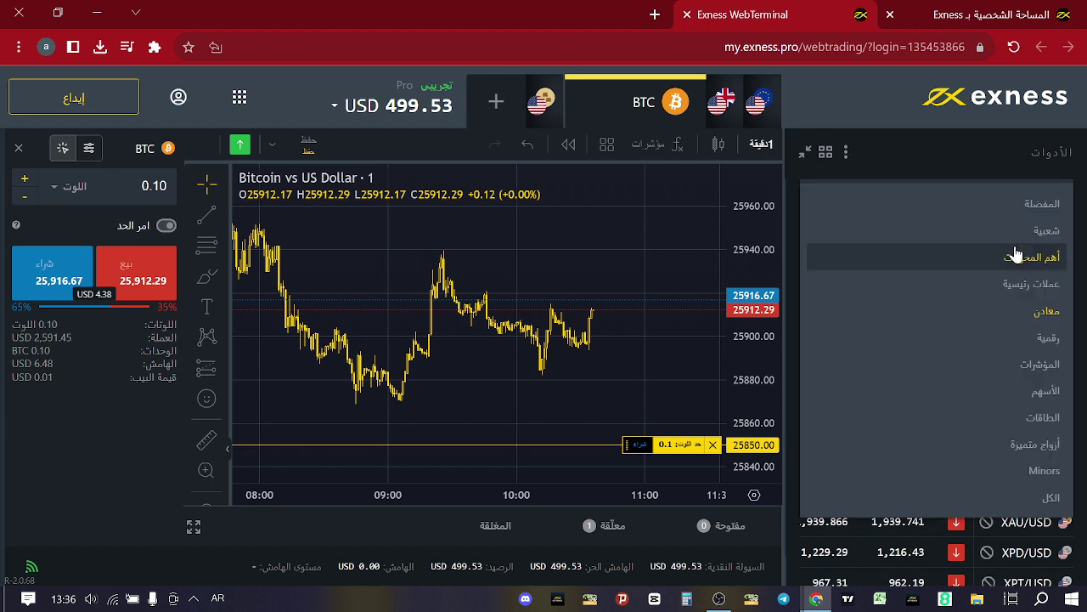
click(1035, 369)
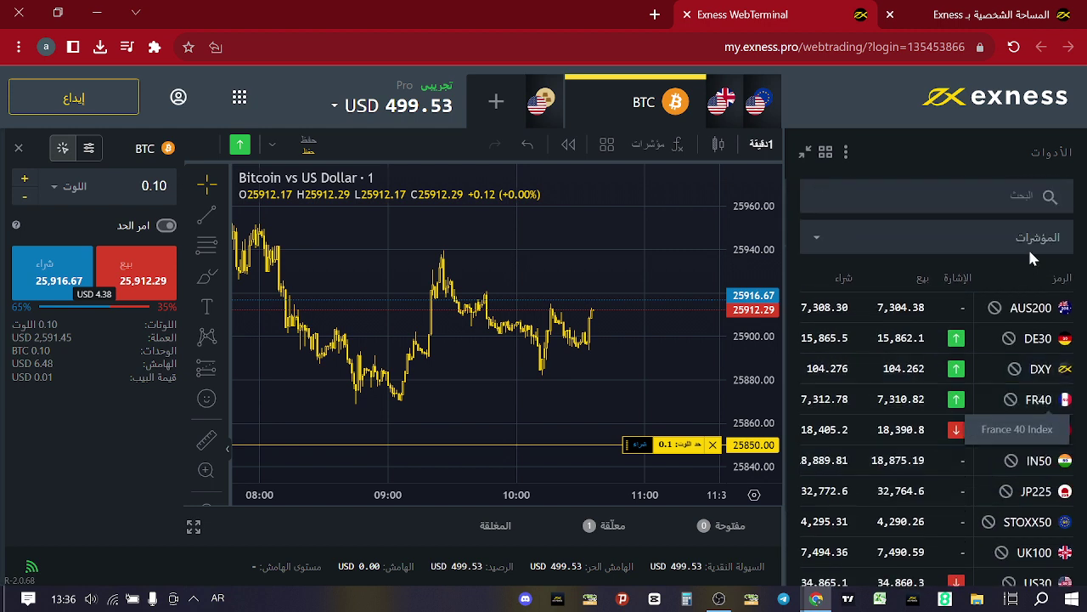
click(1031, 245)
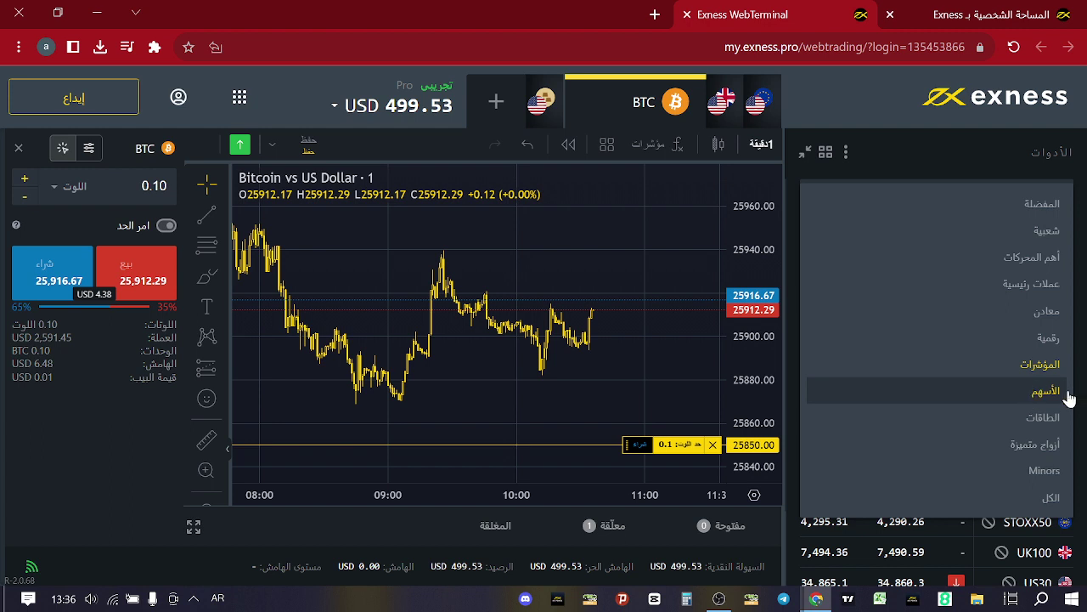
click(1079, 389)
scroll(966, 407, down, 2)
scroll(969, 408, up, 3)
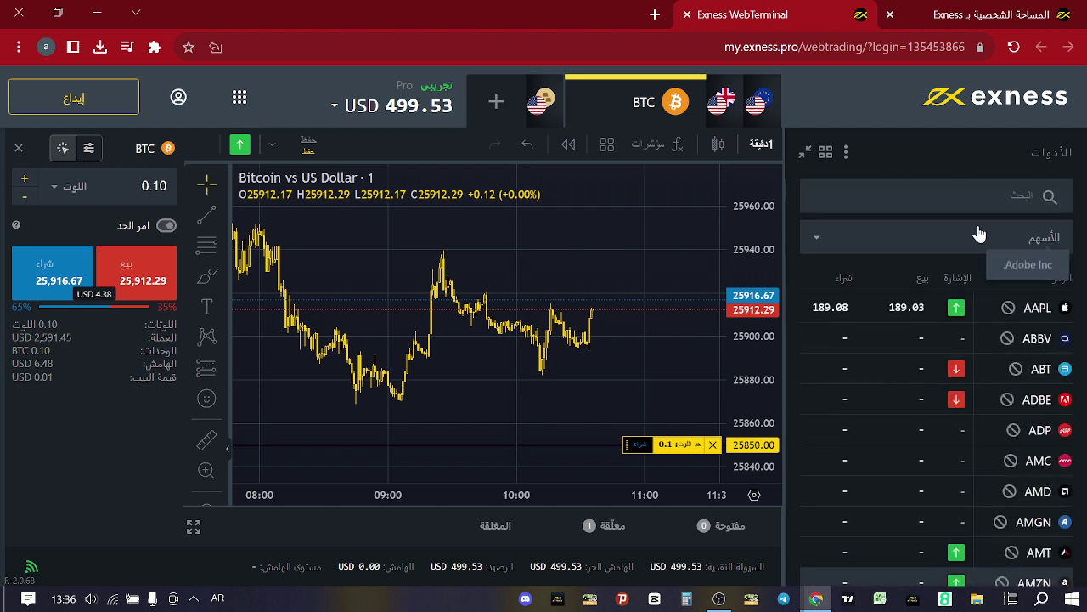
click(980, 235)
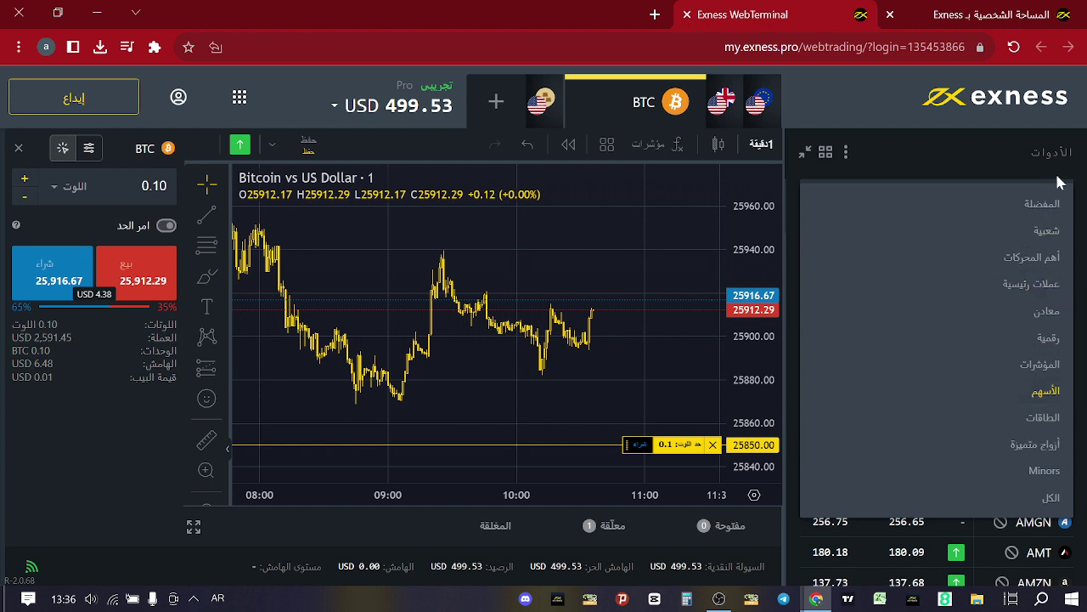
click(1036, 204)
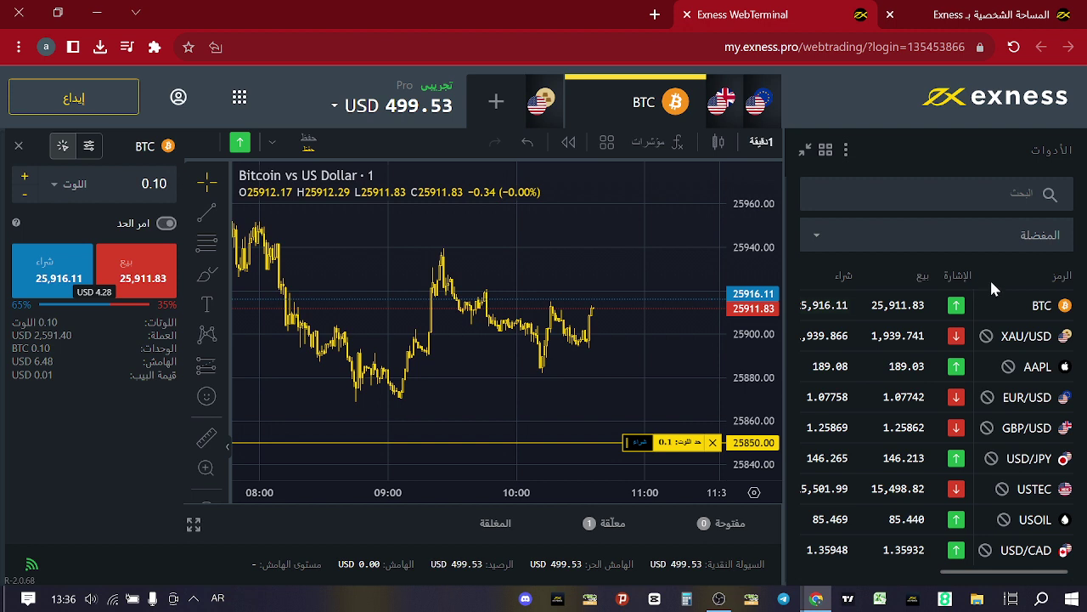
Search the instruments for 'xagusd' and open the XAG/USD trading analysis
click(1032, 194)
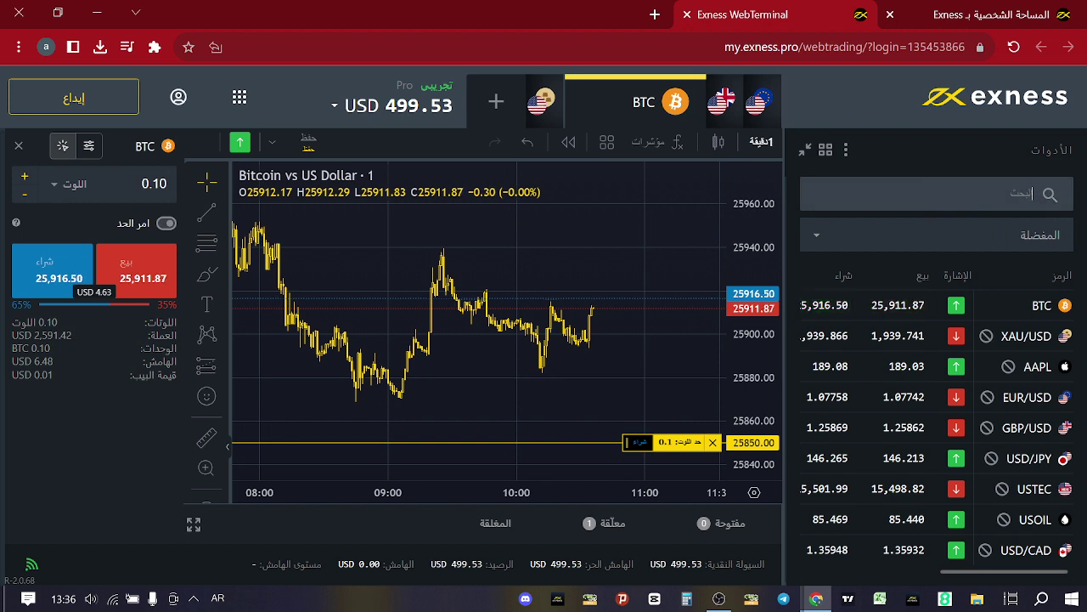
text(ء)
key(BackSpace)
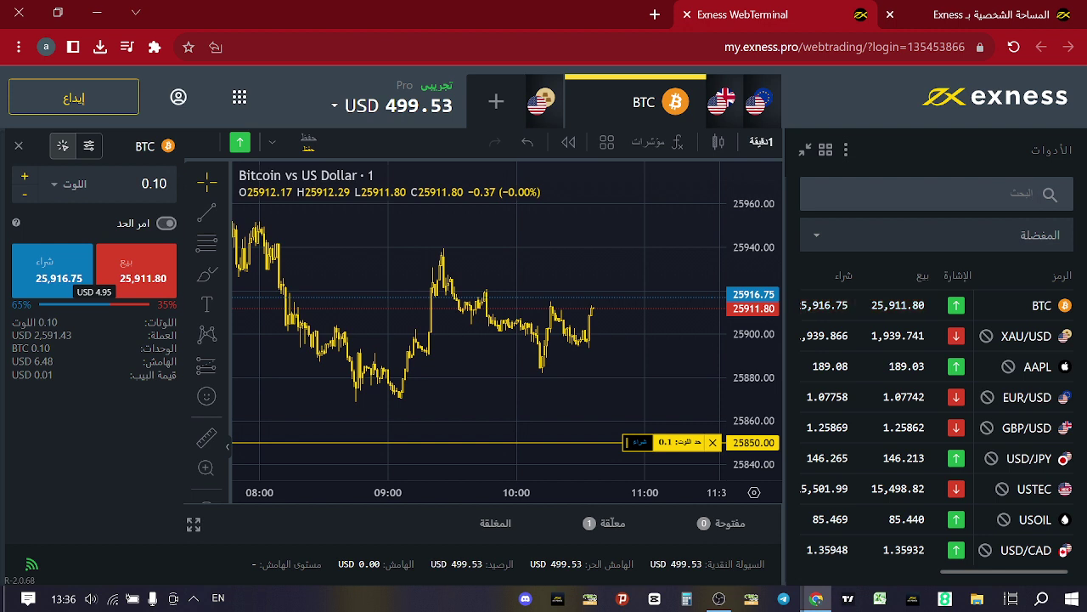
text(xag)
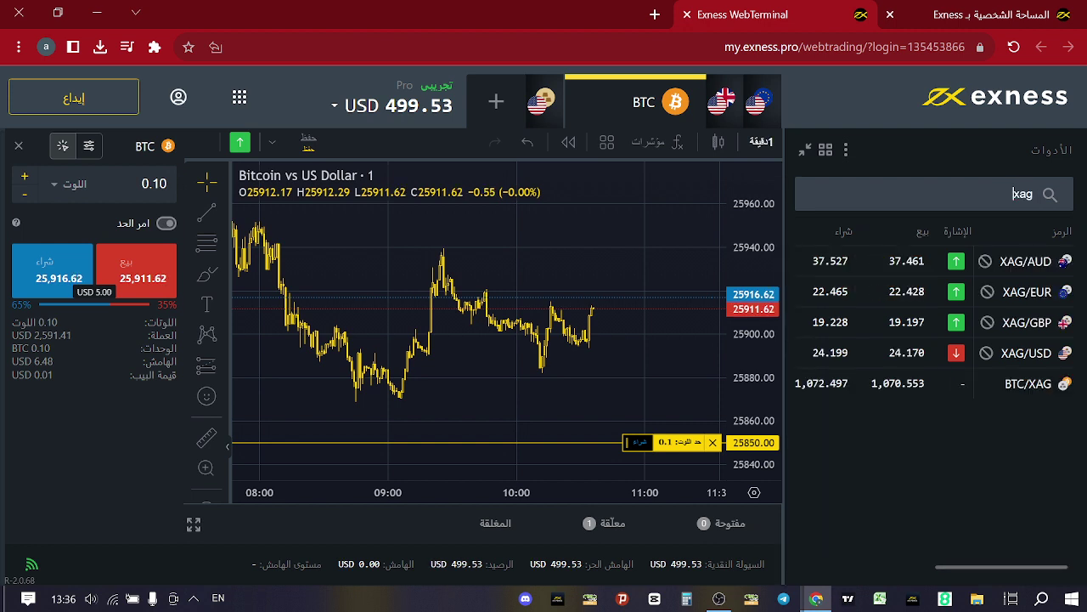
text(usd)
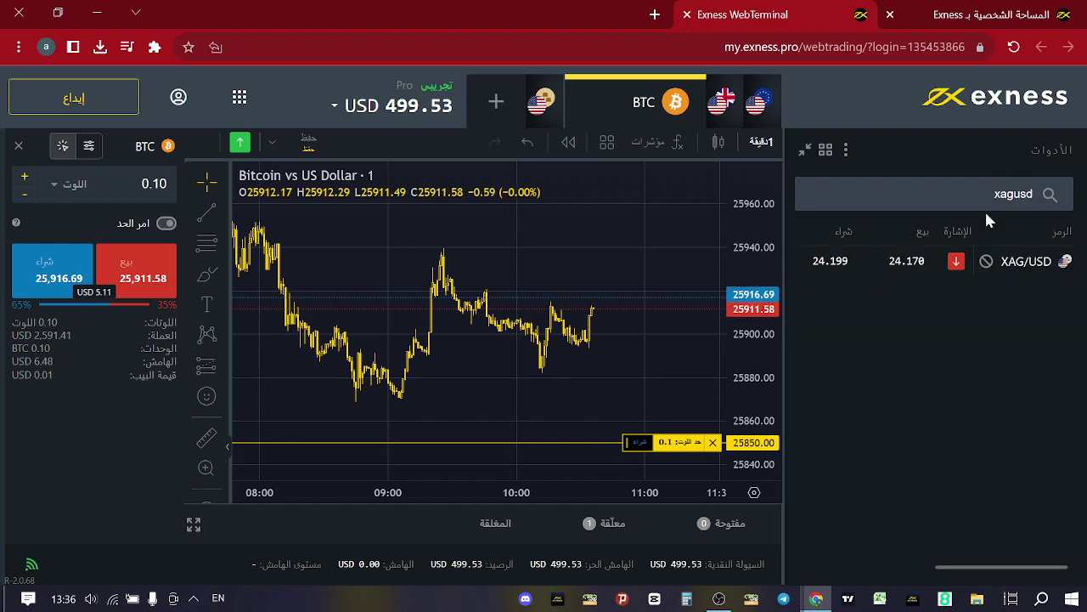
click(958, 263)
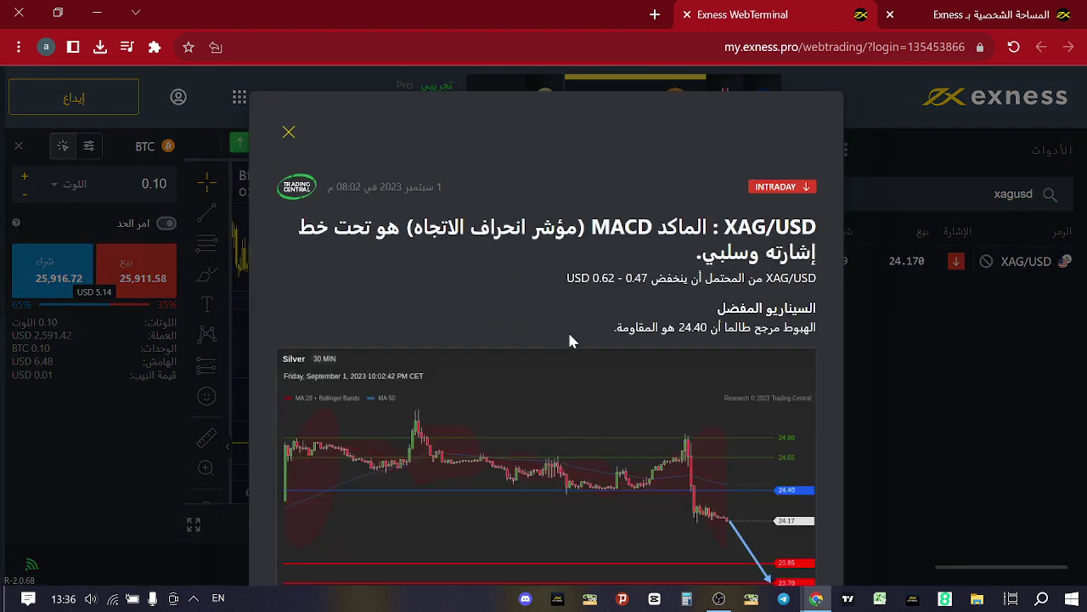
Read through the XAG/USD MACD analysis, highlighting the title, commentary and trend horizons
scroll(727, 328, down, 3)
scroll(734, 311, up, 2)
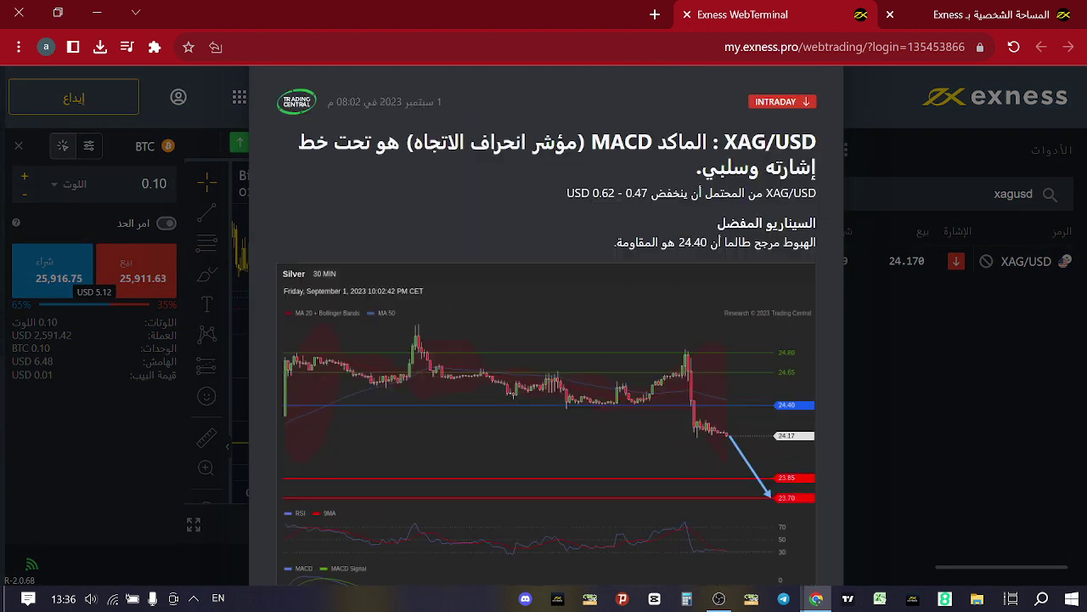
drag(815, 142, 652, 142)
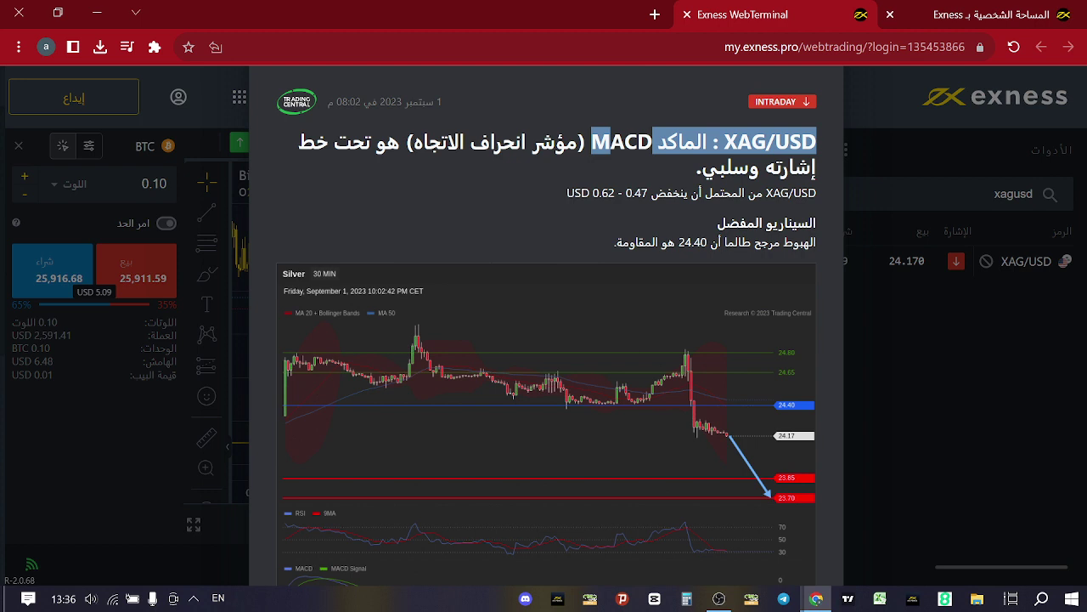
double_click(622, 142)
double_click(496, 142)
click(366, 165)
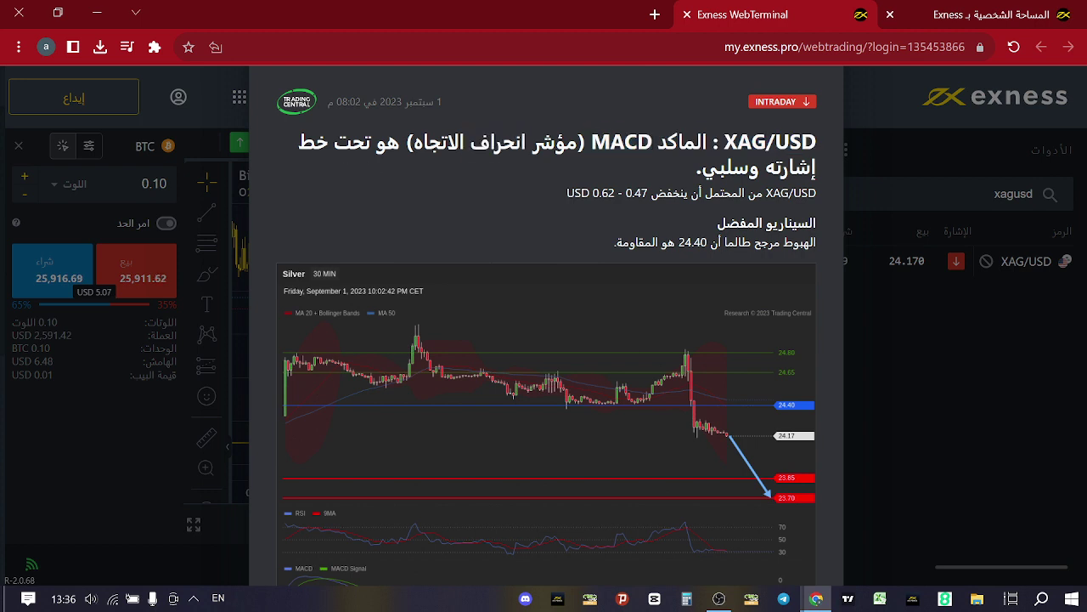
scroll(791, 189, down, 4)
scroll(795, 241, up, 2)
scroll(765, 280, down, 1)
scroll(677, 298, down, 3)
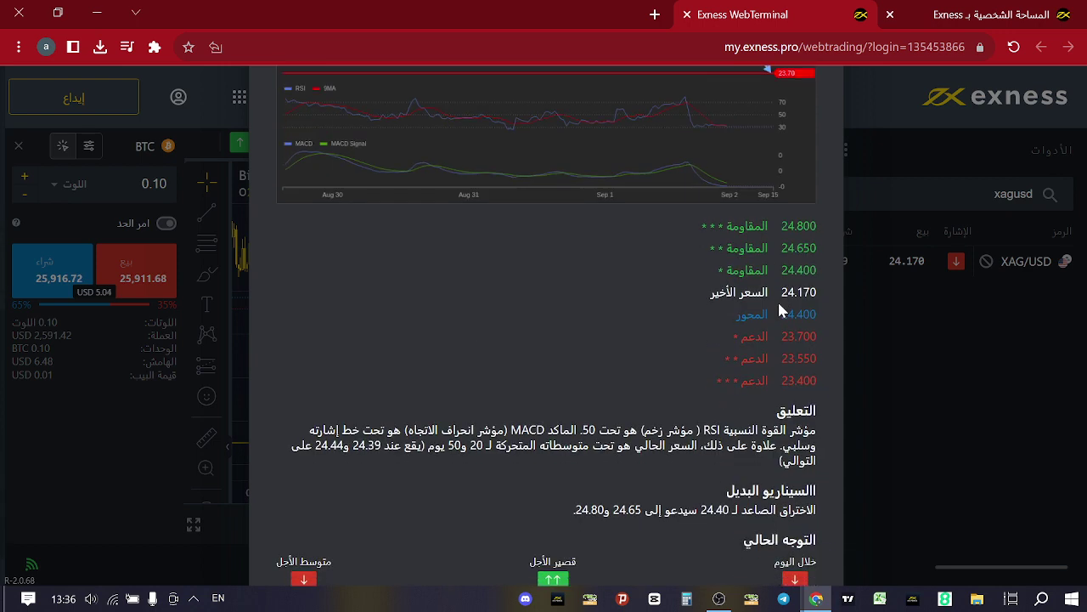
drag(821, 374, 277, 372)
click(645, 442)
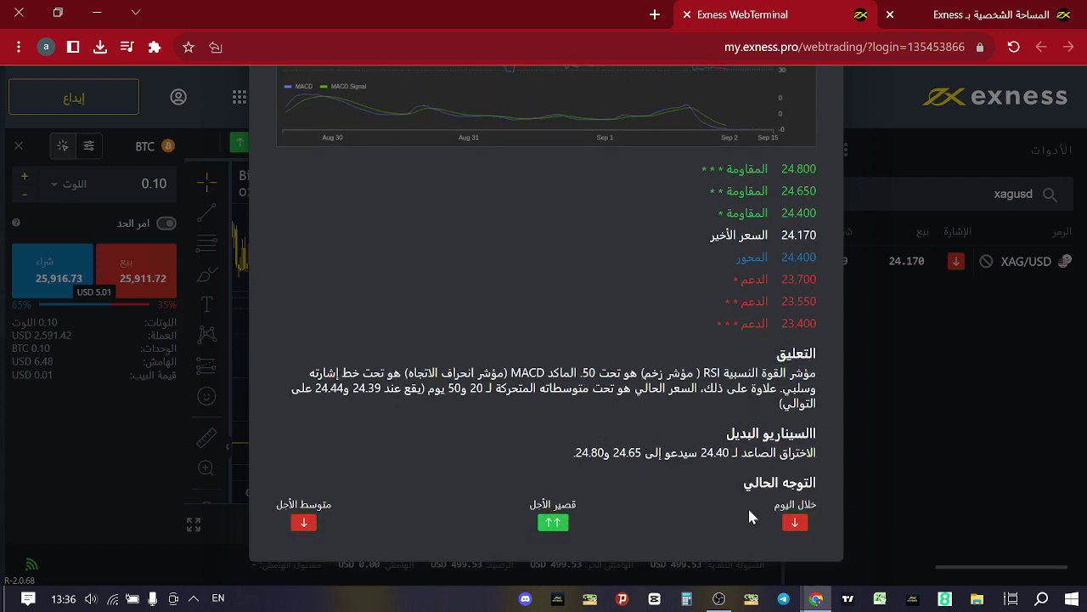
drag(582, 517, 520, 512)
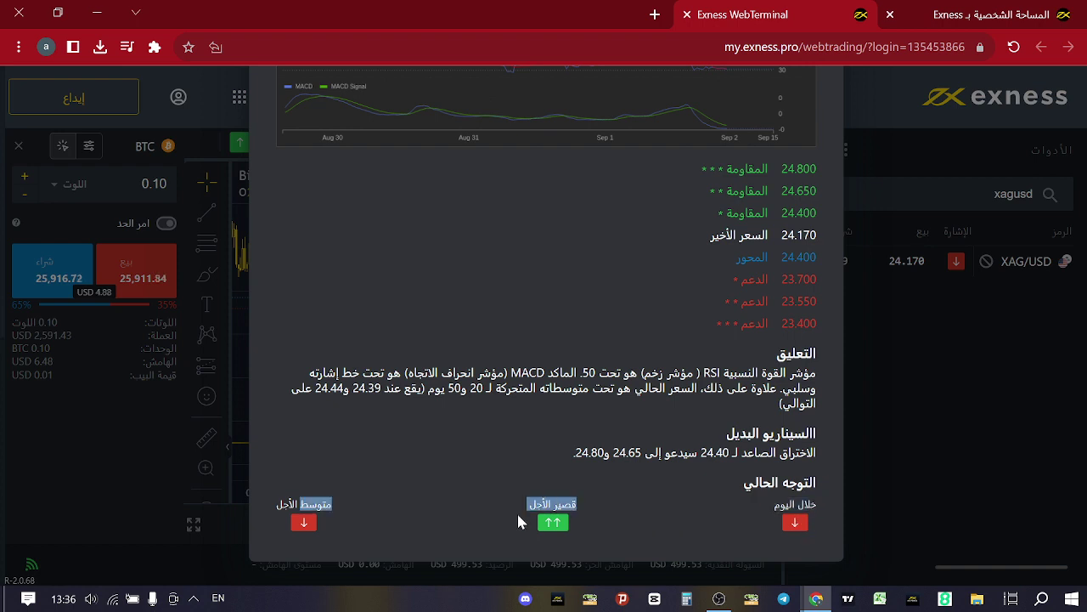
Close the analysis, open the Silver vs US Dollar 1-minute chart, and collapse the instruments panel
click(876, 366)
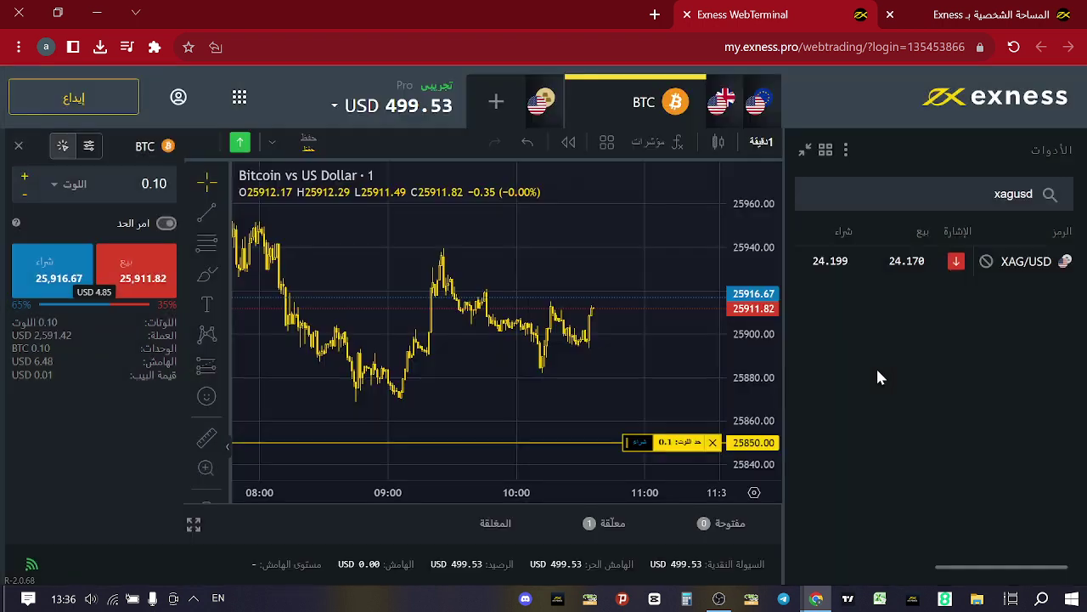
click(906, 262)
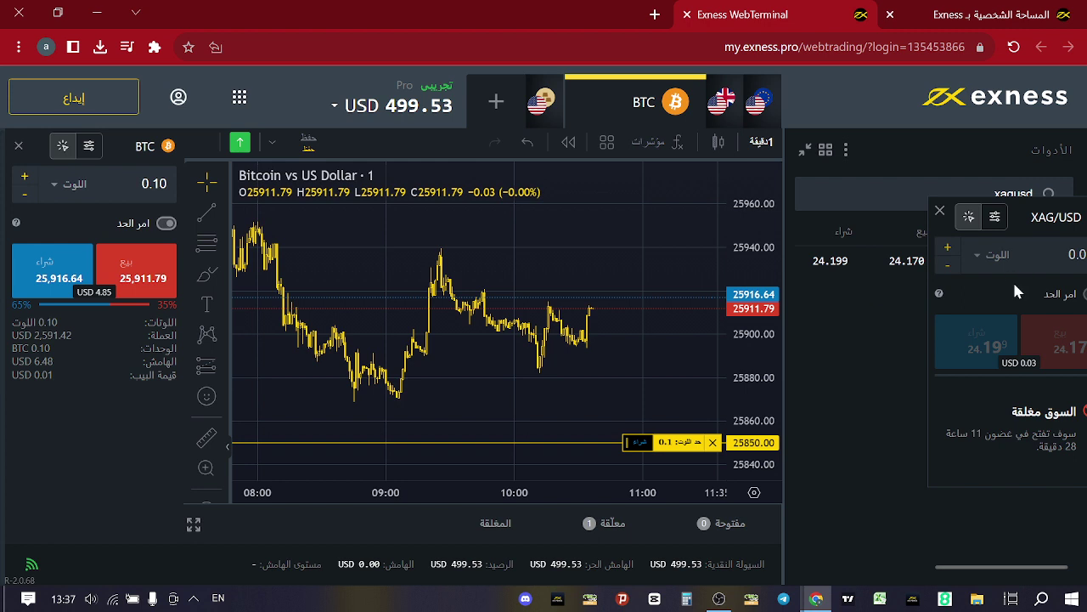
drag(1028, 210, 757, 204)
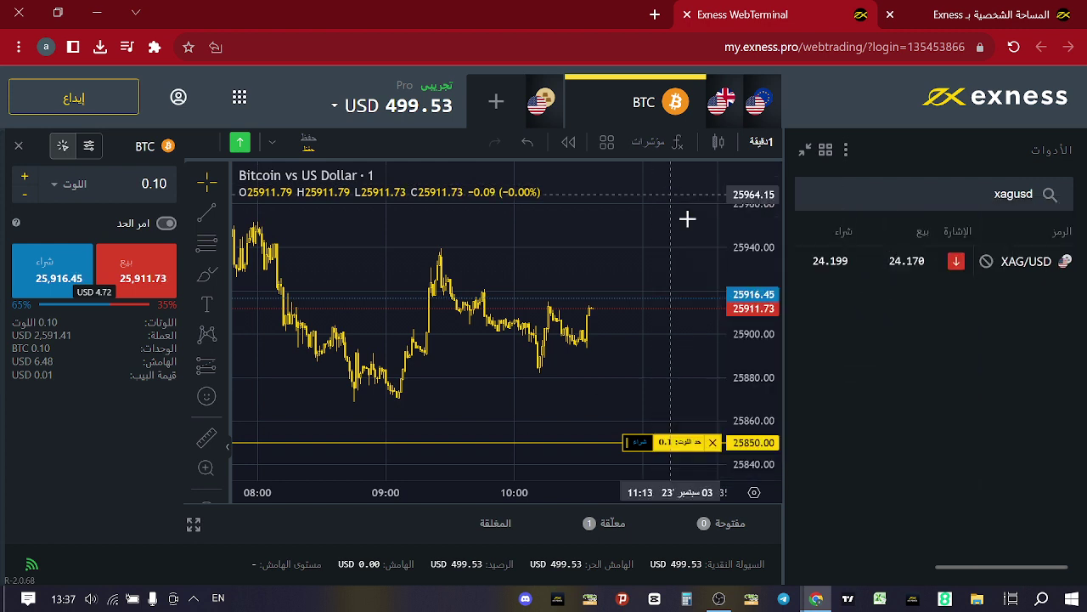
click(1062, 262)
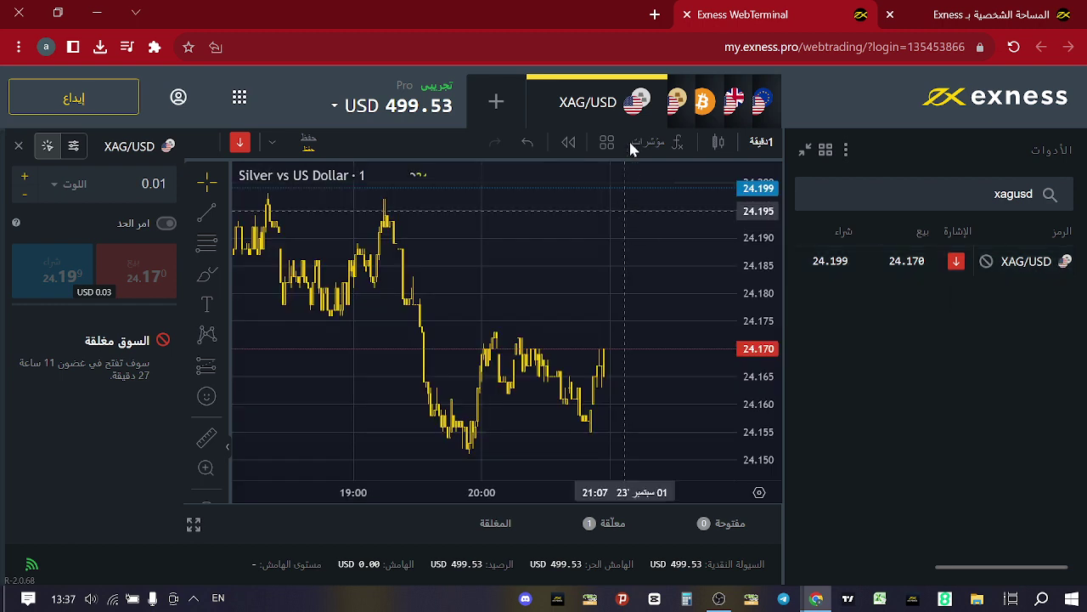
click(806, 152)
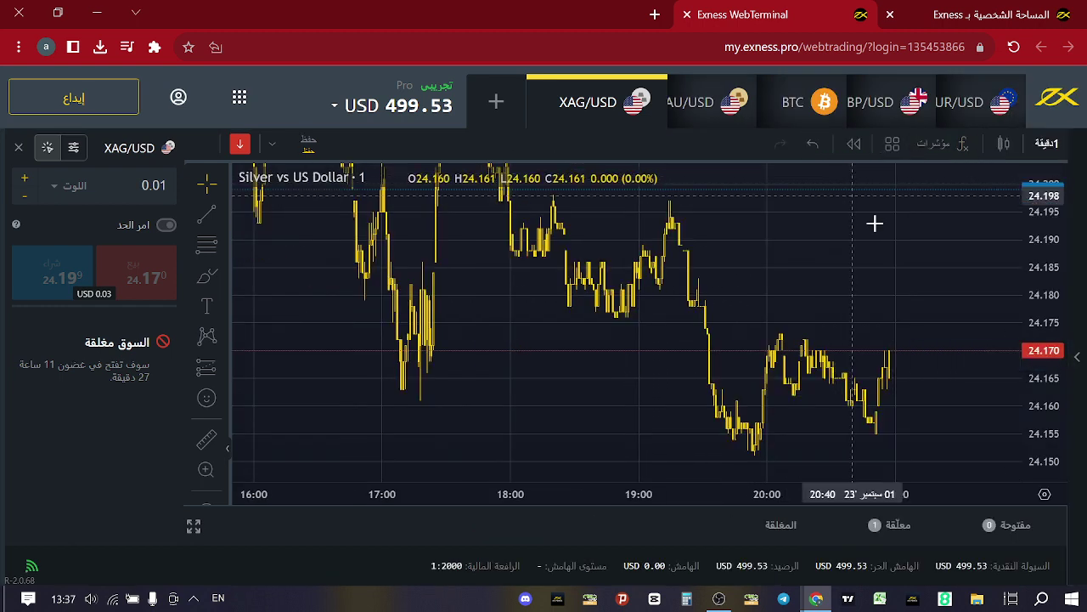
Add a new chart tab by searching 'USTEC' and choosing the US Tech 100 Index
click(499, 105)
scroll(389, 472, down, 1)
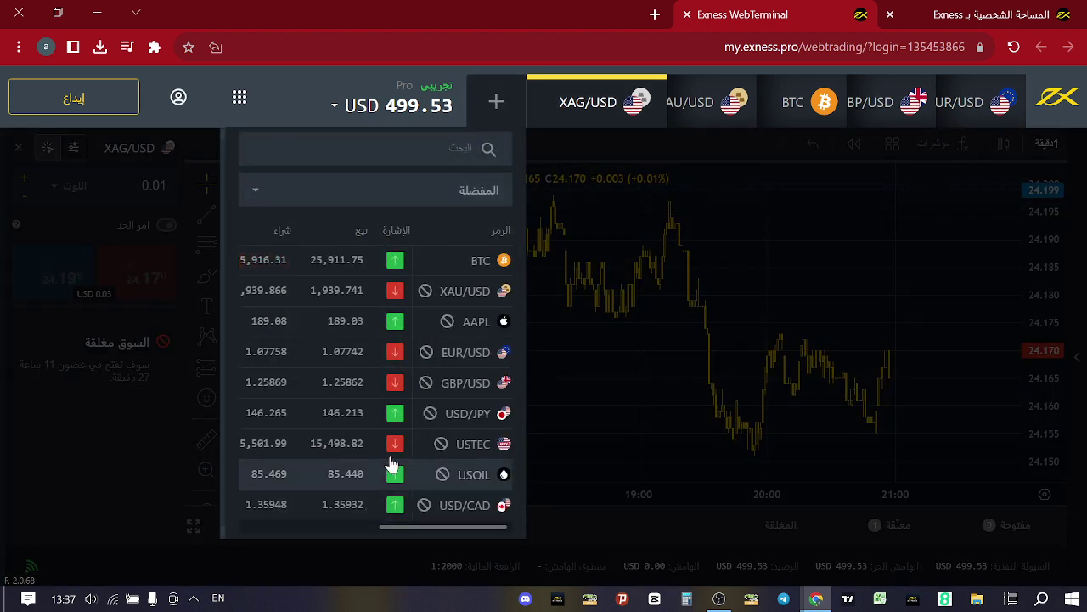
scroll(393, 465, up, 1)
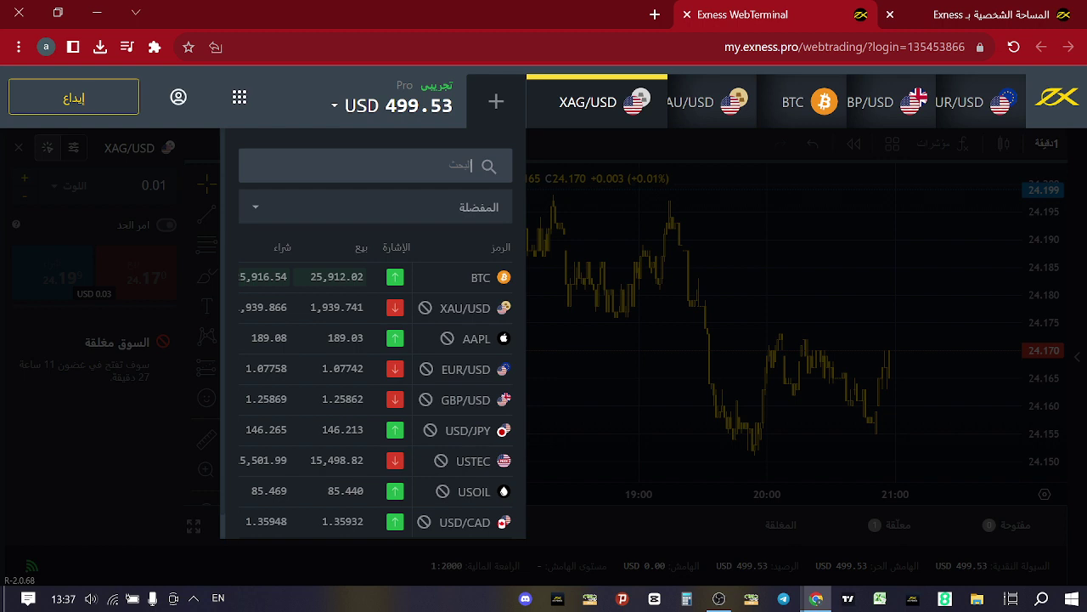
text(USTEC)
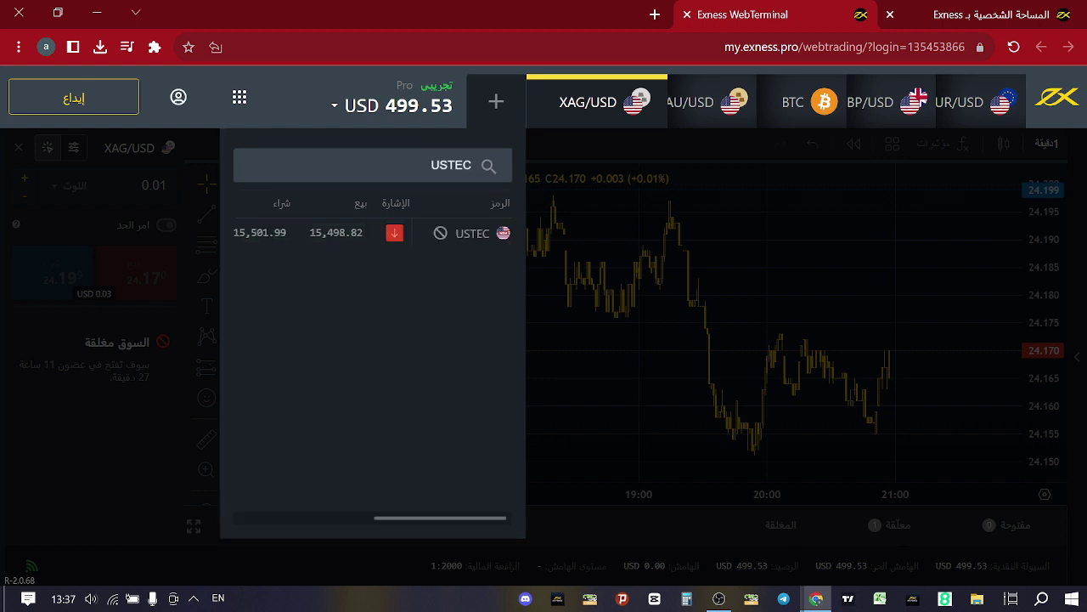
click(472, 233)
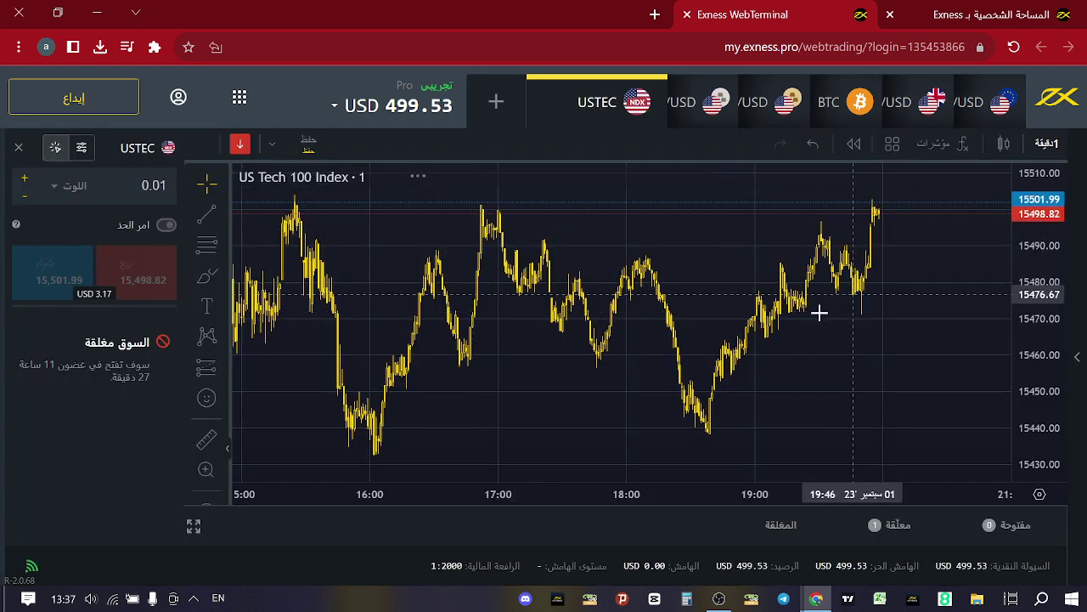
In chart settings, make rising candle bodies green and falling bodies crimson
right_click(682, 224)
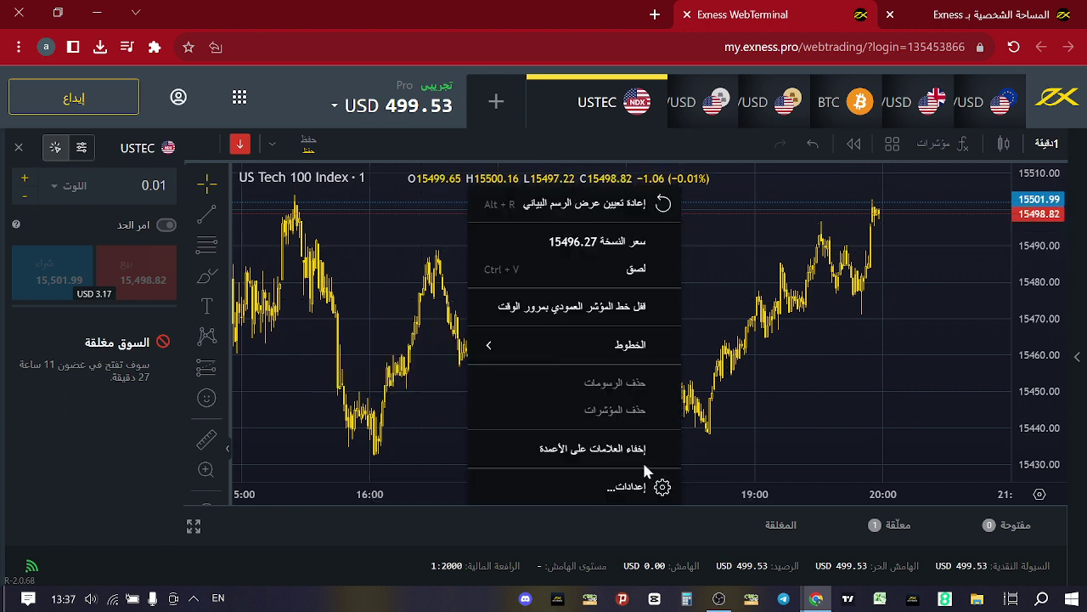
click(631, 488)
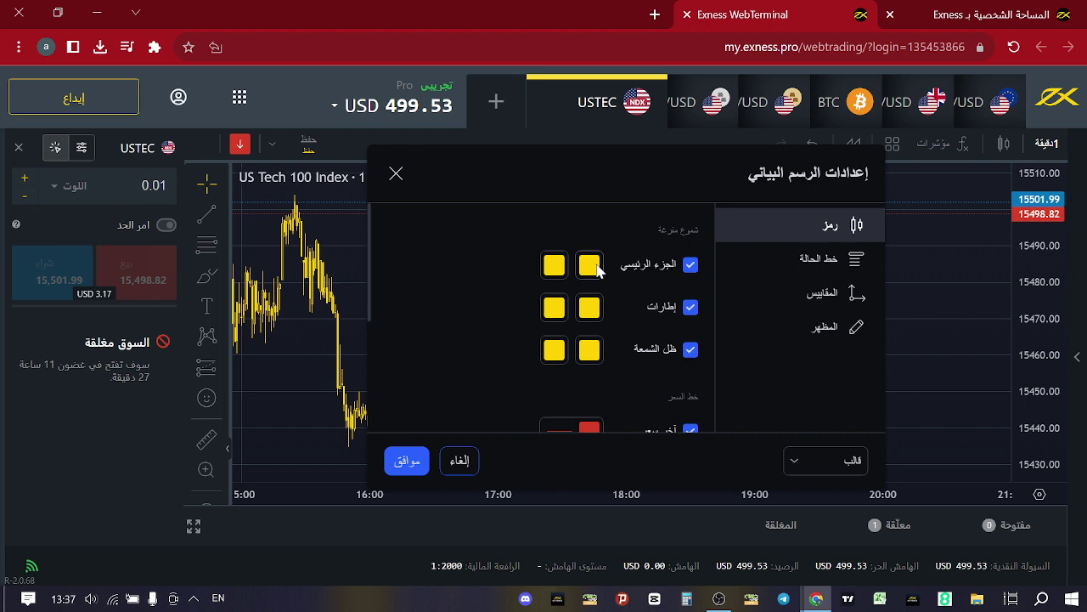
click(591, 266)
click(712, 279)
click(478, 262)
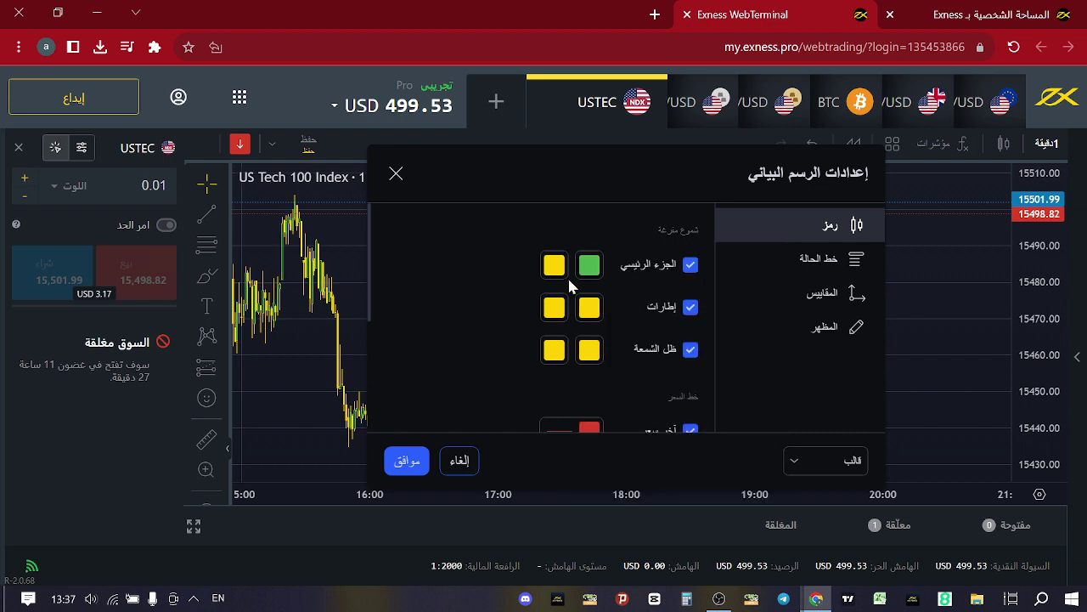
click(554, 267)
click(563, 280)
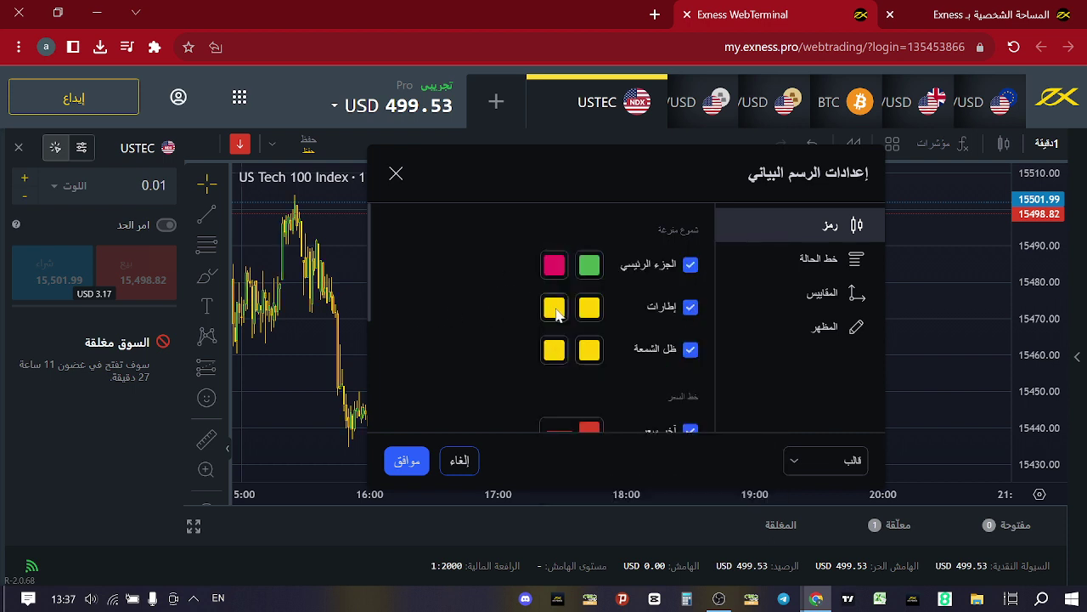
Set candle borders to green for rising and crimson for falling
click(595, 309)
click(712, 279)
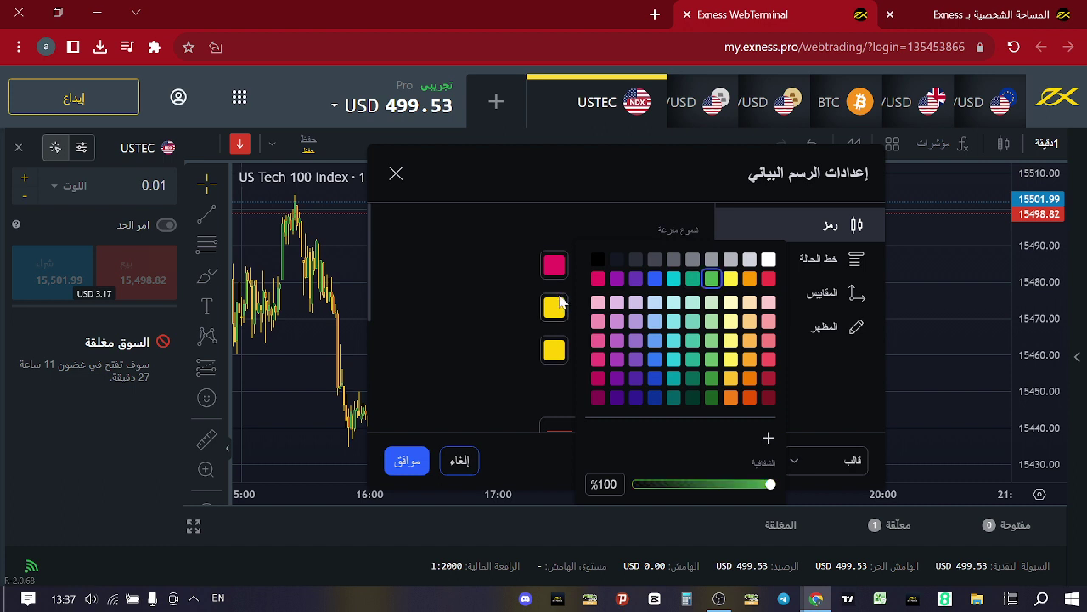
click(599, 306)
click(564, 279)
click(498, 309)
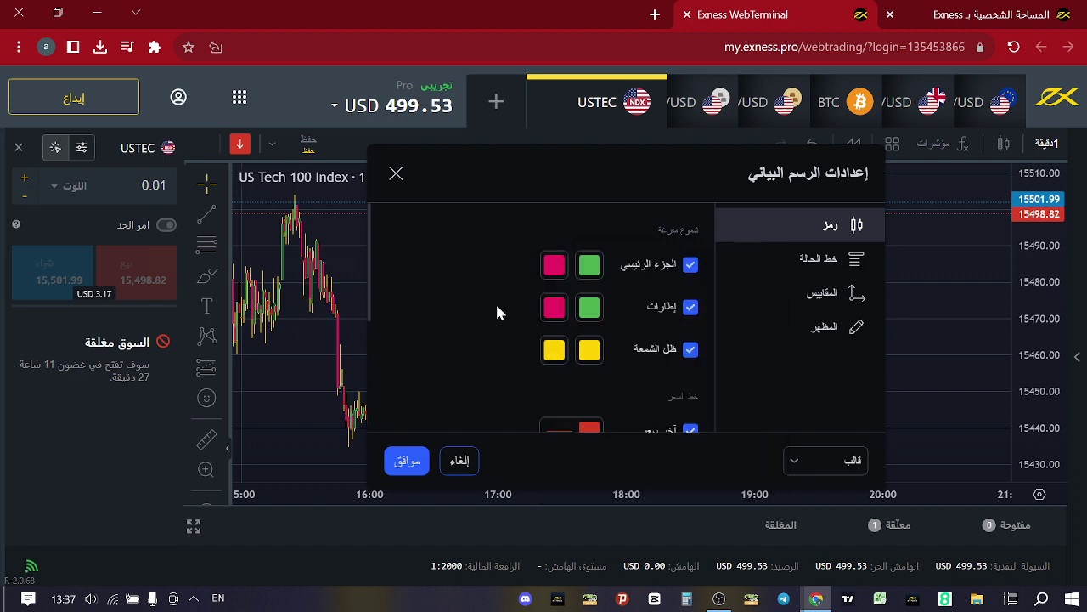
click(585, 314)
click(547, 330)
Set candle wicks to green for rising and crimson for falling
click(585, 354)
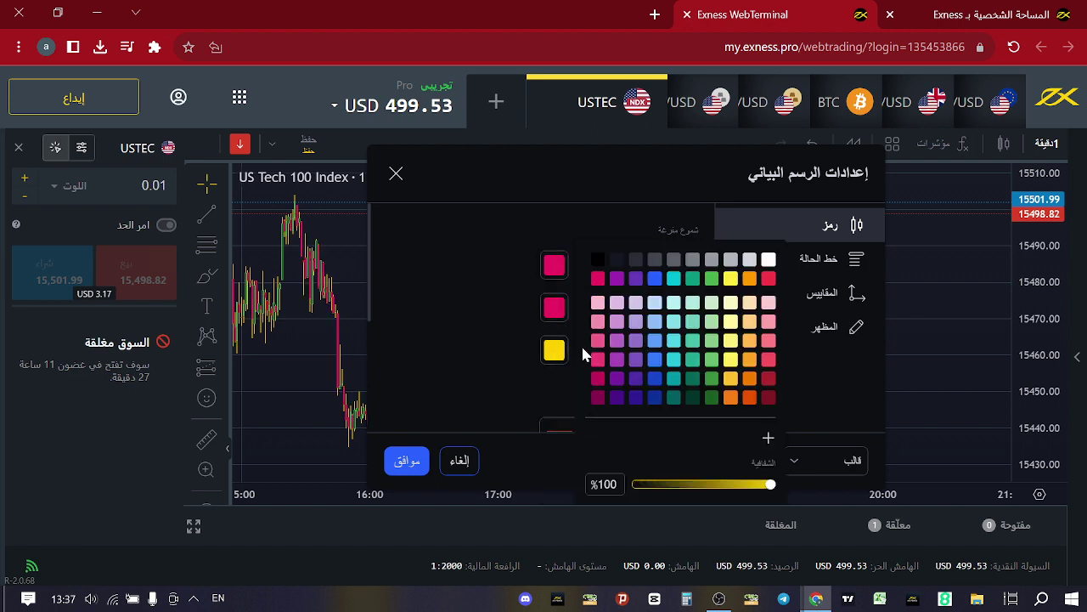
click(711, 280)
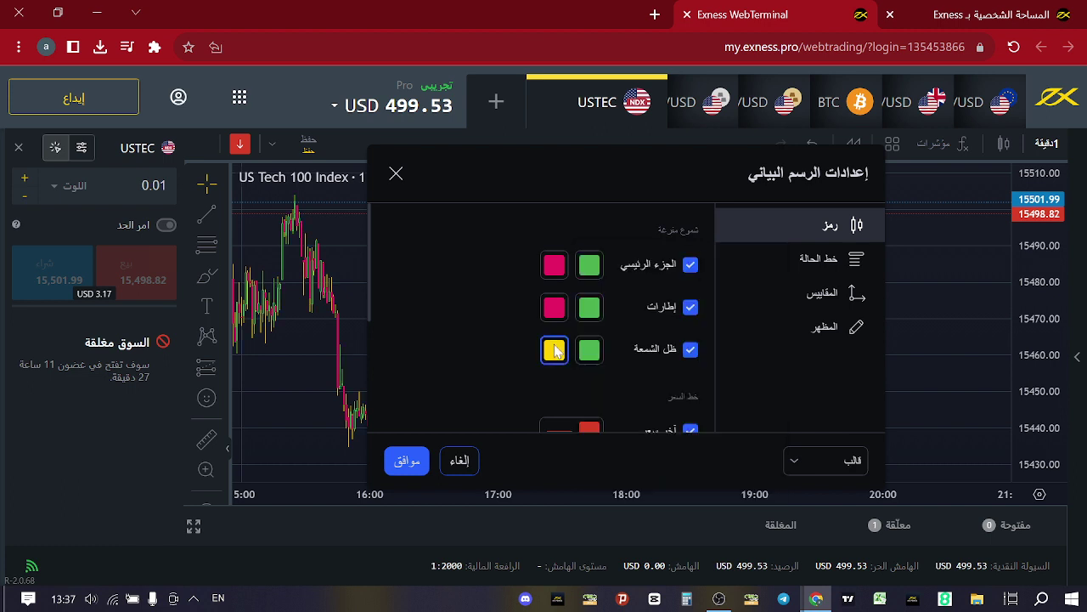
click(602, 304)
click(563, 279)
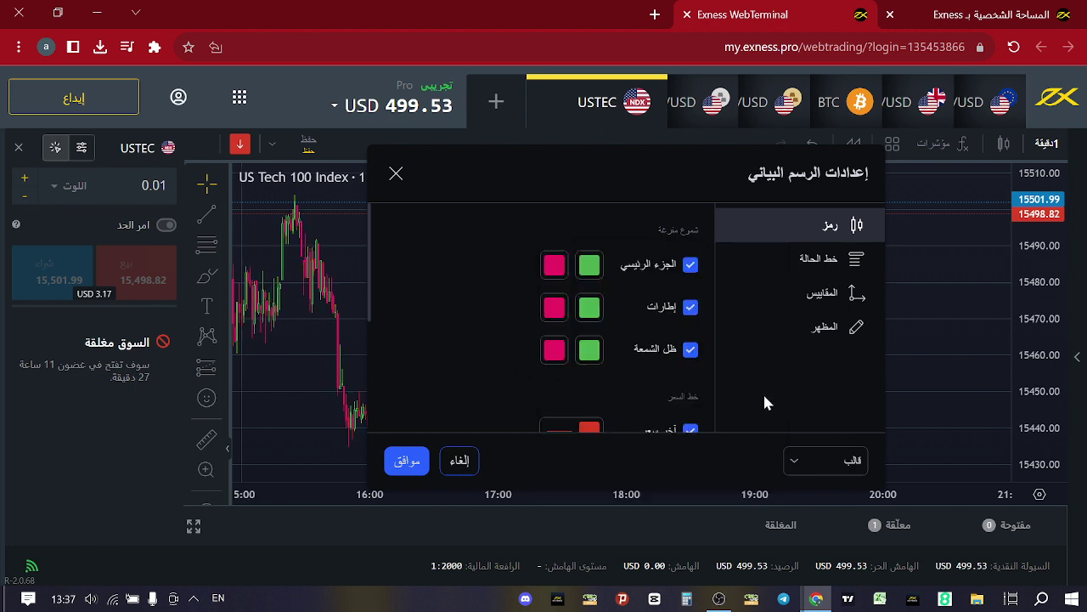
scroll(663, 362, down, 3)
scroll(629, 358, down, 2)
click(811, 260)
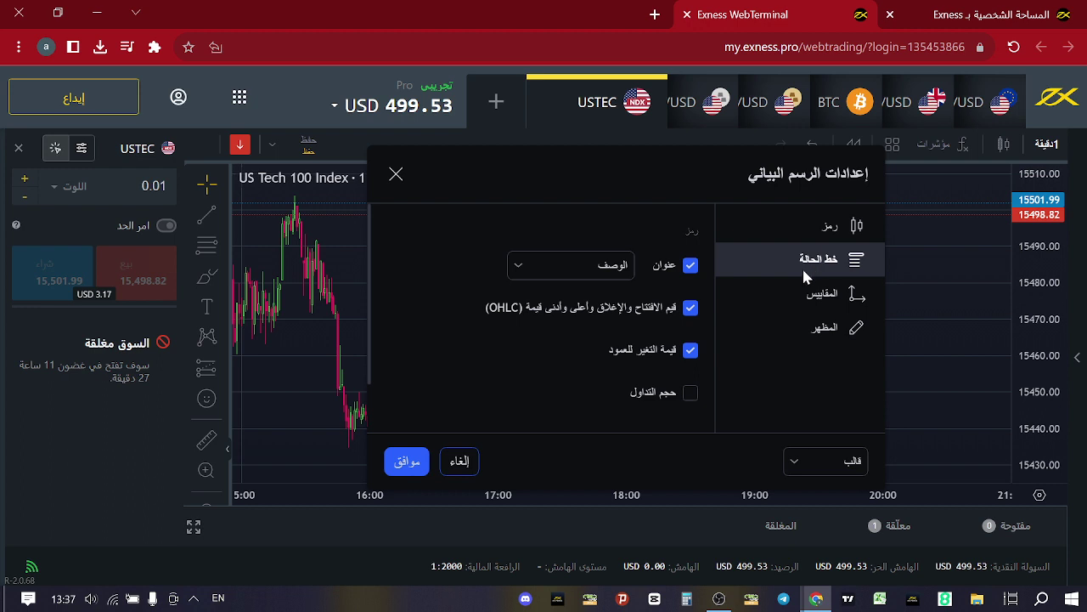
Show the symbol name label on the price scale
scroll(613, 328, down, 1)
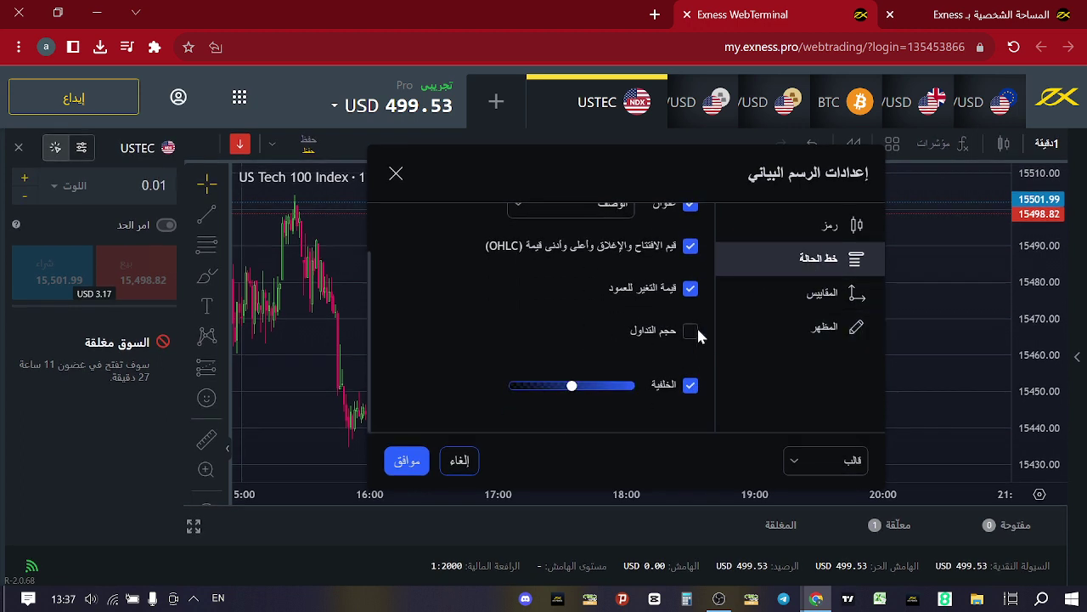
click(803, 311)
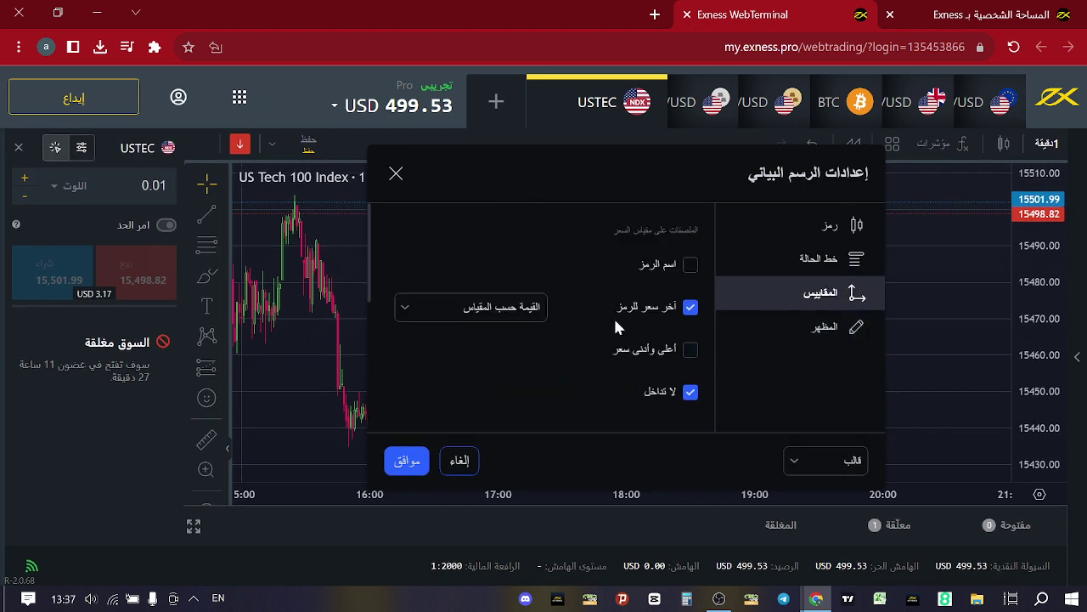
click(692, 265)
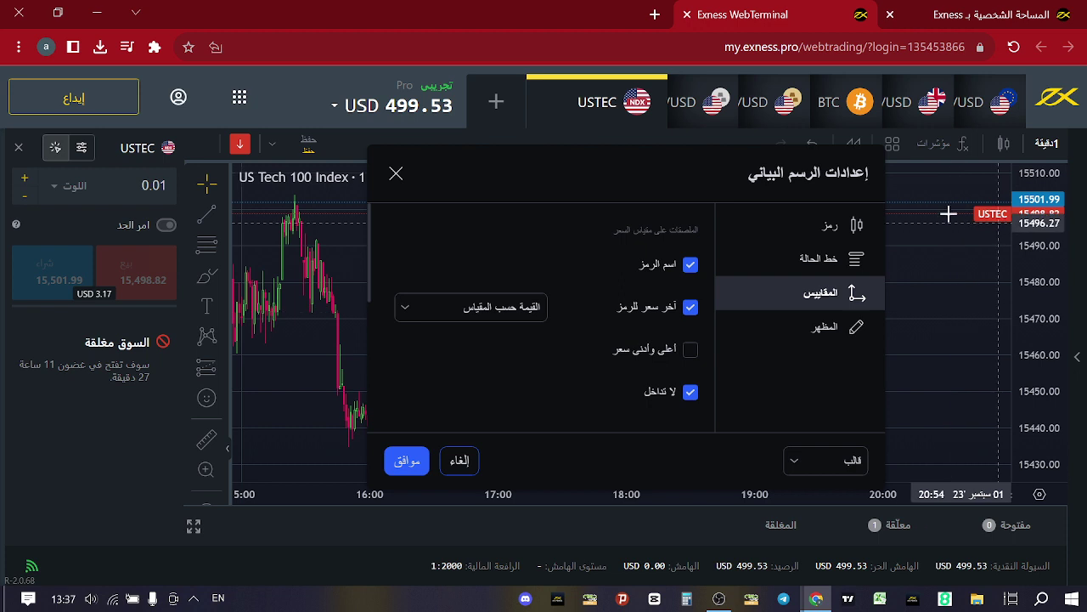
scroll(645, 338, down, 2)
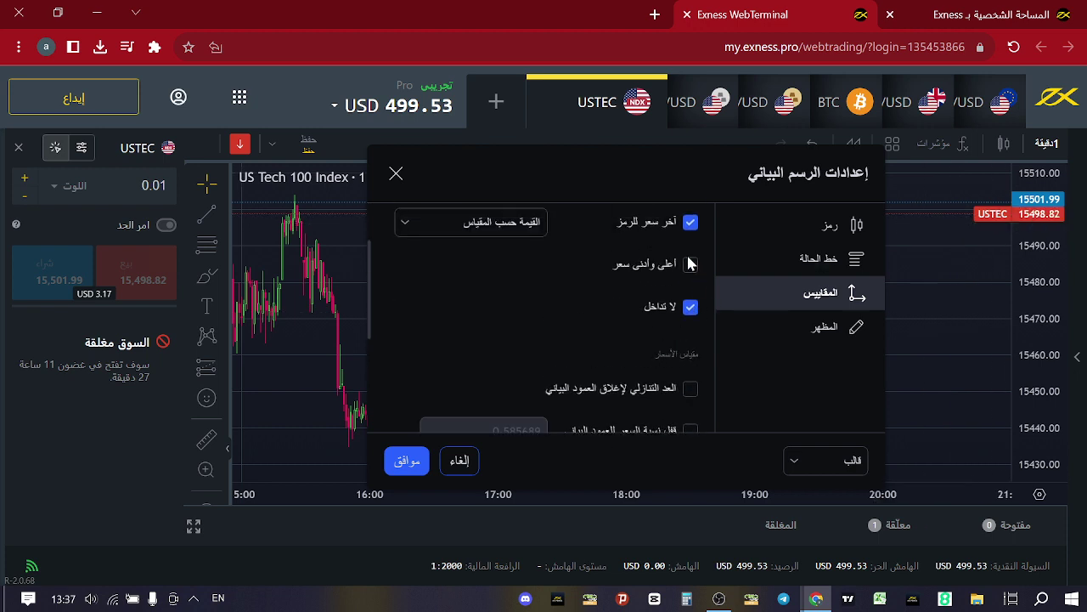
Toggle the high and low price labels on, then leave them off
click(692, 265)
click(693, 266)
scroll(661, 299, down, 4)
scroll(661, 305, up, 2)
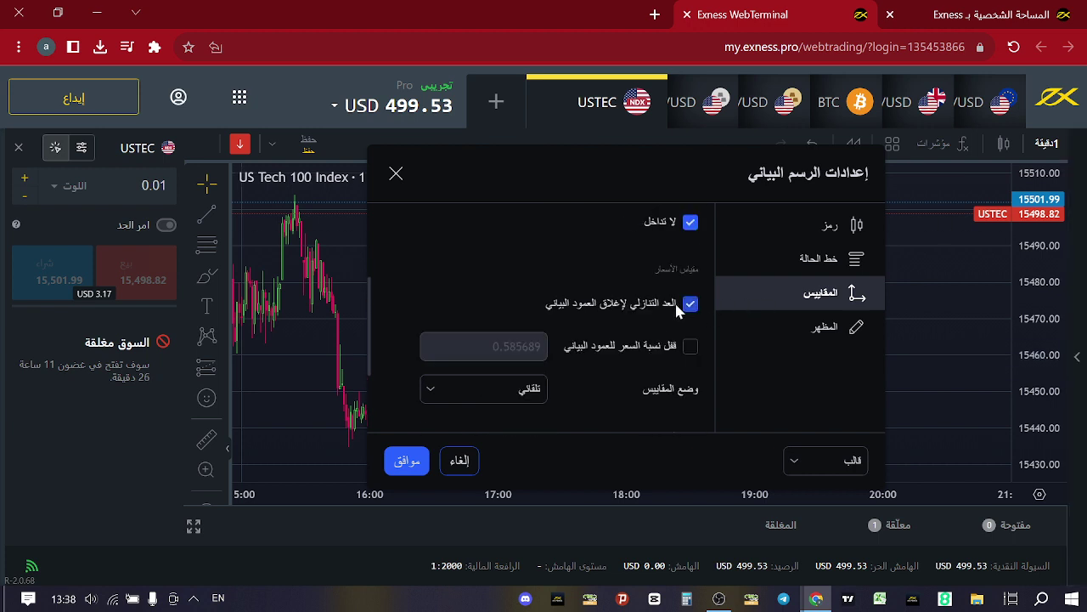
scroll(672, 323, down, 1)
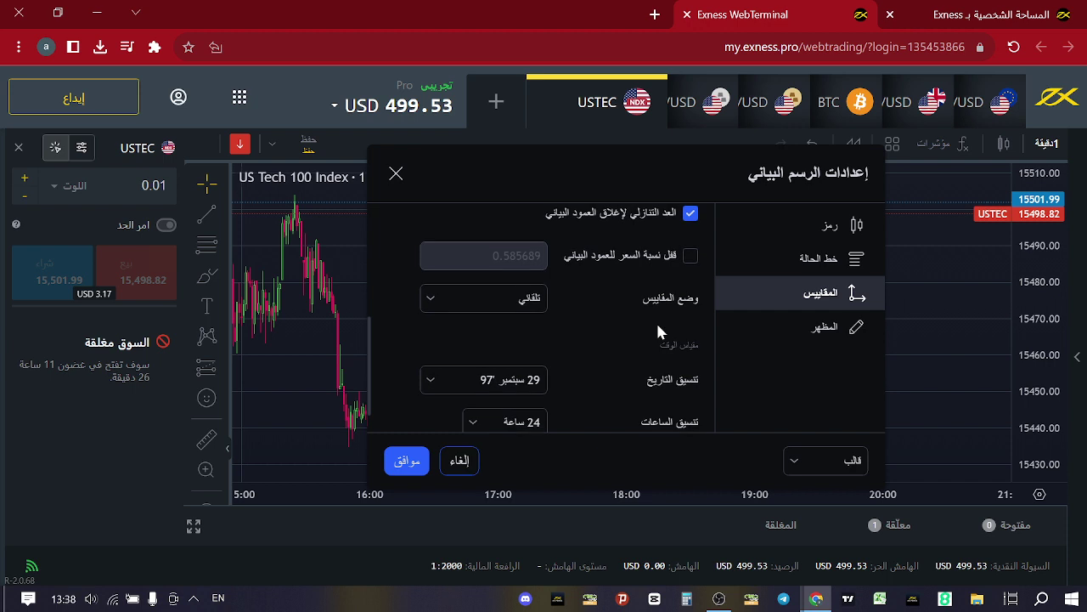
scroll(663, 321, down, 1)
click(778, 315)
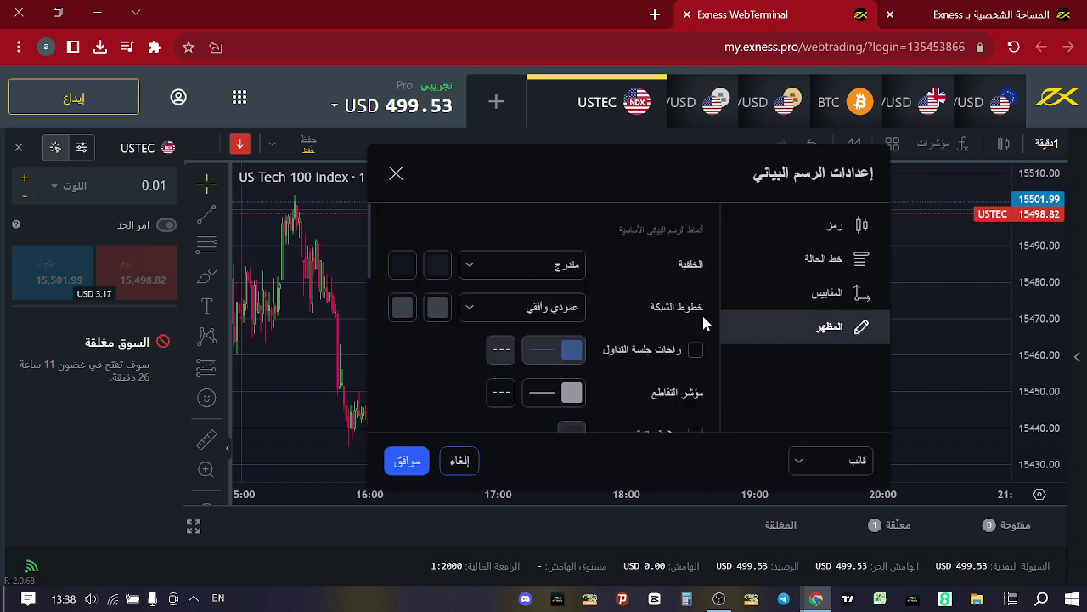
Make the chart background black
click(437, 265)
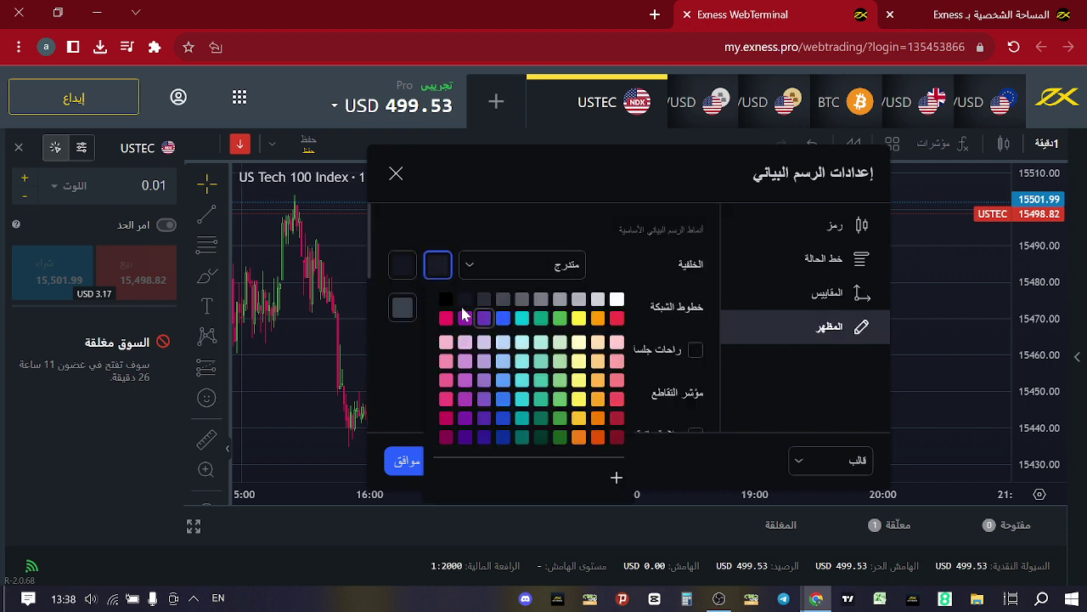
click(404, 269)
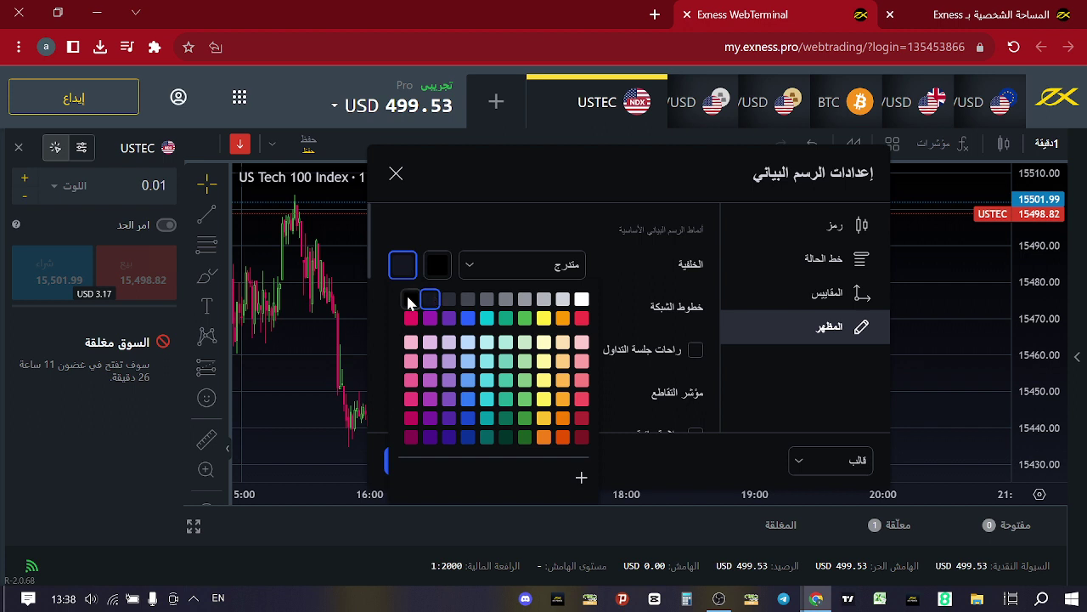
click(410, 299)
click(592, 225)
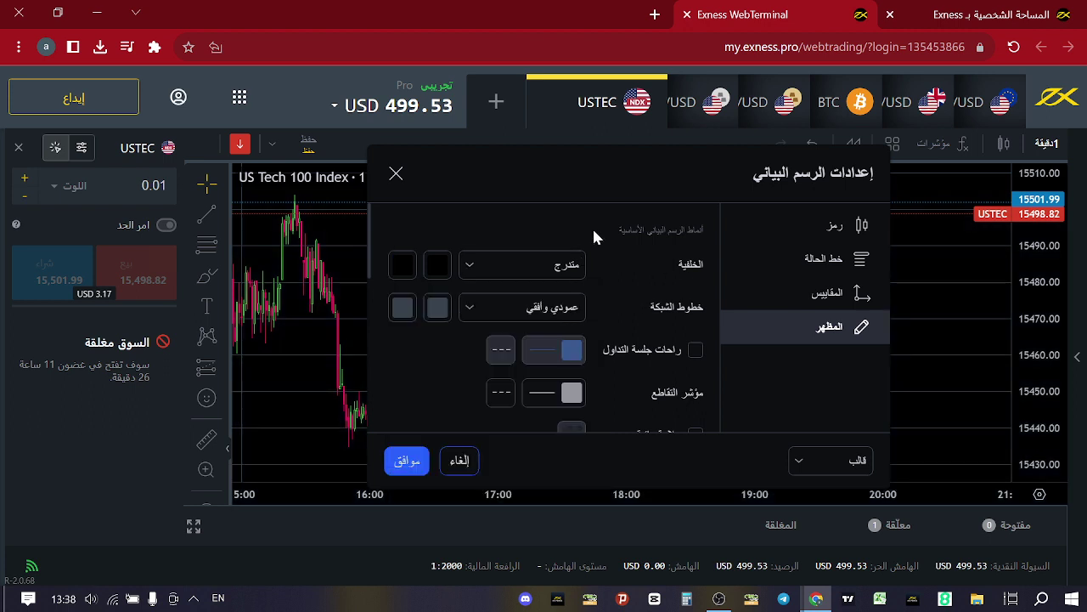
Lower the grid lines' opacity to 6%
click(442, 307)
drag(522, 483, 494, 483)
click(398, 328)
click(453, 382)
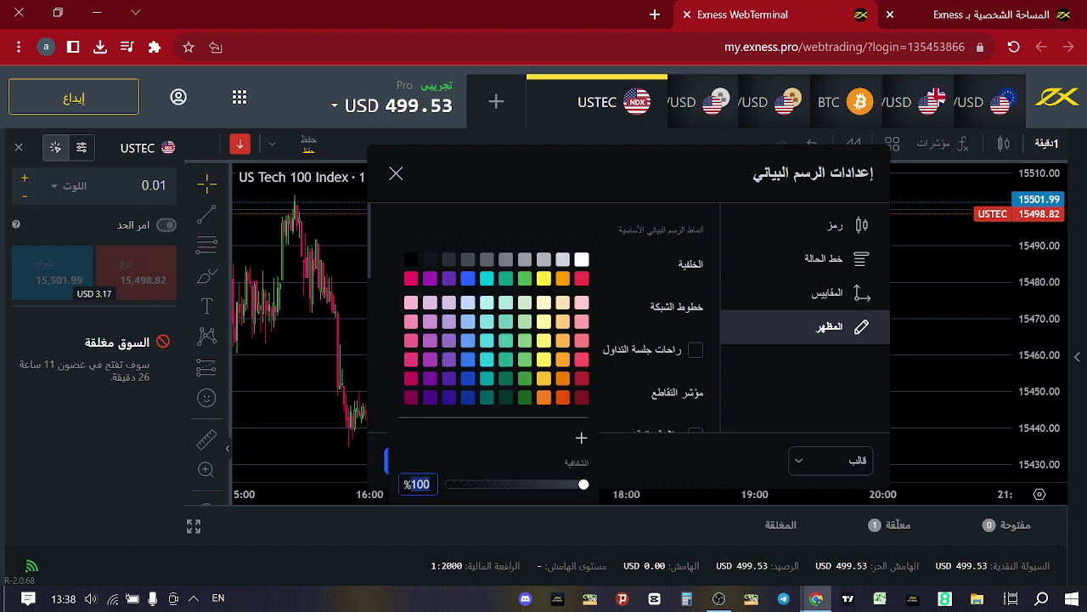
click(375, 362)
Turn on the chart watermark and apply the settings with OK
scroll(605, 384, down, 3)
scroll(605, 384, down, 3)
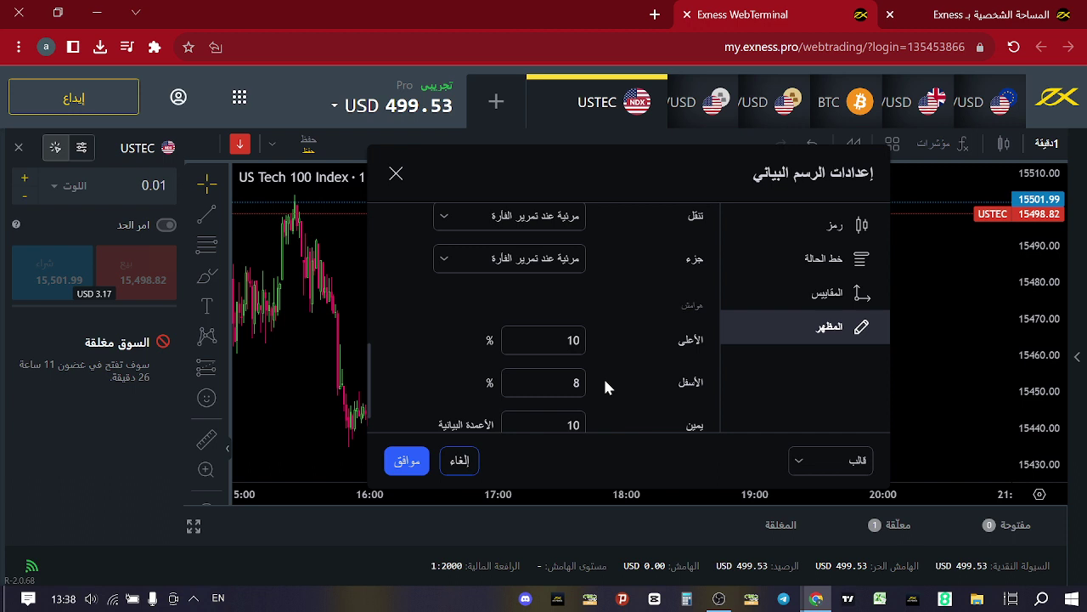
scroll(605, 386, up, 5)
scroll(605, 384, up, 2)
scroll(607, 383, up, 2)
scroll(663, 376, down, 3)
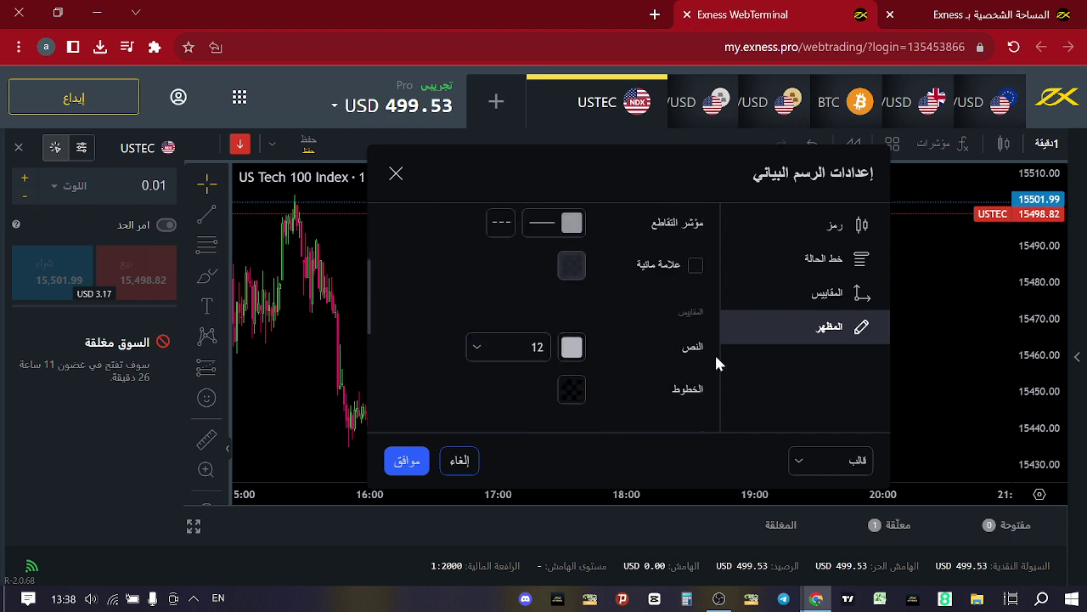
click(695, 265)
mouse_move(563, 150)
mouse_down()
mouse_move(785, 335)
mouse_move(512, 139)
mouse_up()
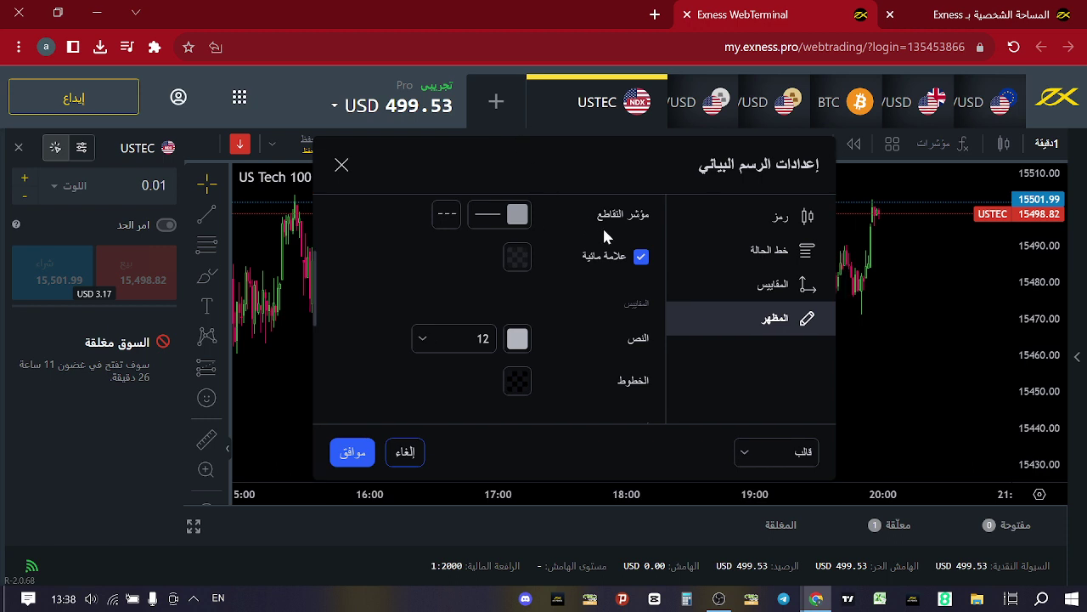
scroll(631, 272, down, 3)
scroll(627, 270, up, 2)
scroll(633, 258, up, 1)
scroll(639, 357, up, 1)
scroll(641, 350, down, 3)
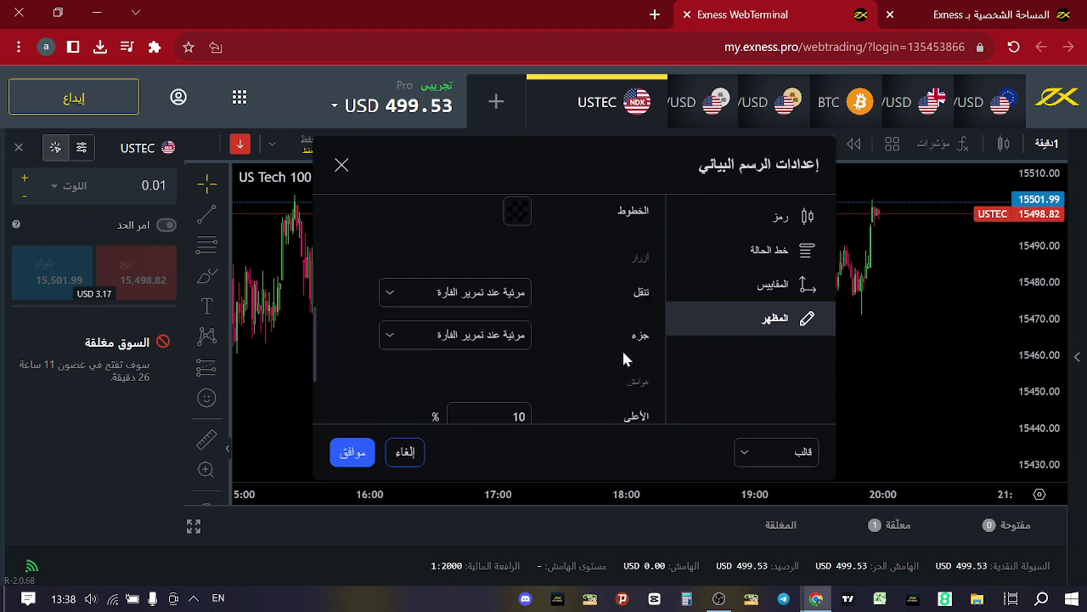
scroll(608, 356, down, 2)
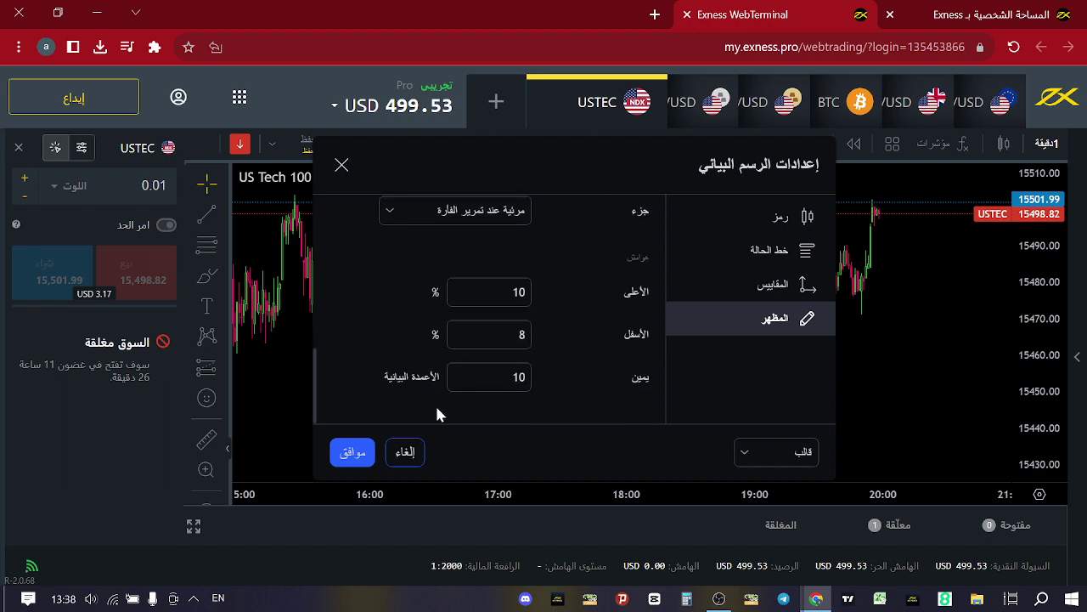
click(356, 451)
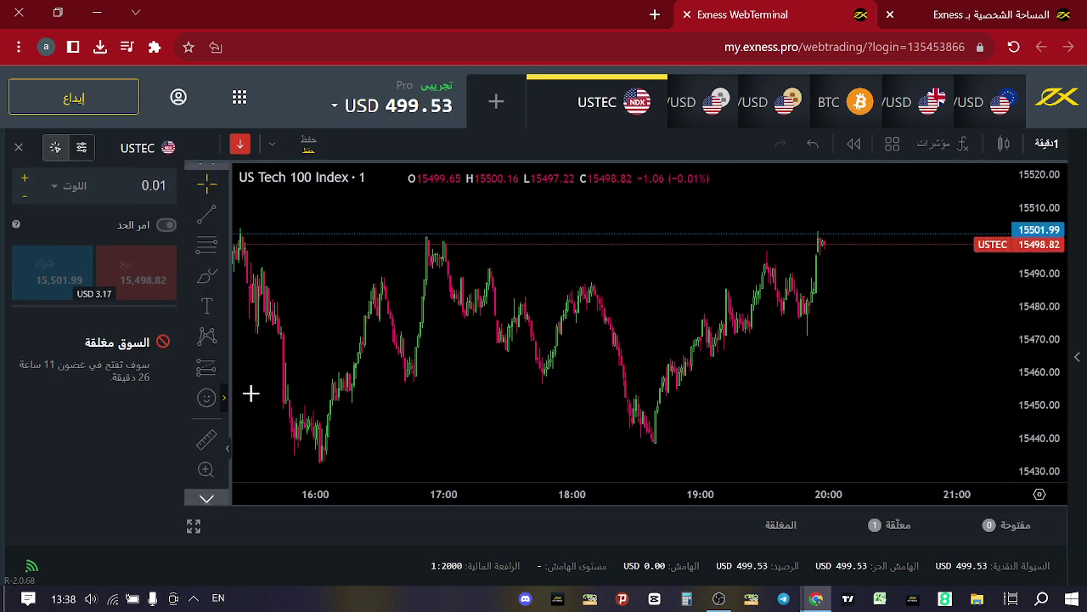
Draw a grey horizontal trend line from the 16:52 high to the latest high near 15501
scroll(445, 374, up, 1)
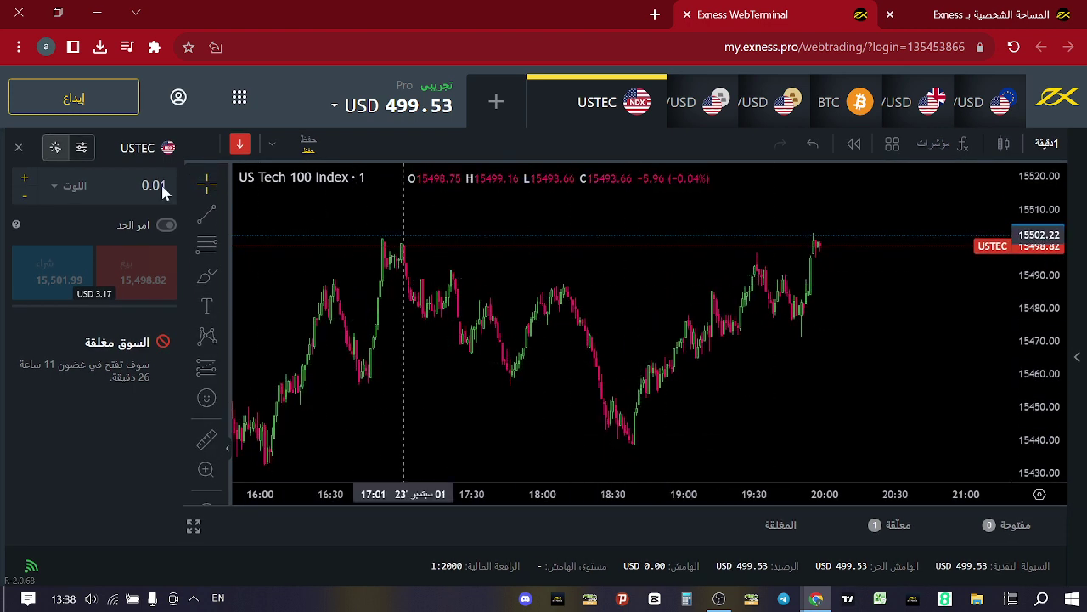
click(207, 212)
click(382, 231)
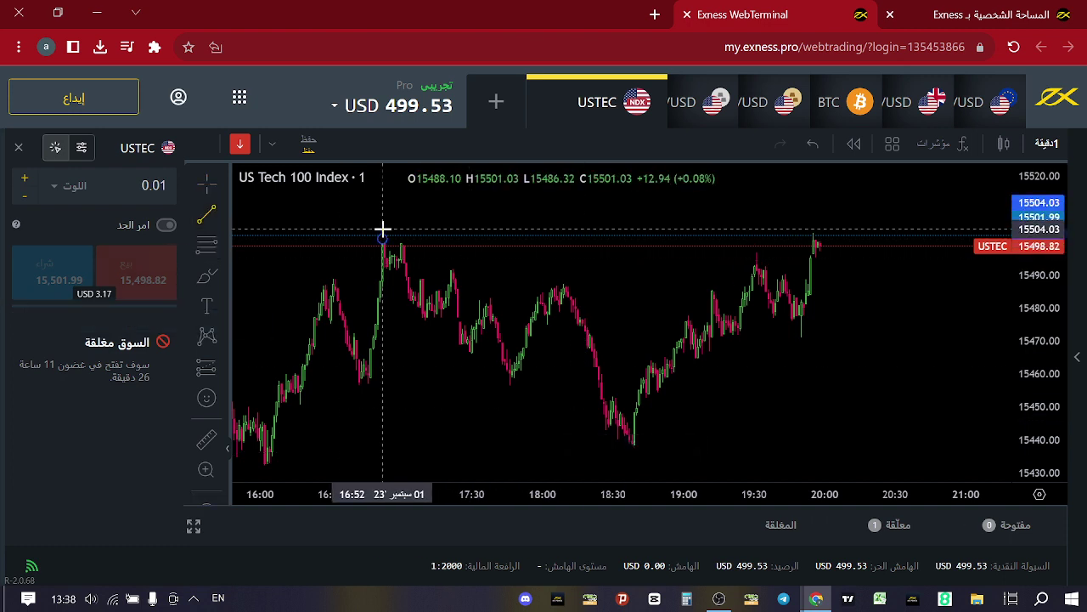
click(817, 239)
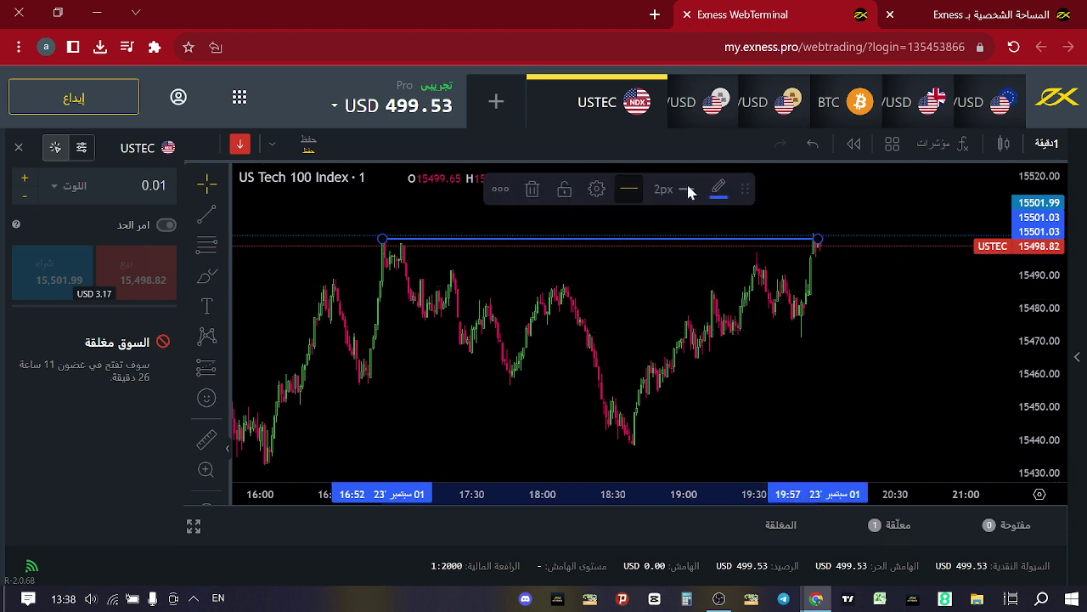
click(726, 184)
click(849, 228)
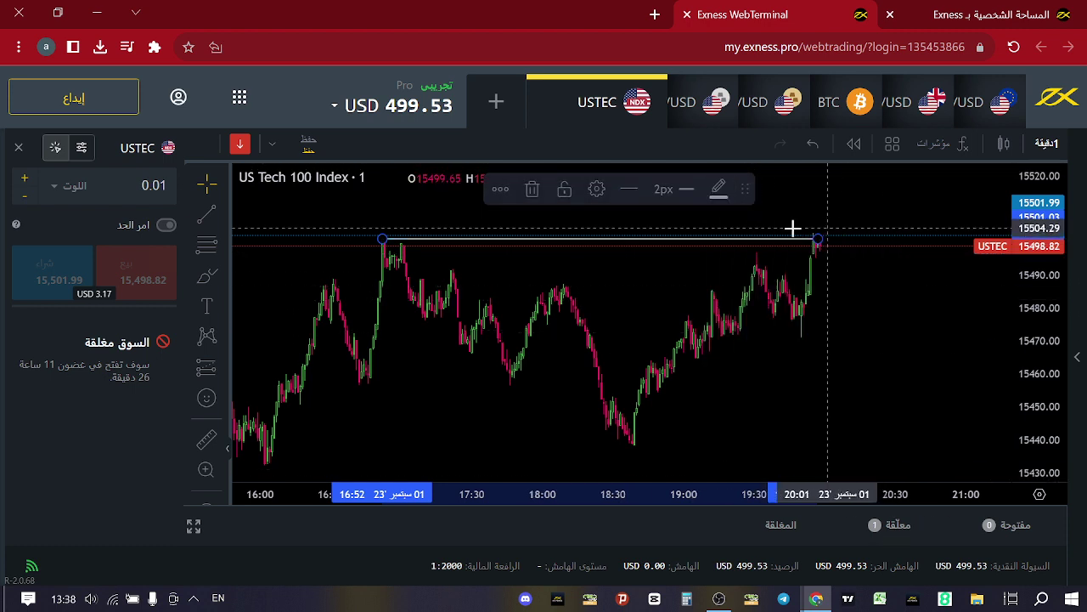
click(689, 252)
Compress the price scale to flatten the candles and adjust the zoom
scroll(686, 297, down, 5)
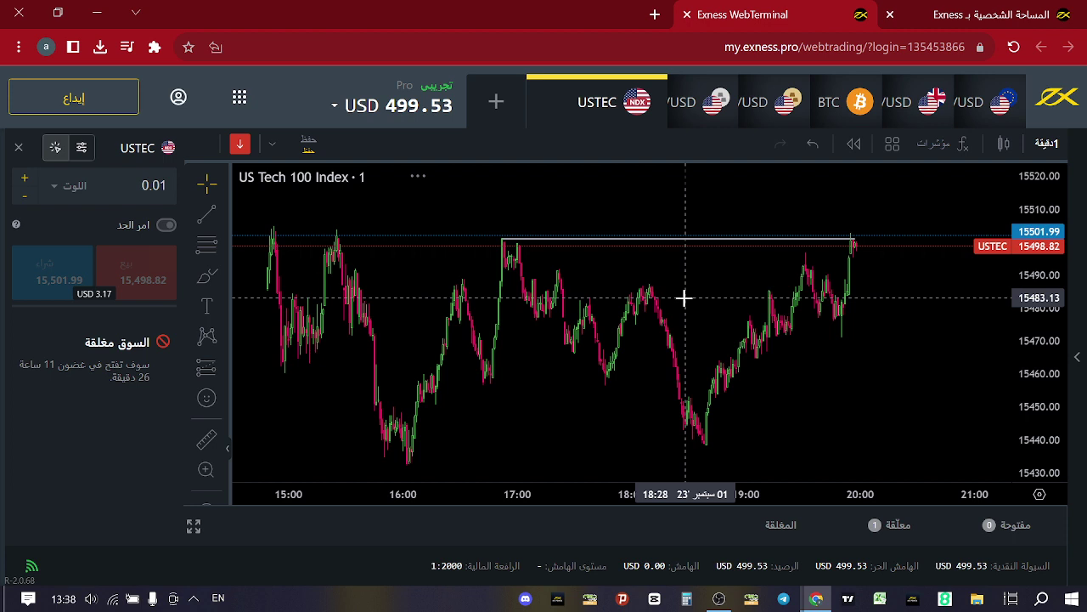
scroll(687, 324, down, 2)
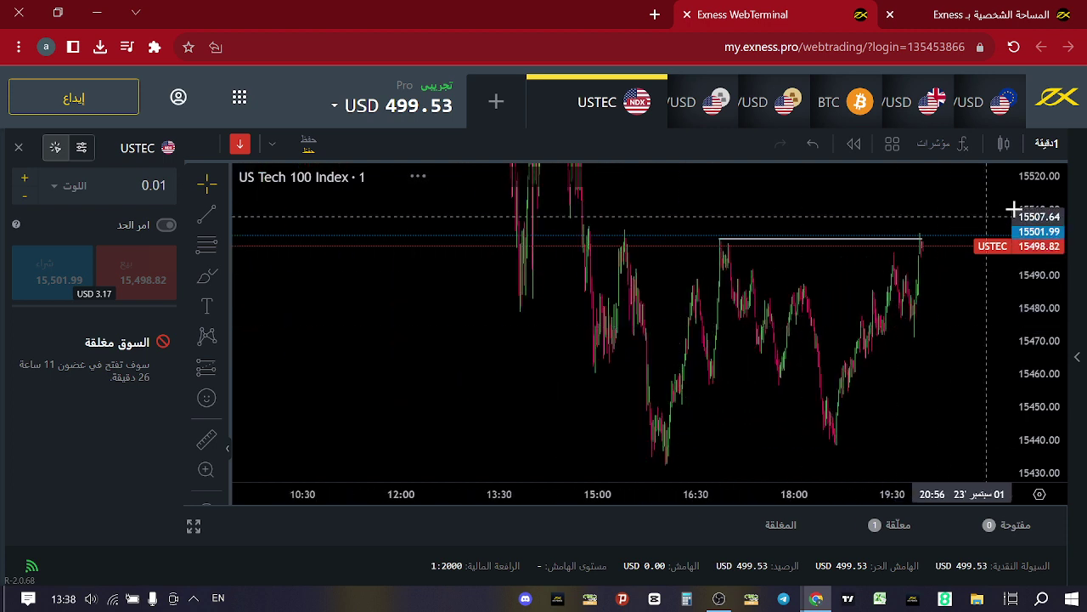
mouse_move(1040, 219)
mouse_down()
mouse_move(1034, 248)
mouse_move(1050, 255)
mouse_up()
scroll(835, 294, up, 3)
scroll(723, 255, down, 2)
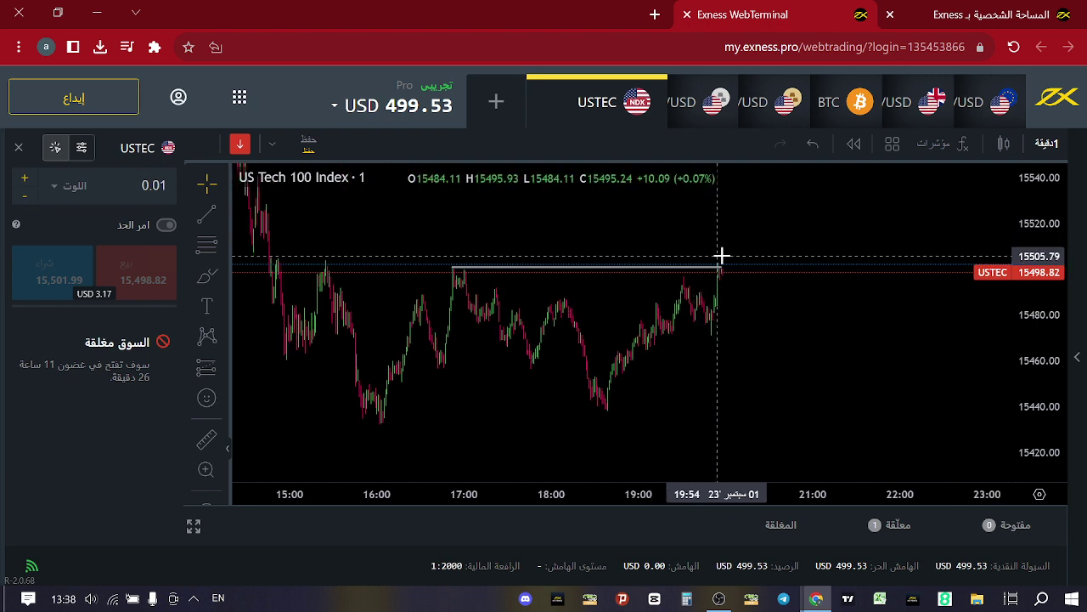
scroll(713, 249, down, 1)
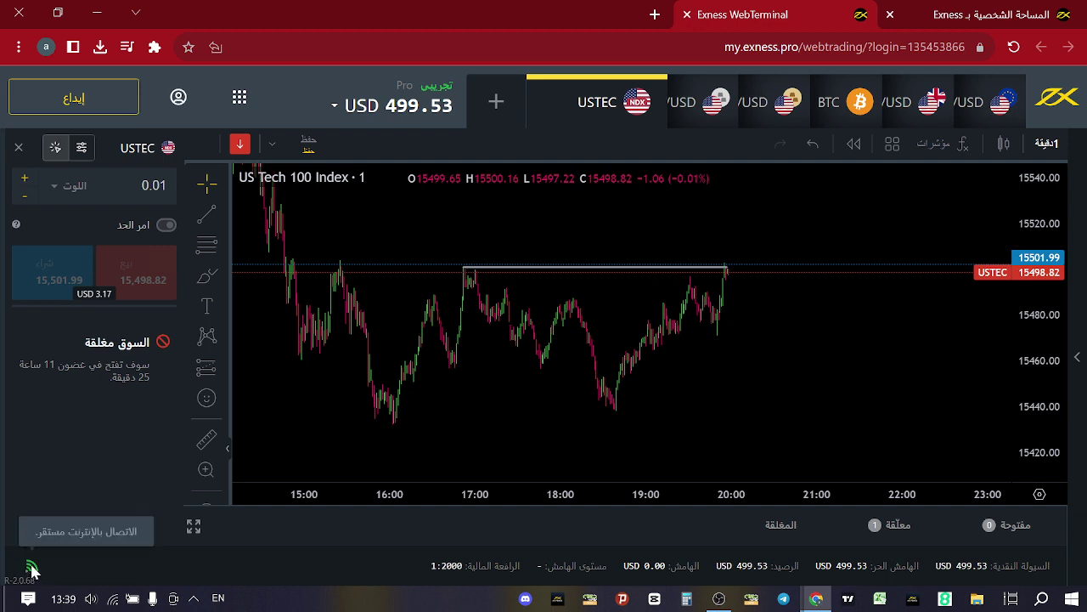
scroll(607, 383, up, 1)
scroll(979, 241, up, 2)
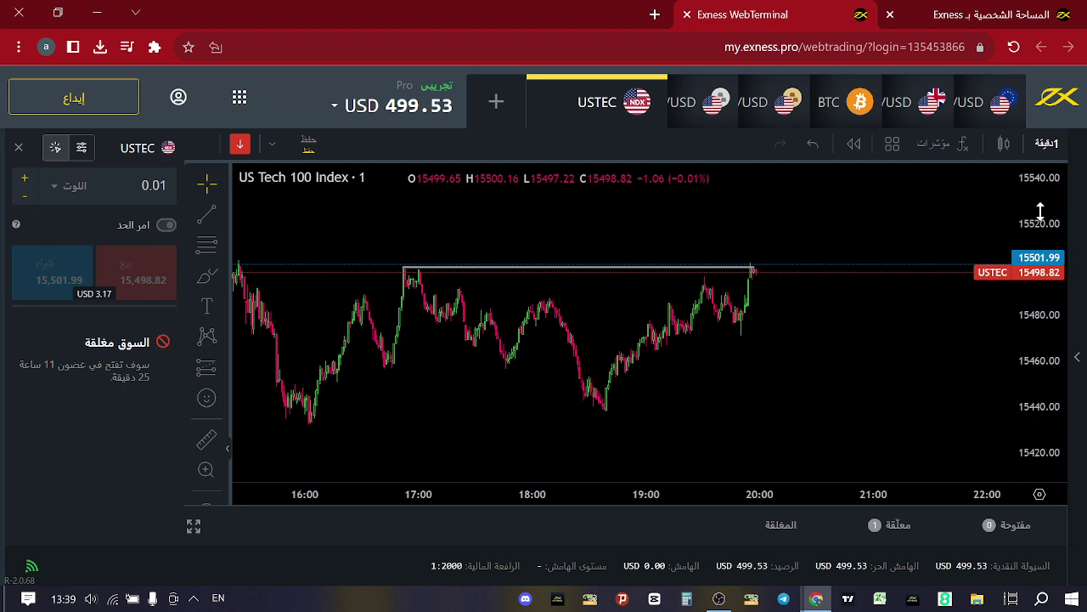
click(962, 143)
scroll(690, 319, down, 3)
scroll(690, 321, down, 5)
scroll(692, 331, down, 5)
scroll(697, 340, down, 5)
scroll(702, 348, down, 5)
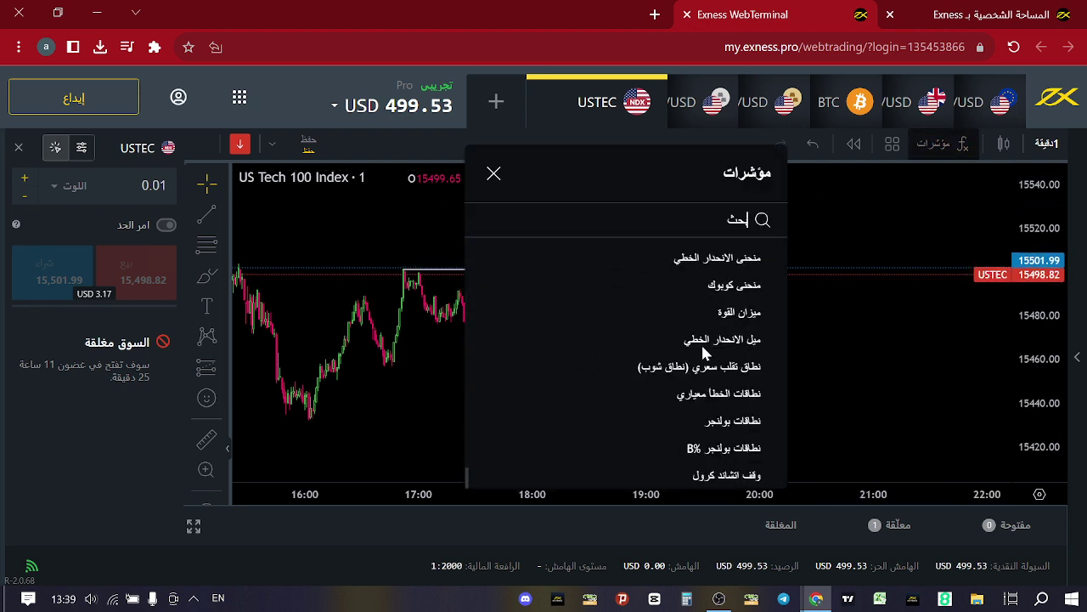
scroll(702, 347, up, 5)
scroll(702, 348, up, 5)
scroll(704, 349, up, 5)
scroll(703, 351, up, 5)
scroll(703, 351, up, 5)
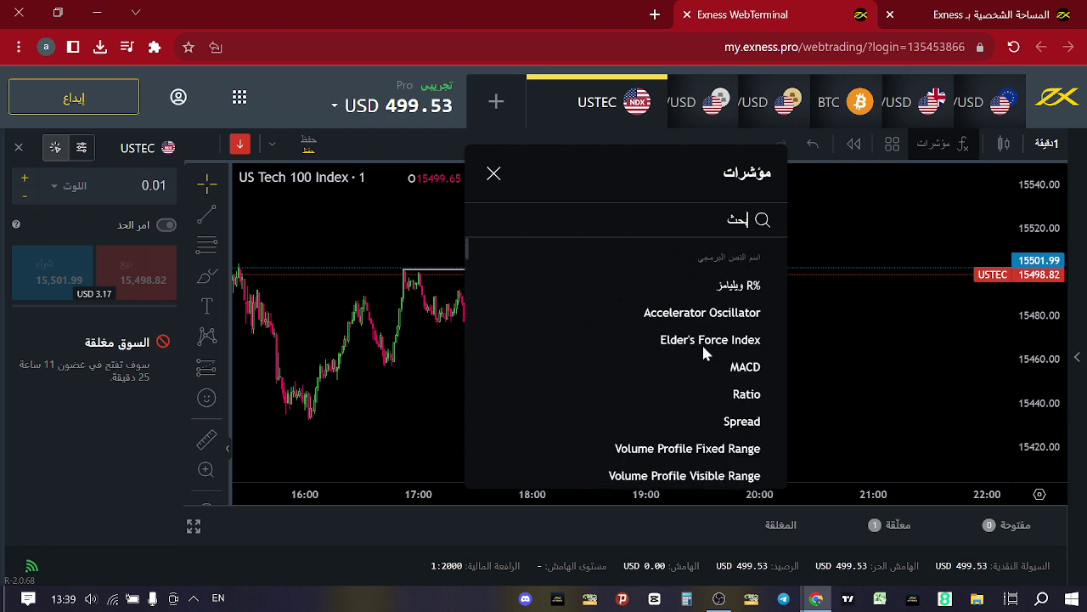
click(495, 173)
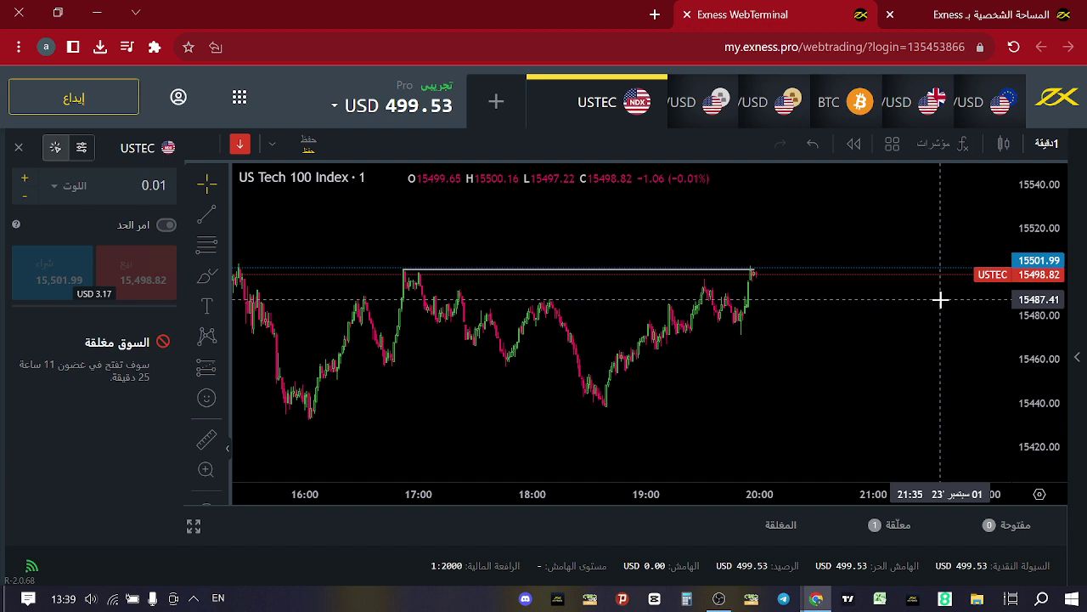
scroll(935, 306, down, 2)
scroll(762, 263, down, 2)
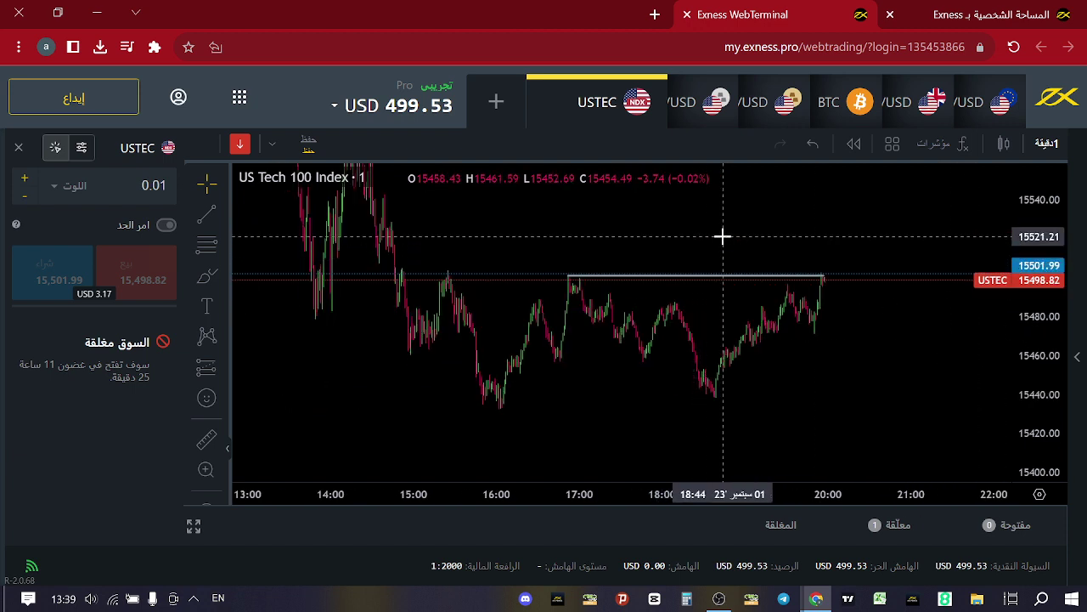
scroll(640, 251, down, 2)
scroll(643, 246, up, 1)
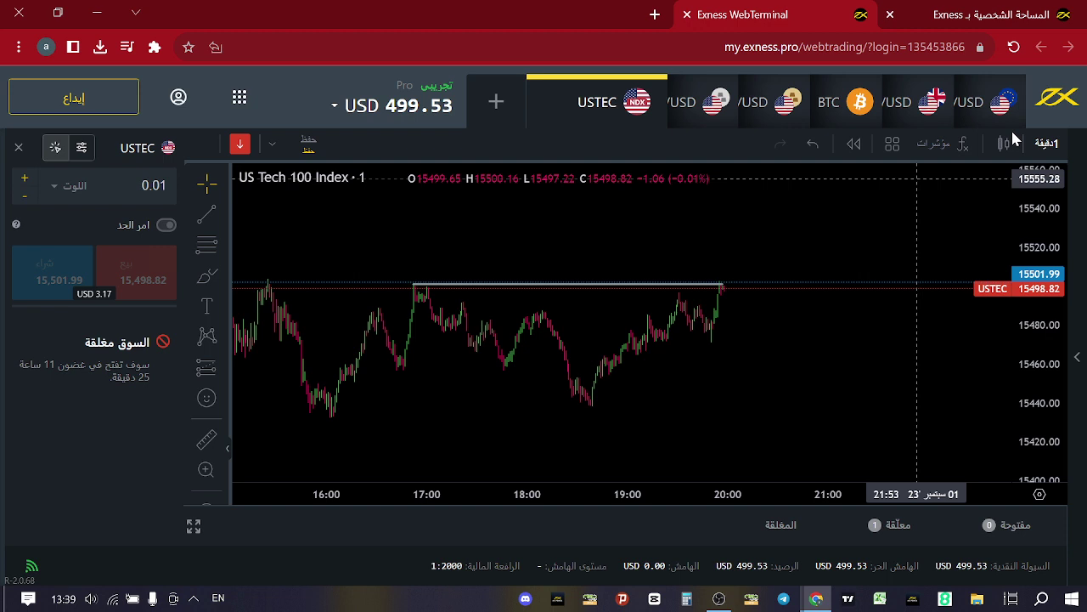
Start bar replay from near 17:00 and play it forward
click(845, 148)
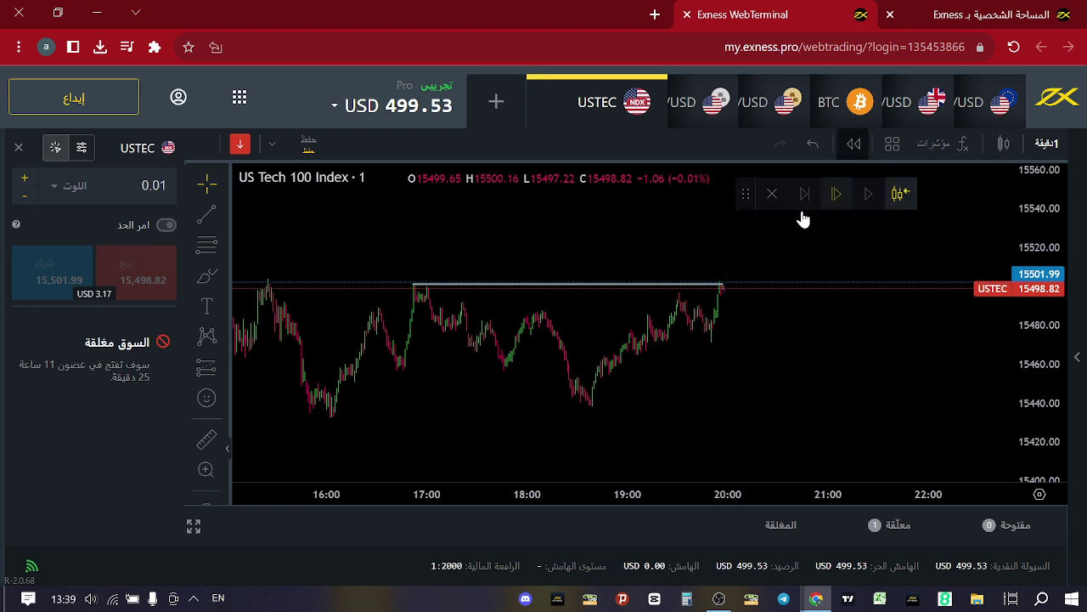
click(425, 294)
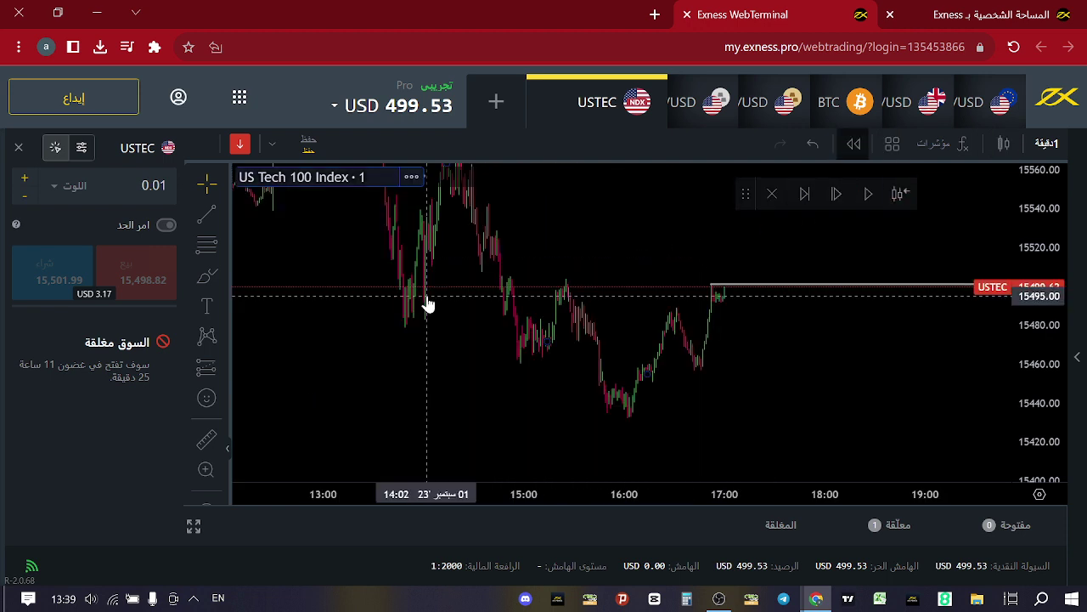
click(869, 194)
click(870, 194)
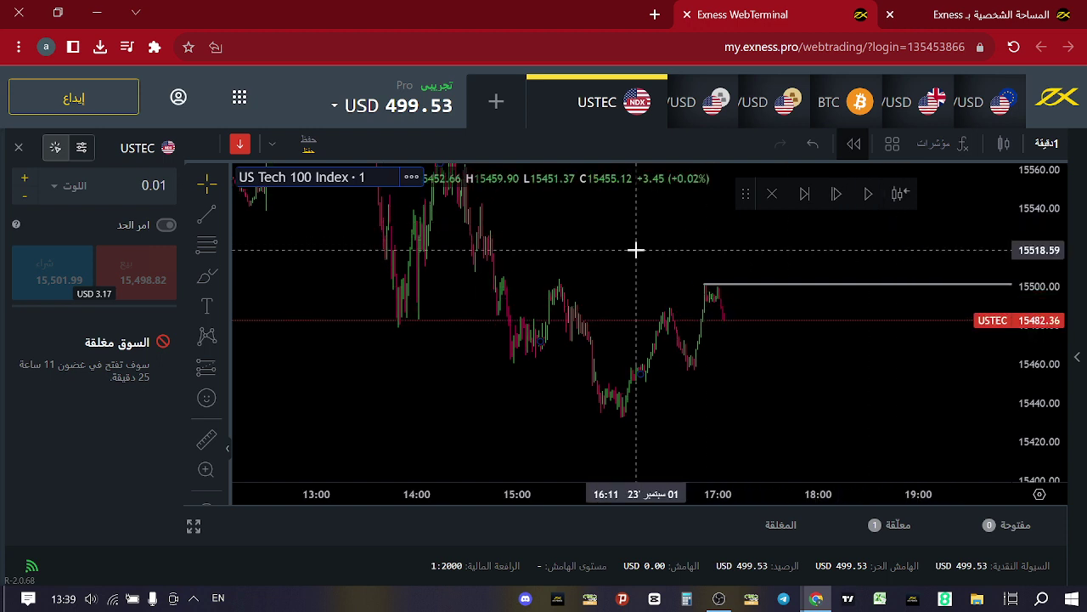
drag(636, 250, 773, 287)
drag(1028, 201, 1028, 217)
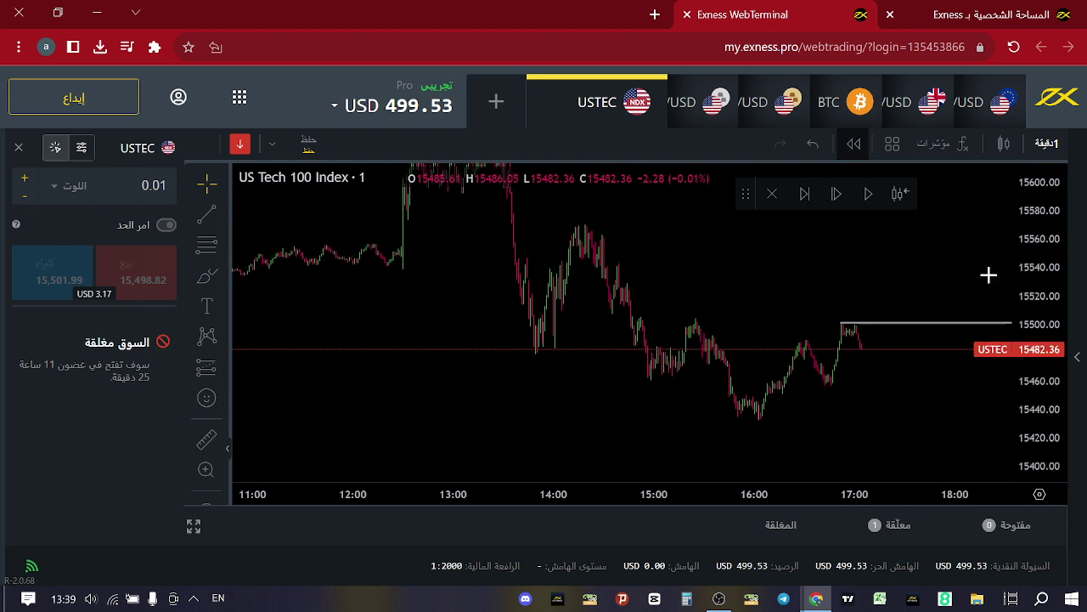
Restart the replay from an earlier chosen bar and run it
click(893, 207)
scroll(570, 246, down, 3)
scroll(575, 246, down, 2)
scroll(523, 244, down, 2)
click(522, 244)
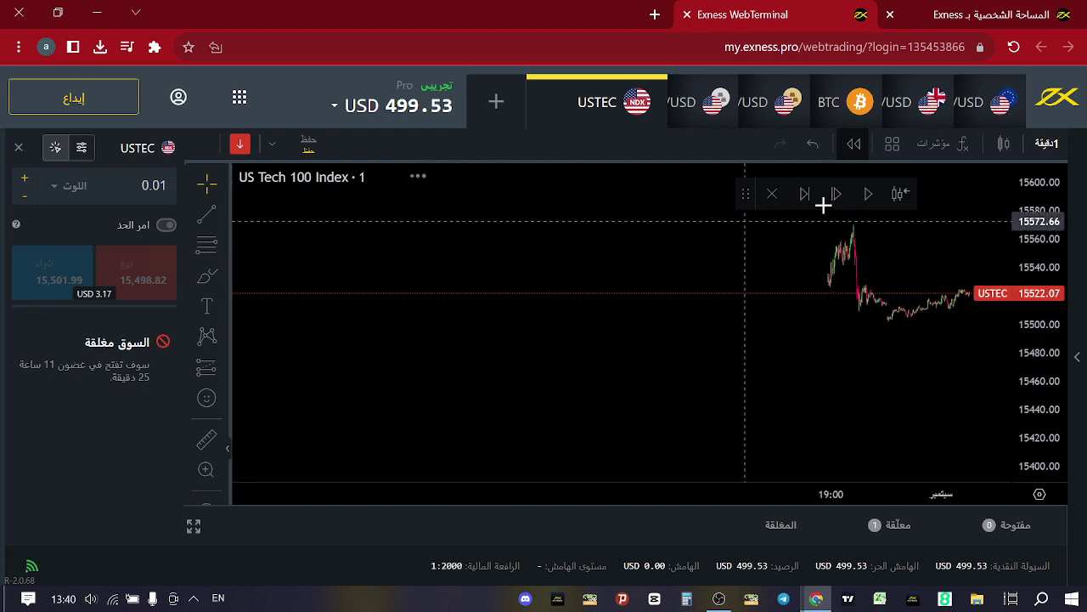
click(867, 195)
Pause the replay and exit back to the live chart
scroll(842, 311, up, 3)
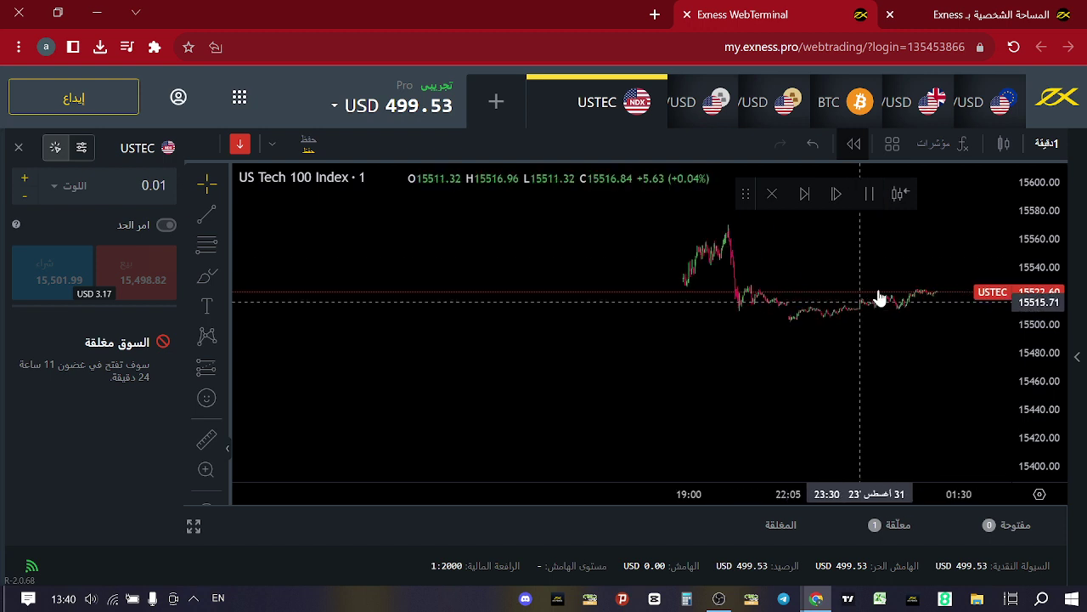
scroll(837, 289, up, 2)
drag(745, 201, 728, 208)
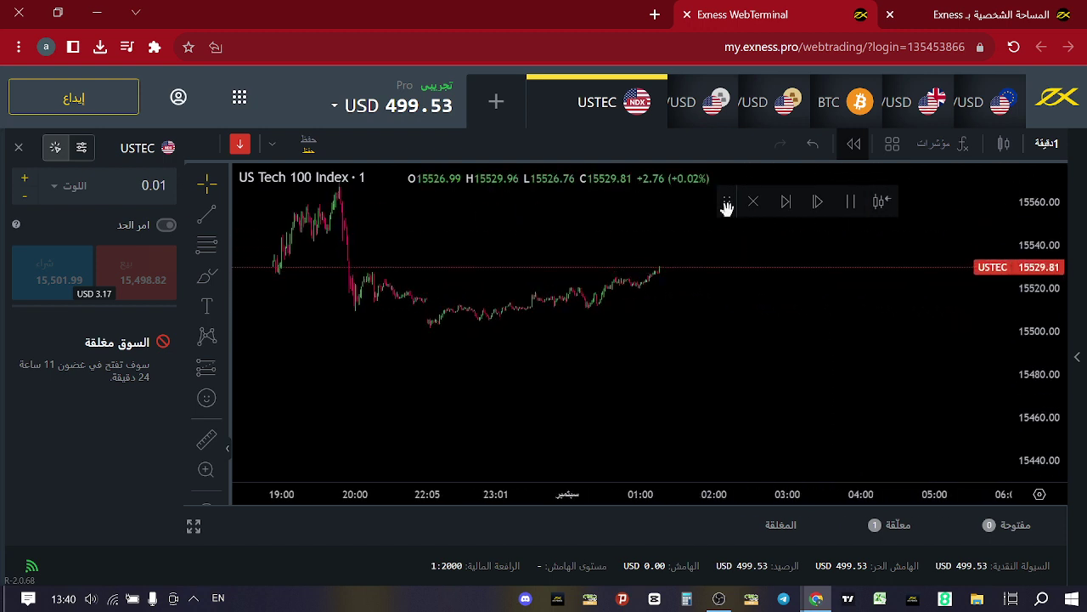
click(851, 203)
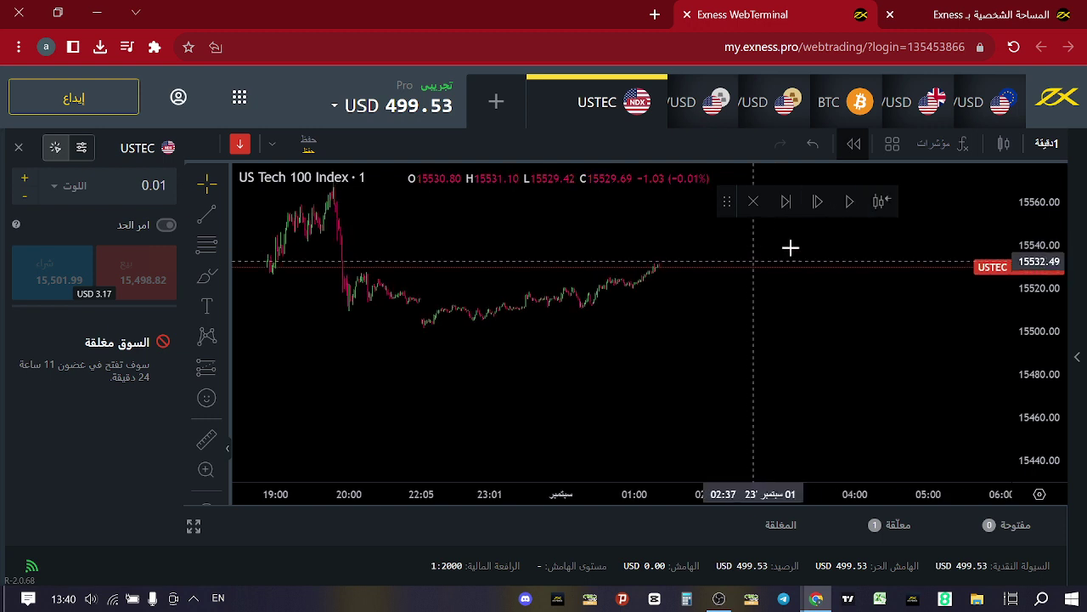
click(742, 207)
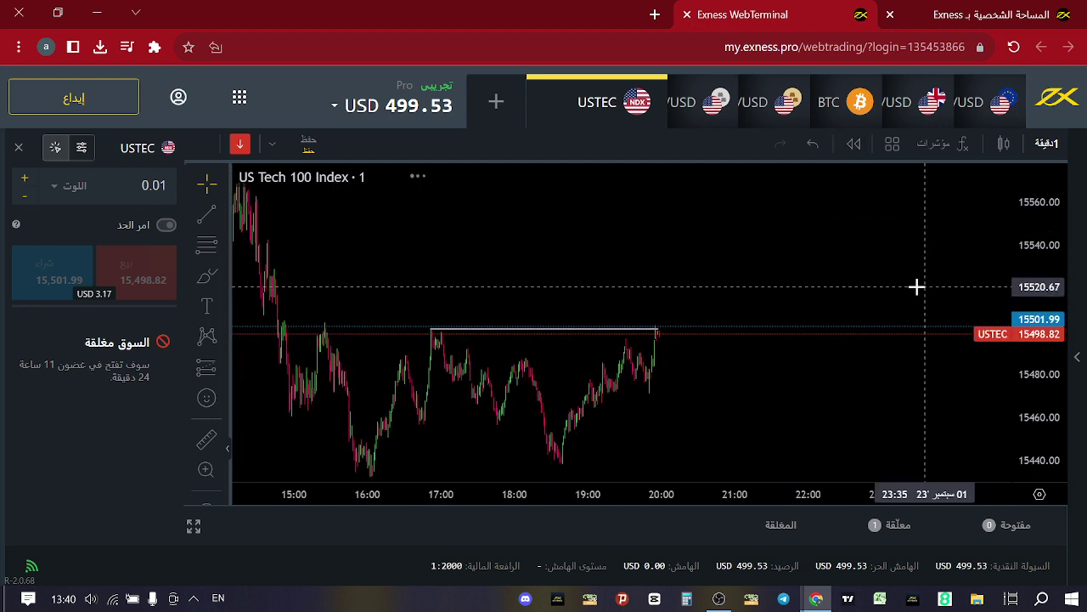
click(892, 144)
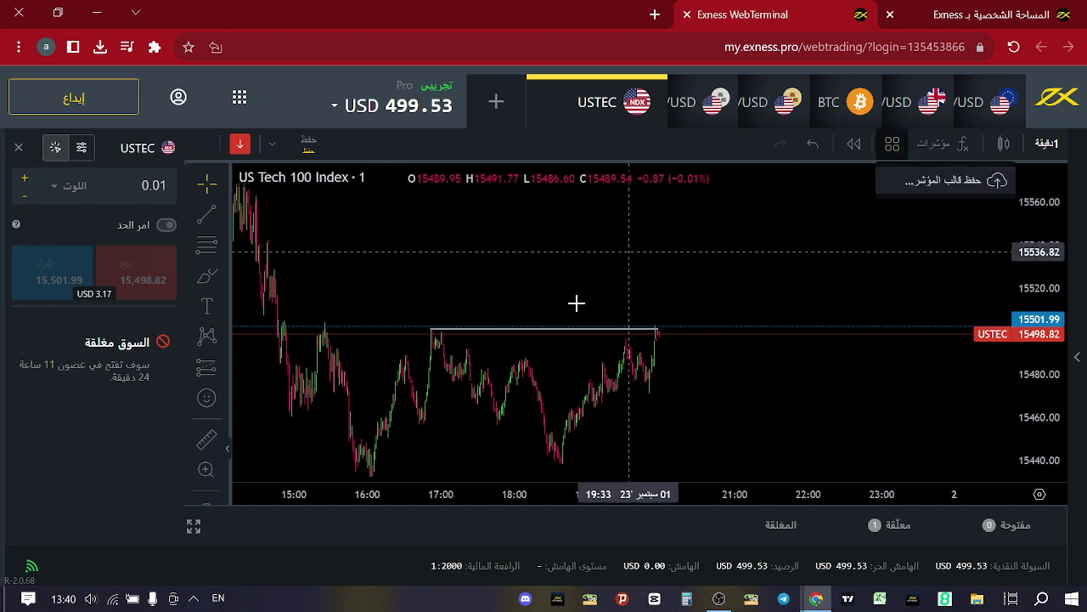
drag(658, 283, 809, 249)
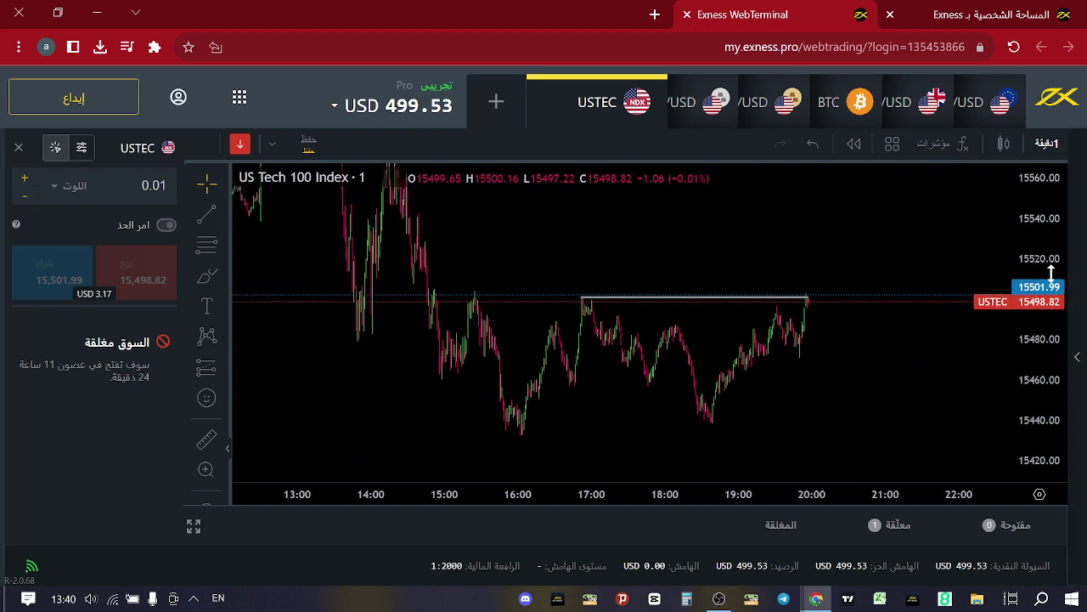
click(893, 144)
click(918, 187)
text(DDD)
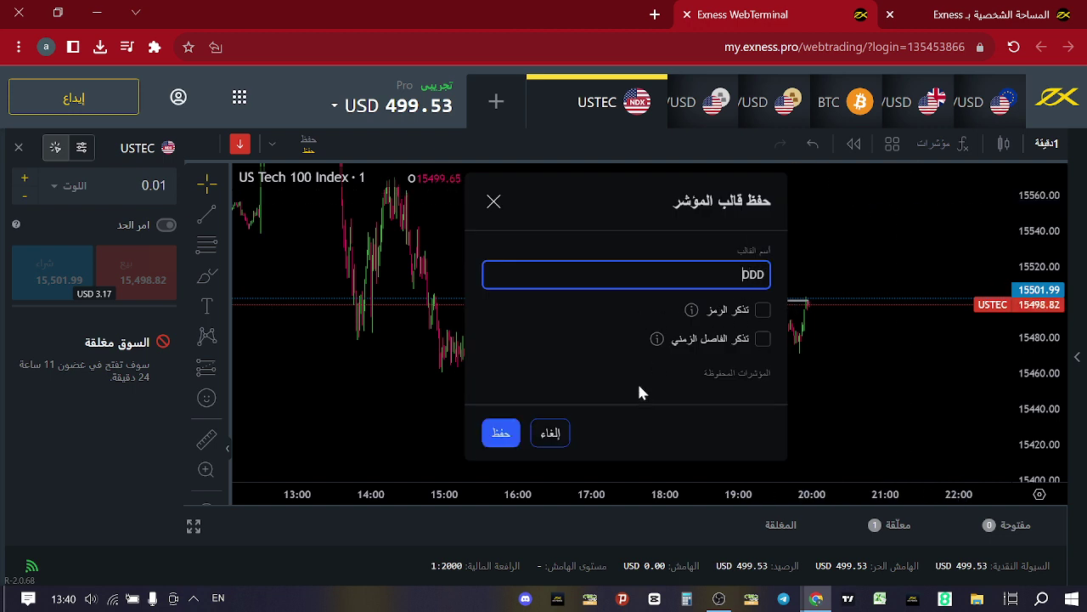
click(500, 435)
scroll(803, 279, up, 2)
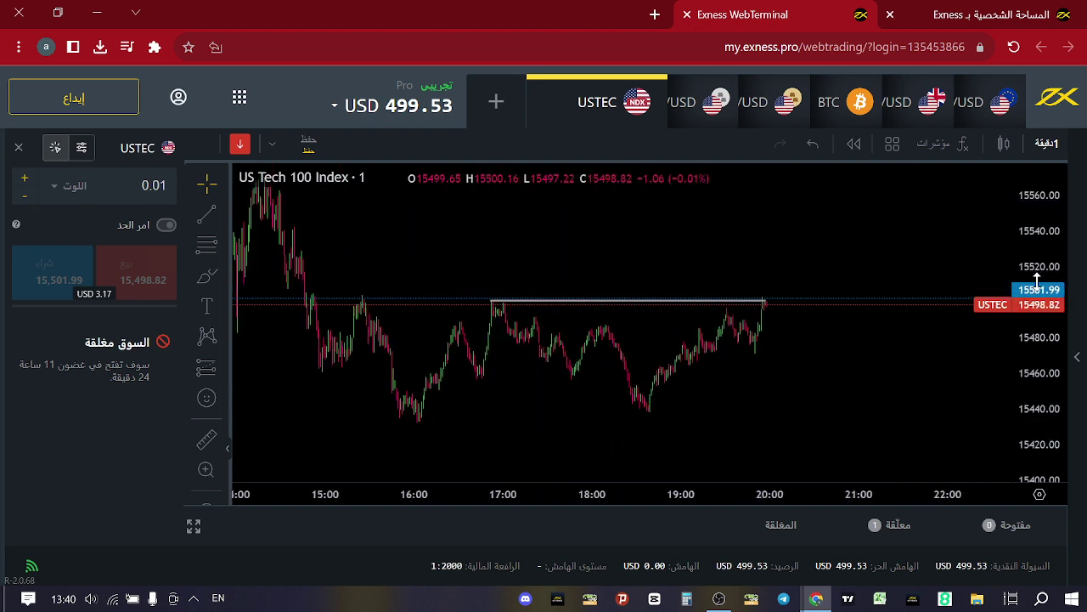
click(1003, 143)
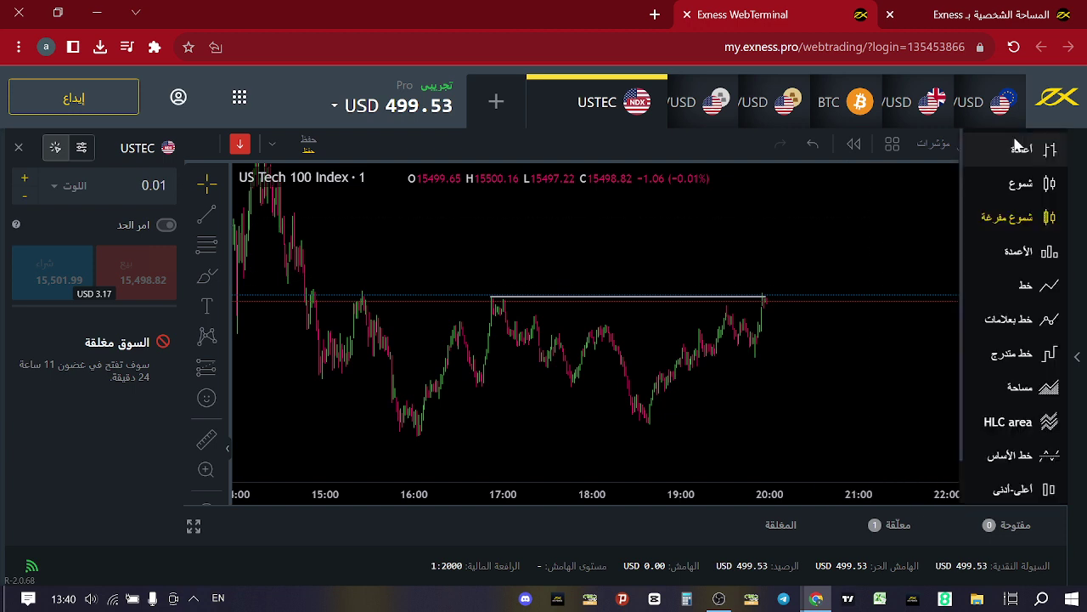
Switch the chart type to regular blue and red candles
scroll(1021, 238, down, 1)
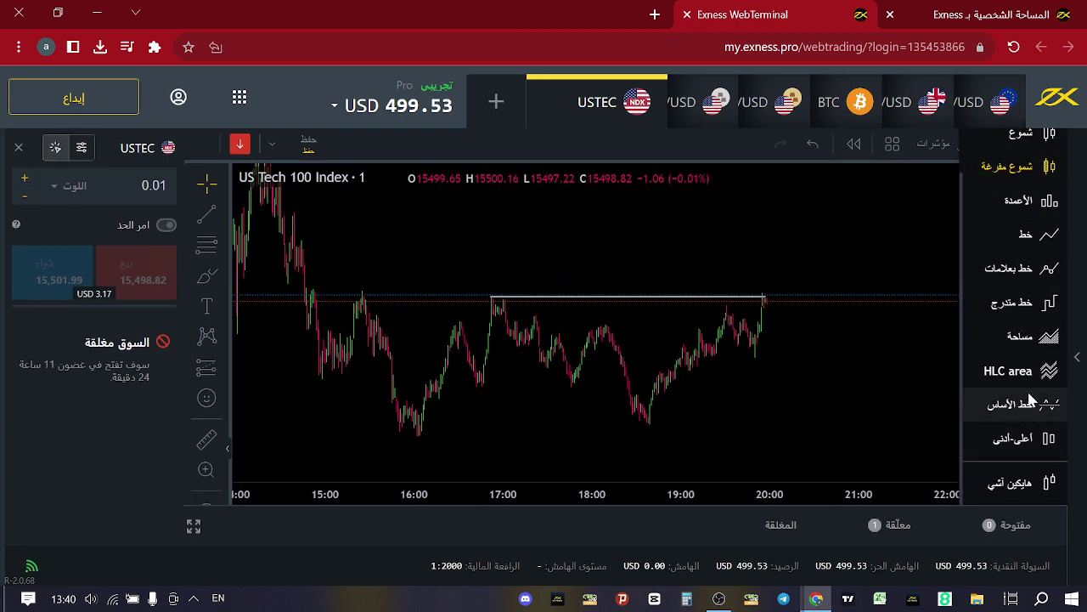
scroll(1018, 447, up, 1)
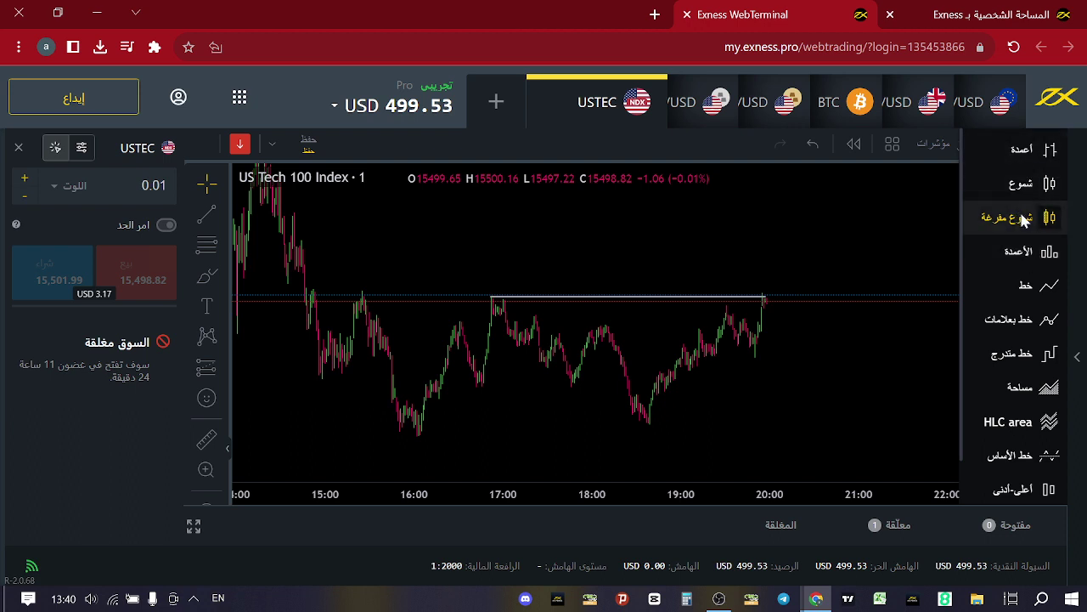
click(1052, 179)
scroll(658, 272, up, 3)
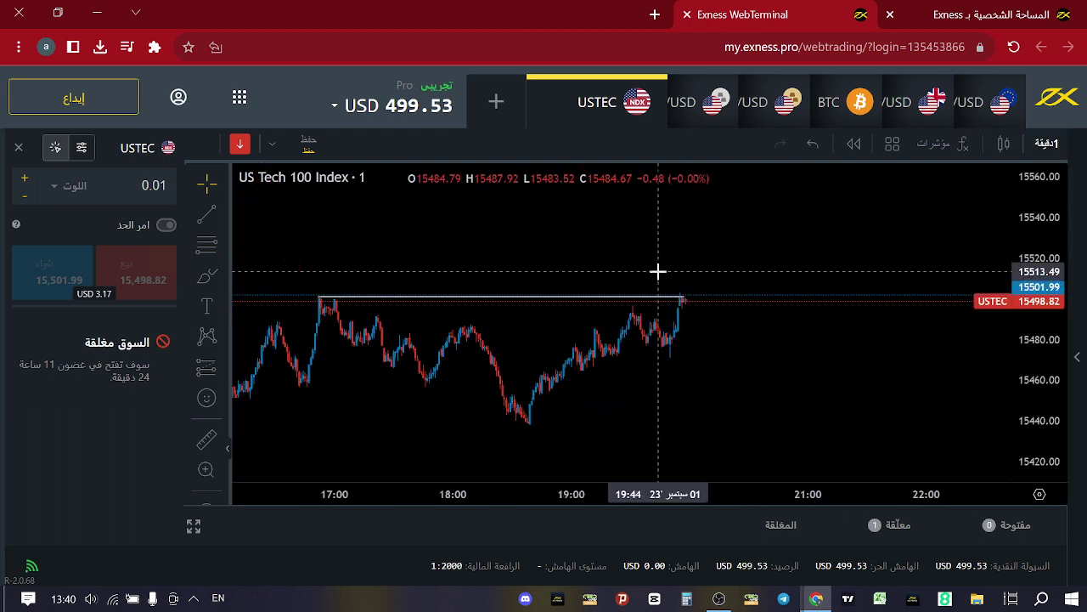
Bring the latest bars to the price axis and rescale prices to 15420–15600
drag(619, 262, 1017, 331)
drag(1038, 250, 1037, 212)
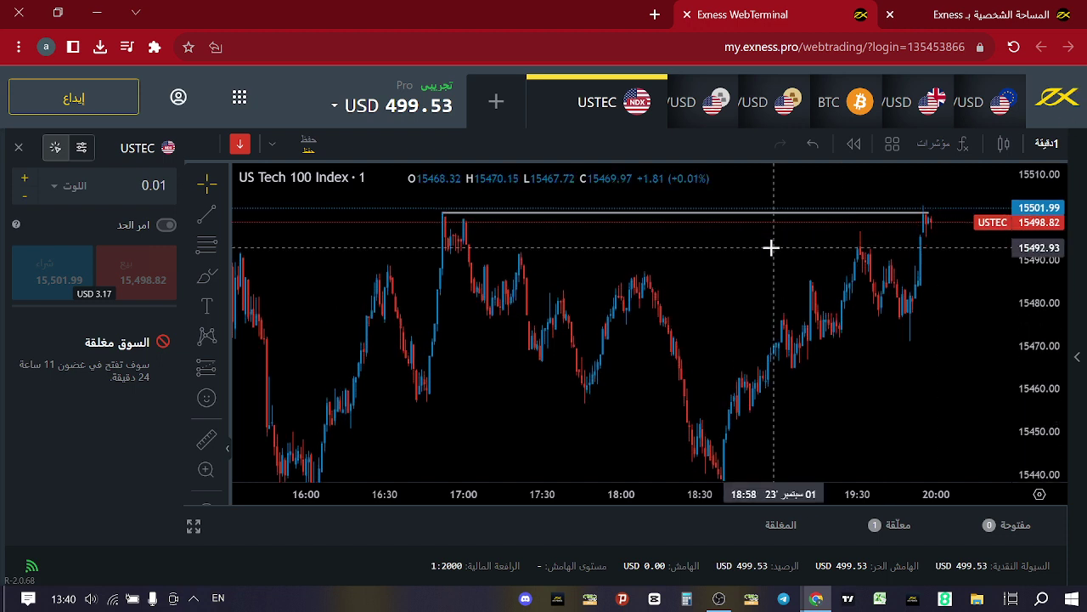
scroll(770, 246, up, 2)
scroll(712, 340, down, 2)
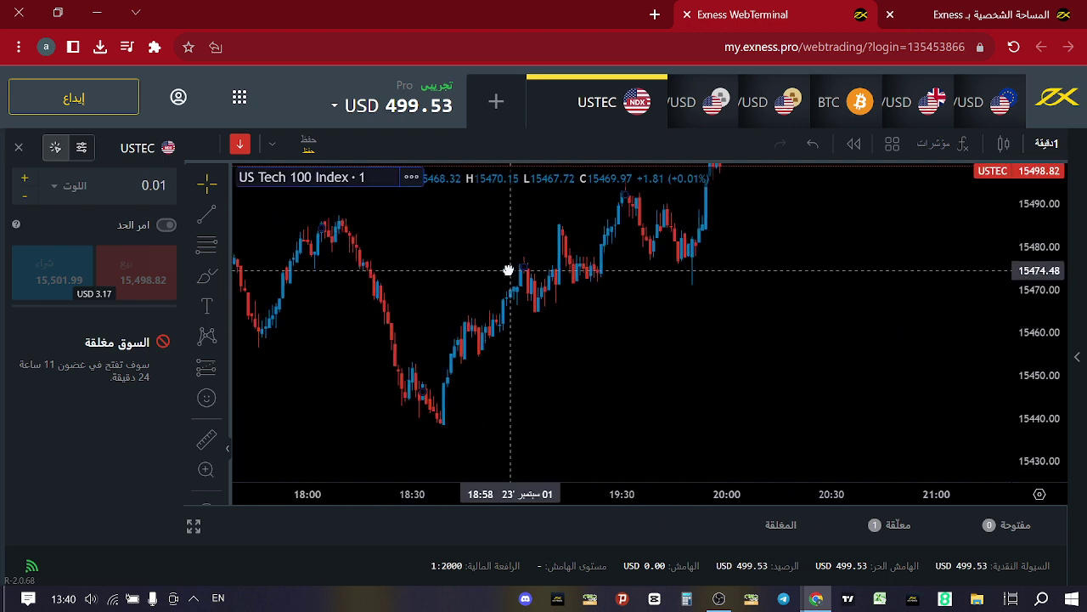
scroll(731, 332, down, 2)
scroll(816, 255, down, 3)
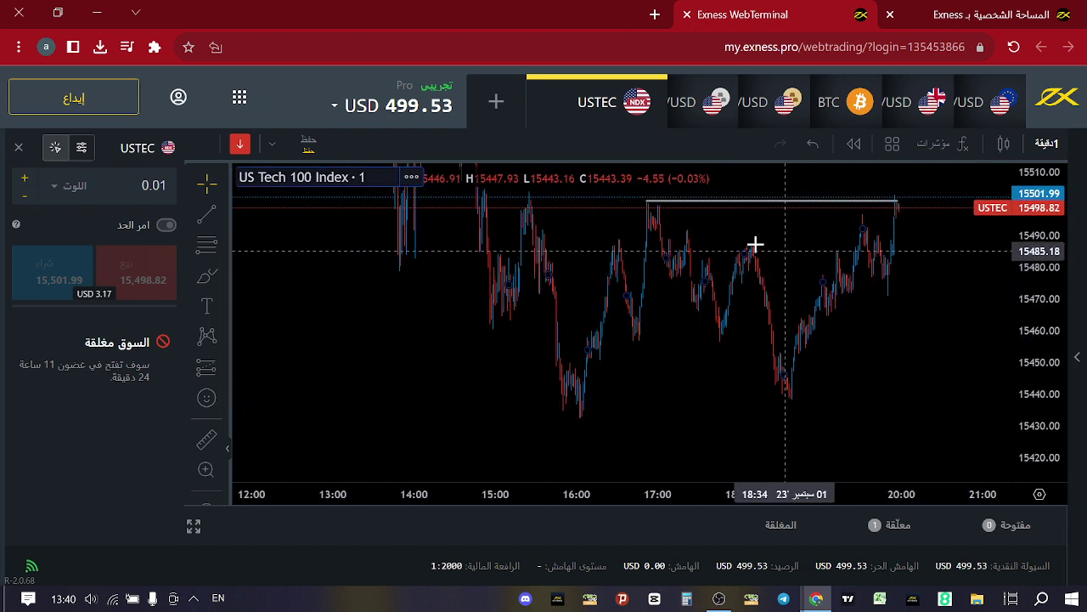
scroll(742, 300, up, 1)
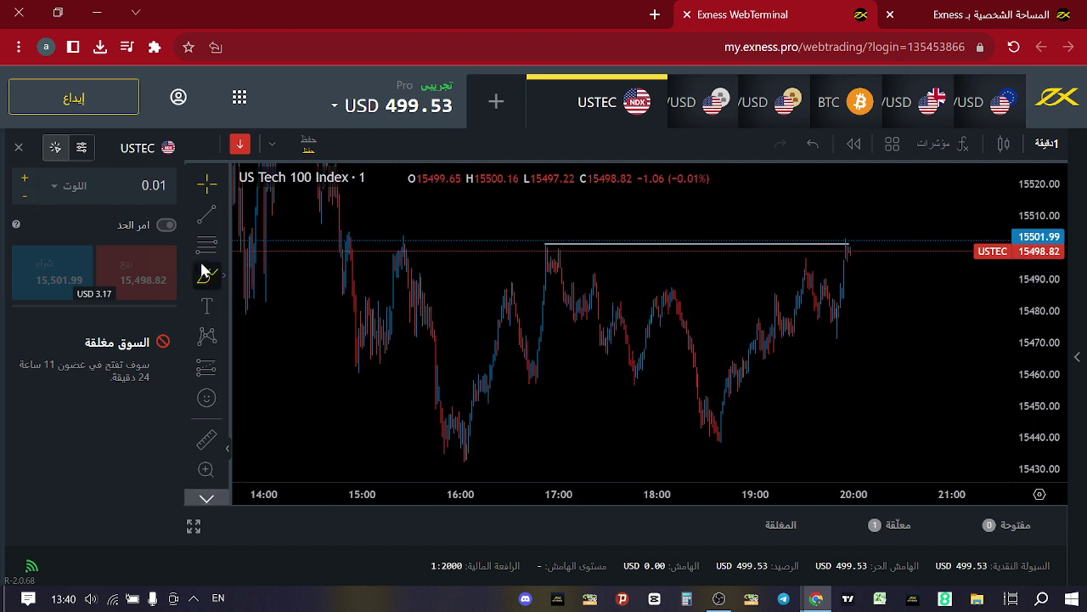
scroll(204, 269, down, 2)
scroll(842, 359, up, 2)
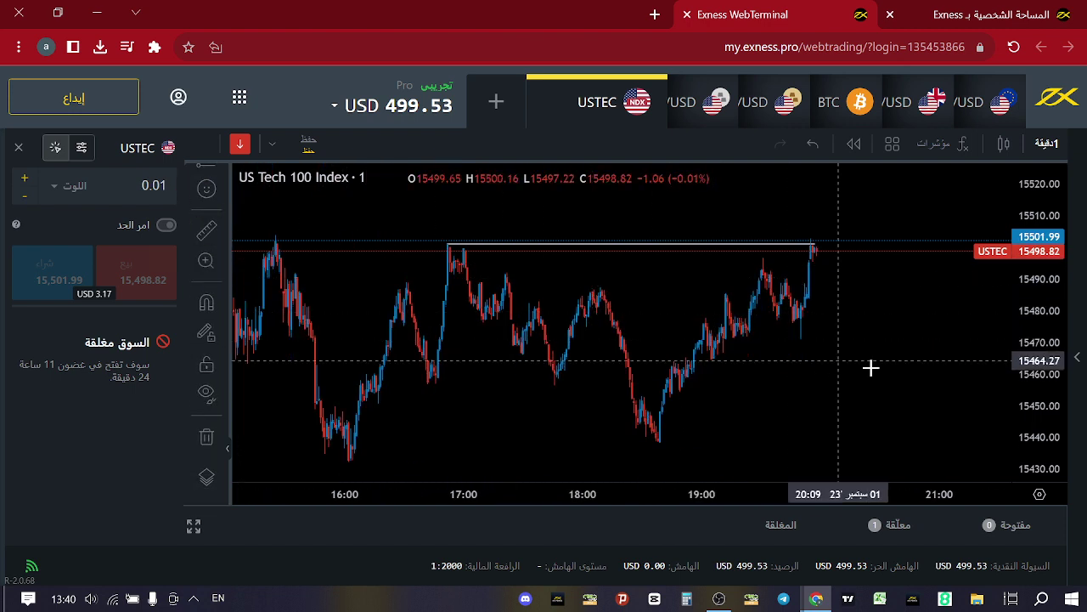
scroll(985, 368, down, 3)
scroll(649, 355, down, 2)
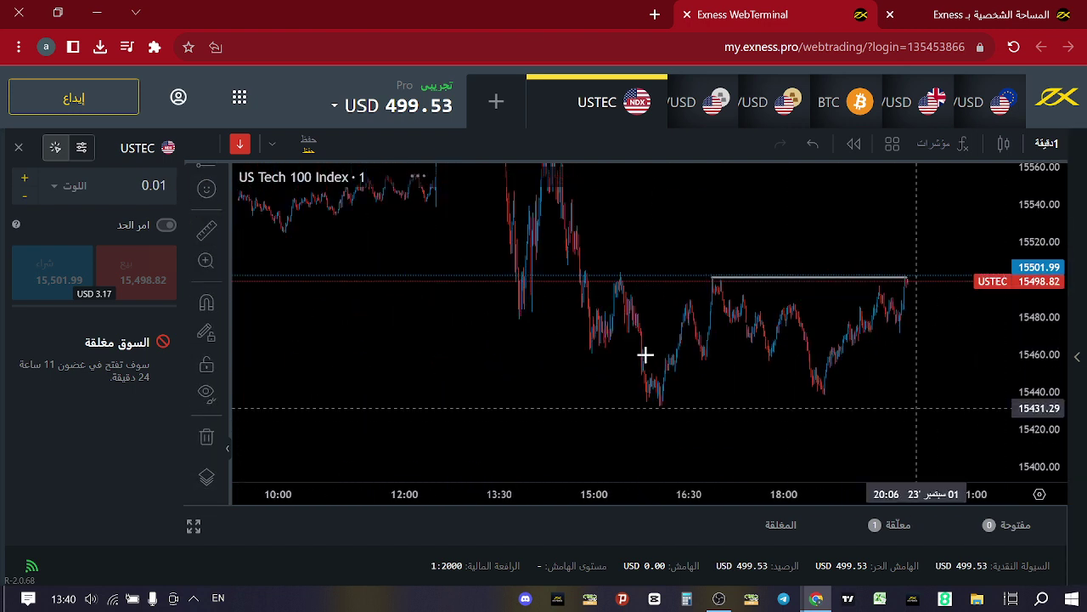
scroll(716, 262, down, 2)
scroll(714, 338, up, 2)
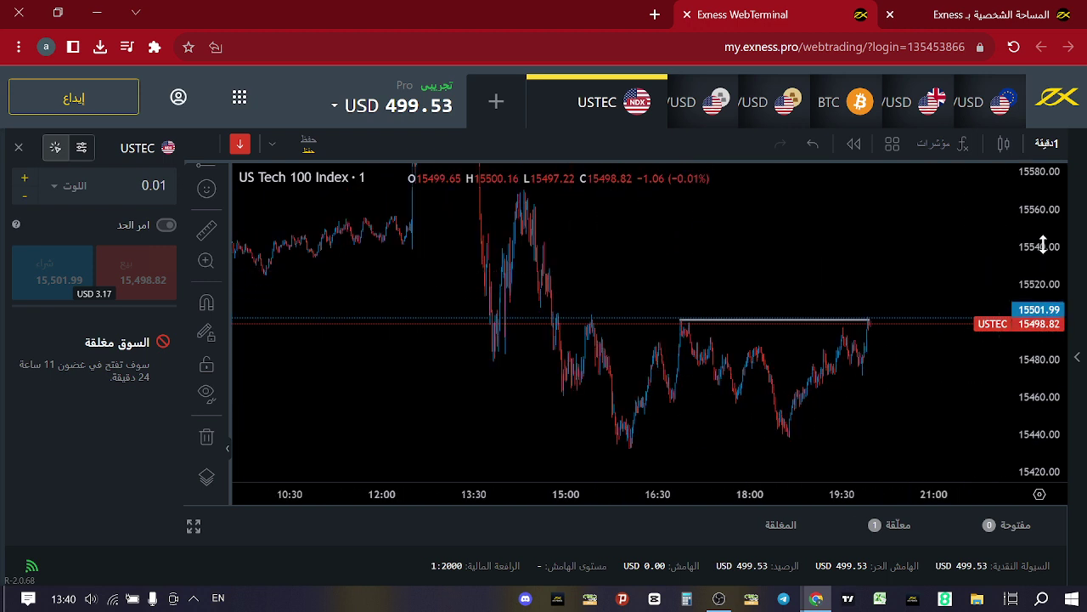
scroll(751, 306, up, 2)
drag(1016, 235, 1037, 189)
Open and close the apps panel, then stretch the price scale to 15420–15560
scroll(765, 232, up, 1)
scroll(710, 229, down, 1)
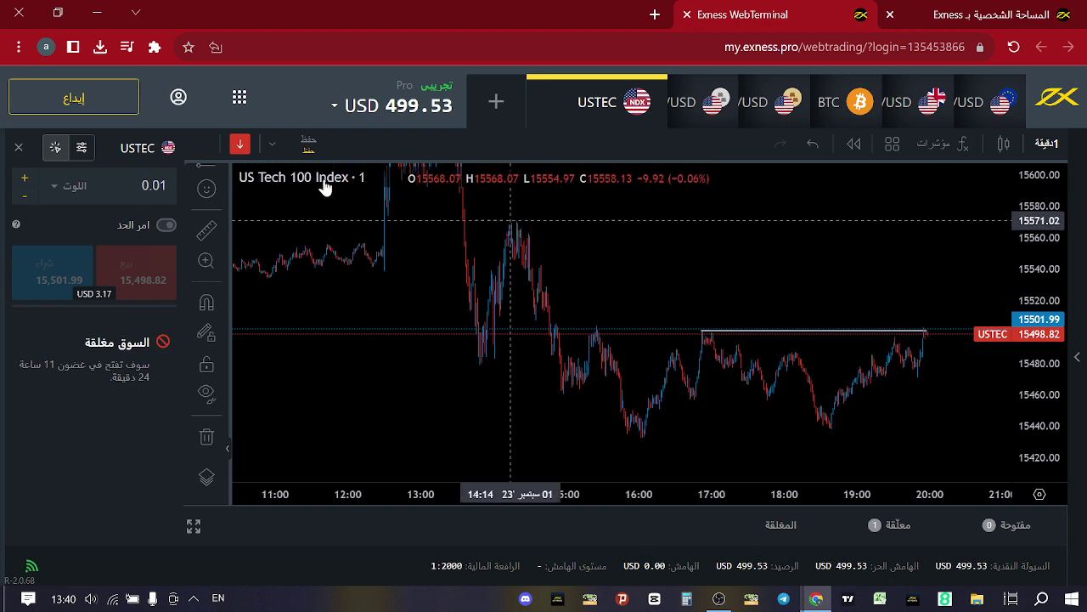
click(240, 96)
click(680, 226)
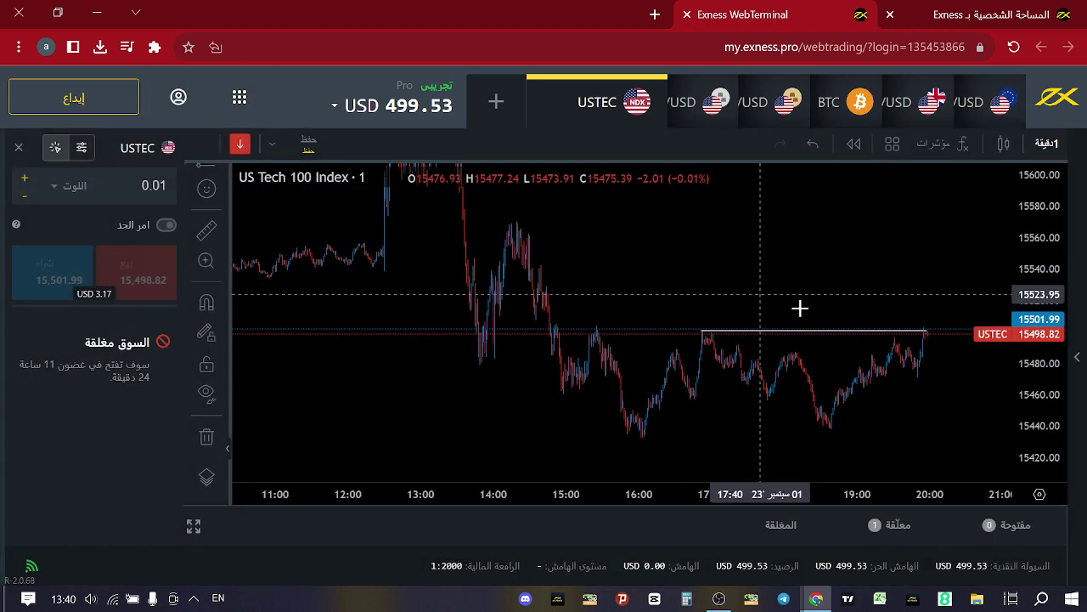
scroll(802, 308, up, 2)
drag(1018, 272, 1019, 247)
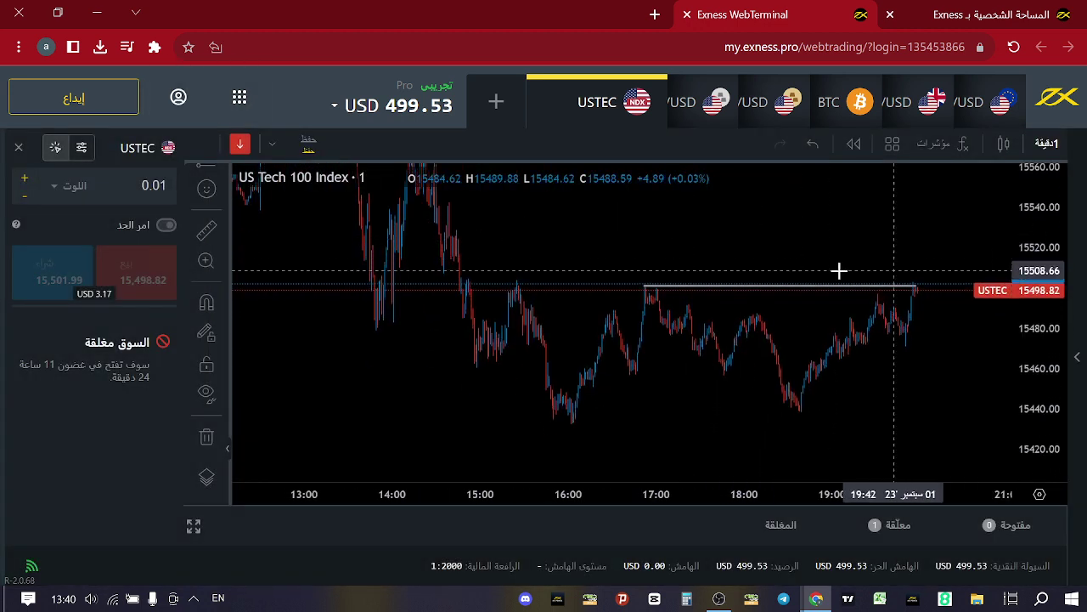